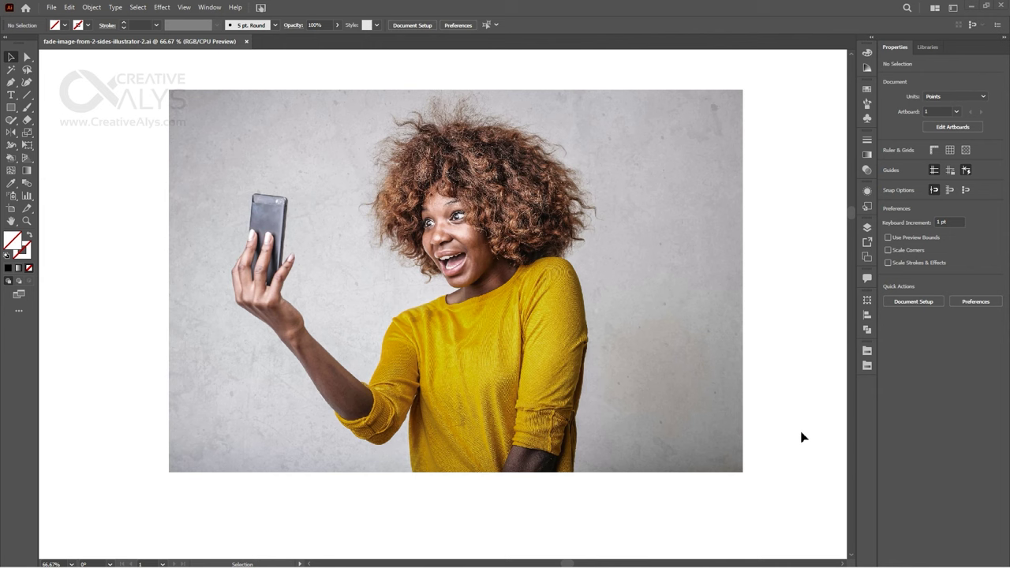
Toggle the document between Outline and full-colour Preview views to inspect the artwork
left_click_drag(804, 416, 782, 426)
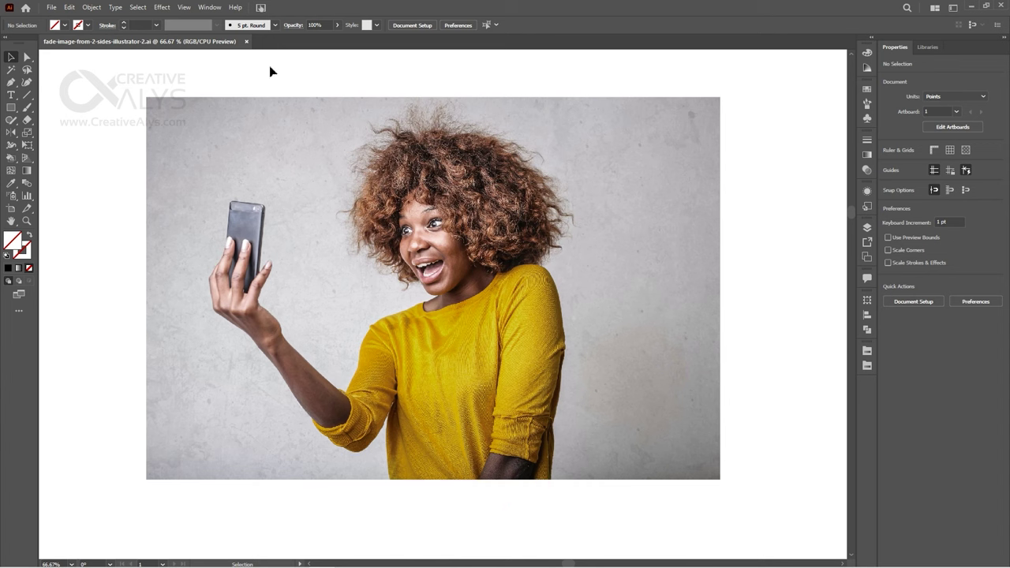
left_click(184, 7)
left_click(195, 19)
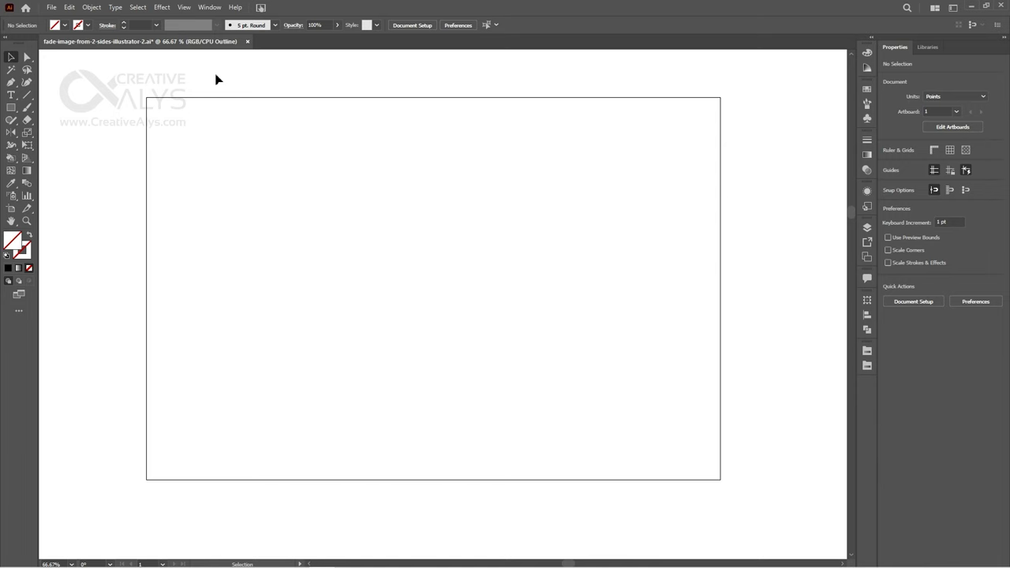
key("ctrl+y")
left_click(183, 7)
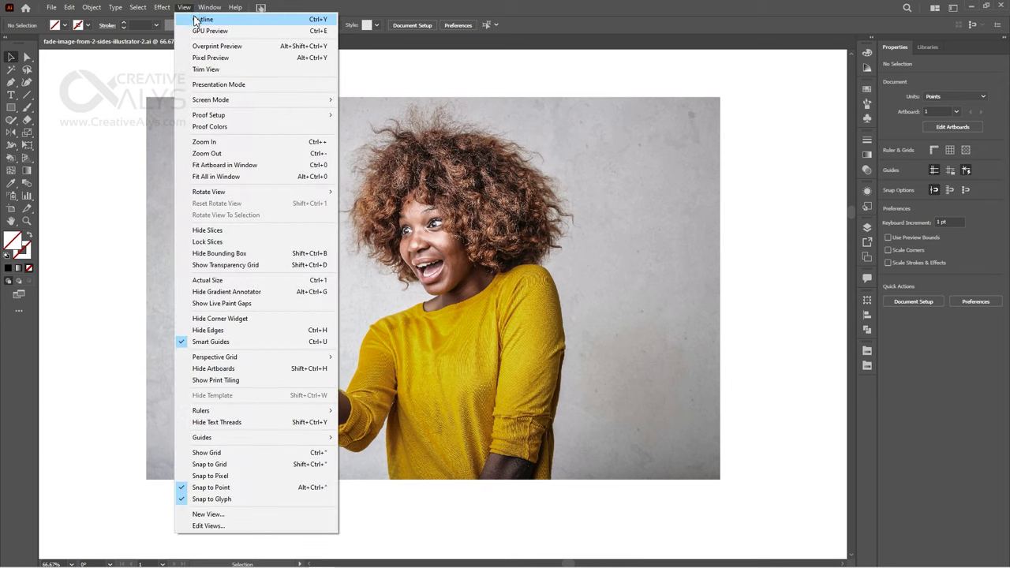
left_click(197, 19)
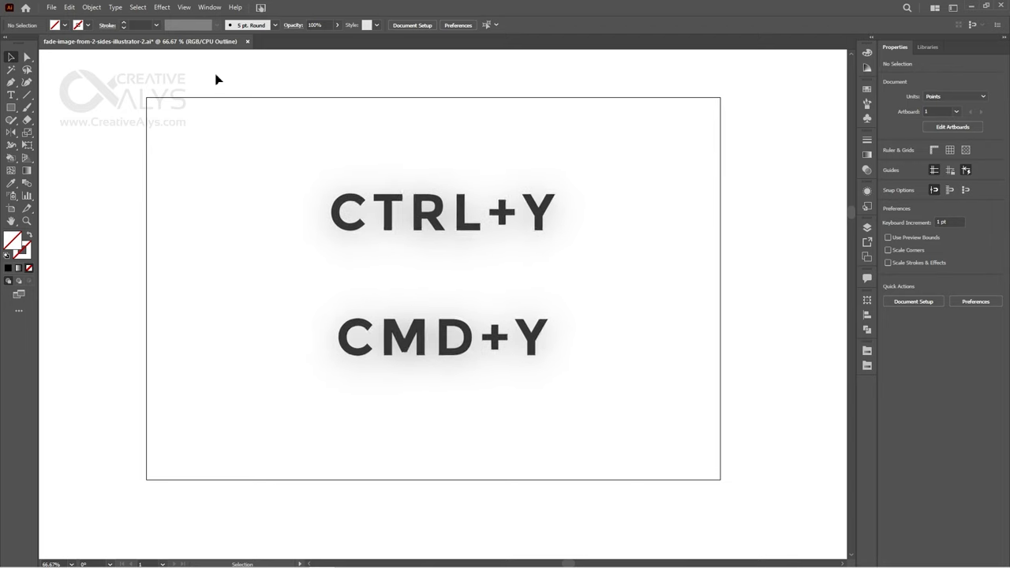
left_click(184, 8)
left_click(228, 19)
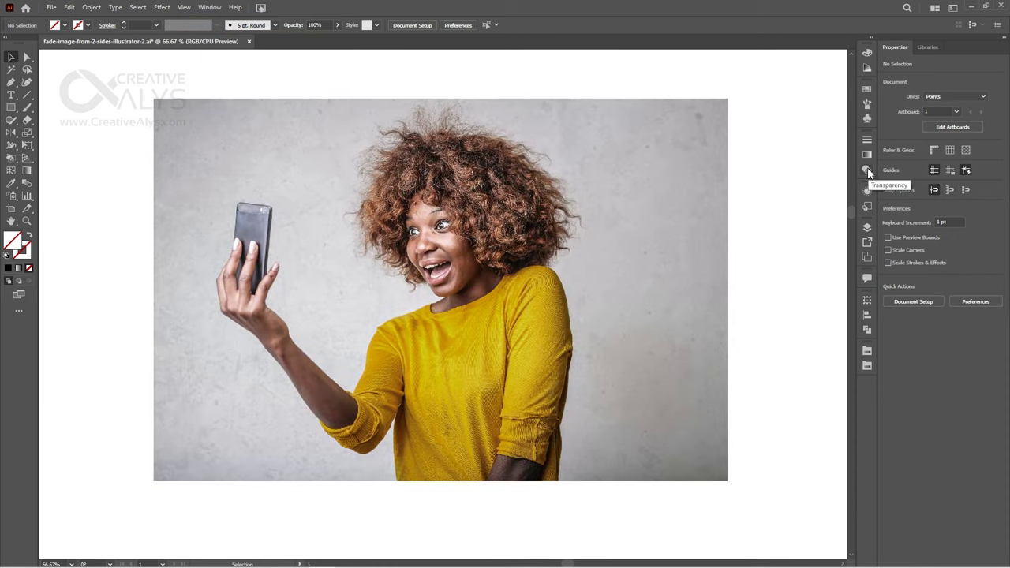
Select the photo and give it an empty opacity mask from the Transparency panel
left_click(867, 170)
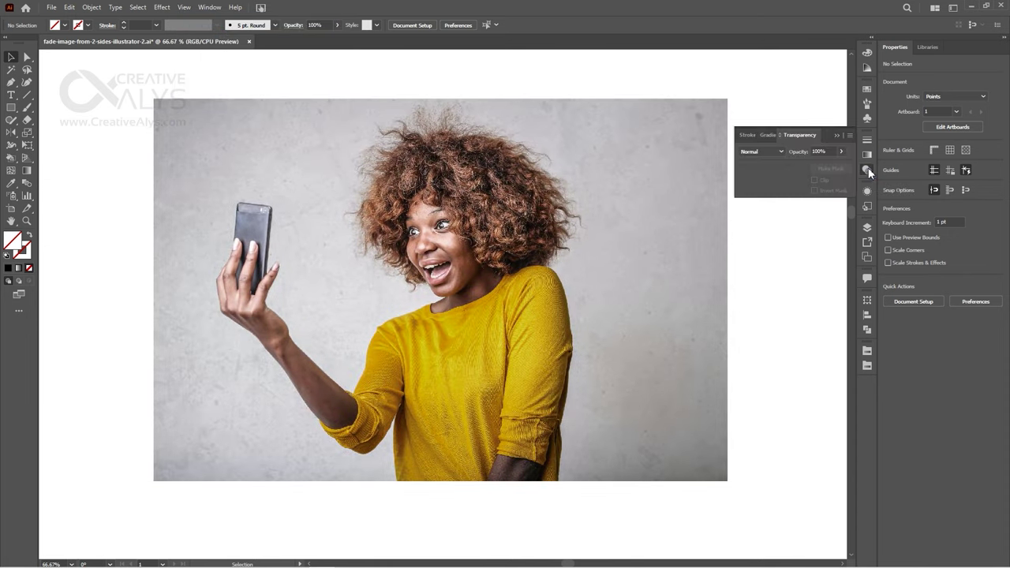
left_click(552, 281)
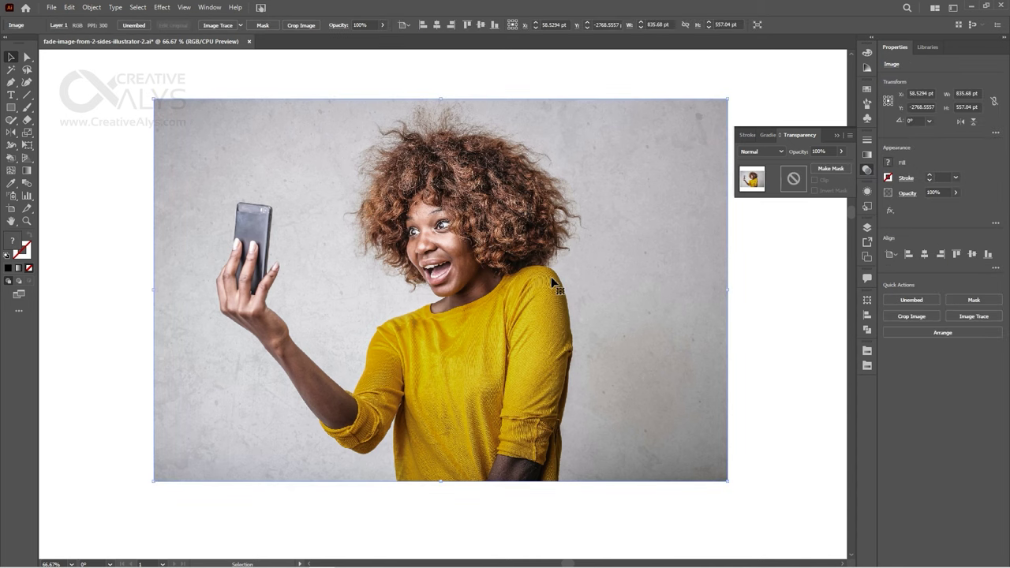
left_click(838, 171)
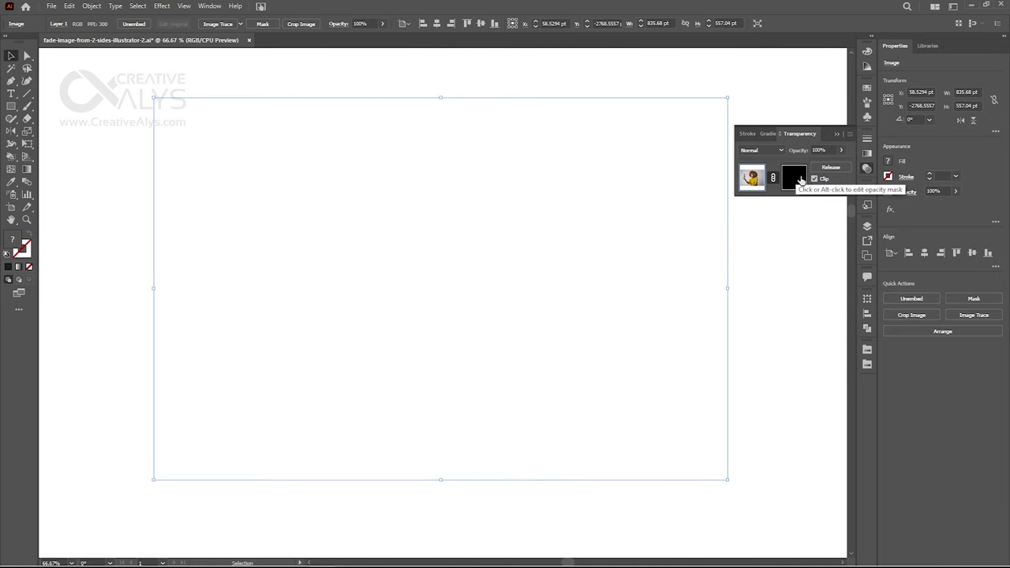
Inside the opacity mask, draw an 859.4 × 573.7 pt rectangle covering the photo and align it
left_click(798, 178)
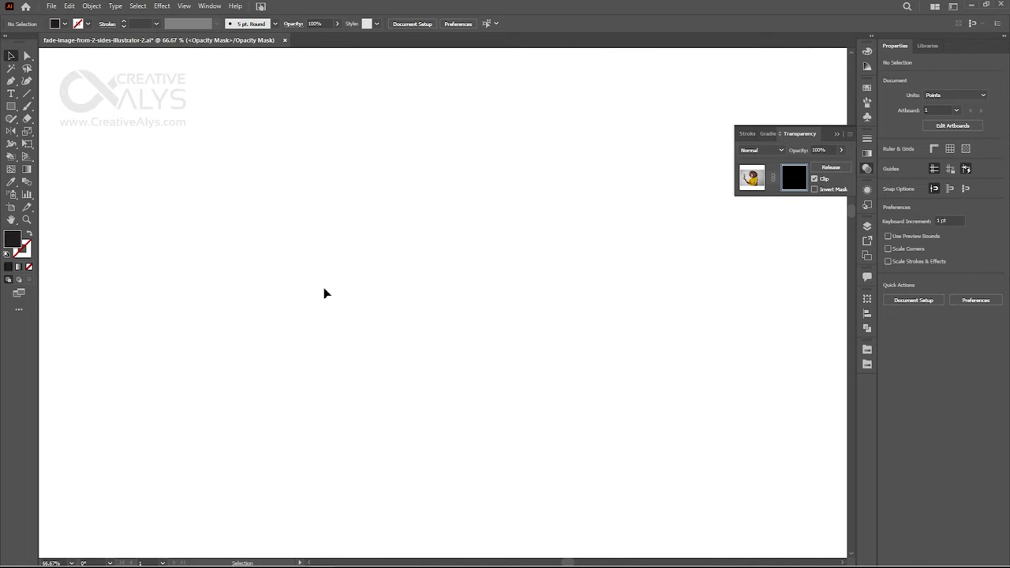
left_click(184, 7)
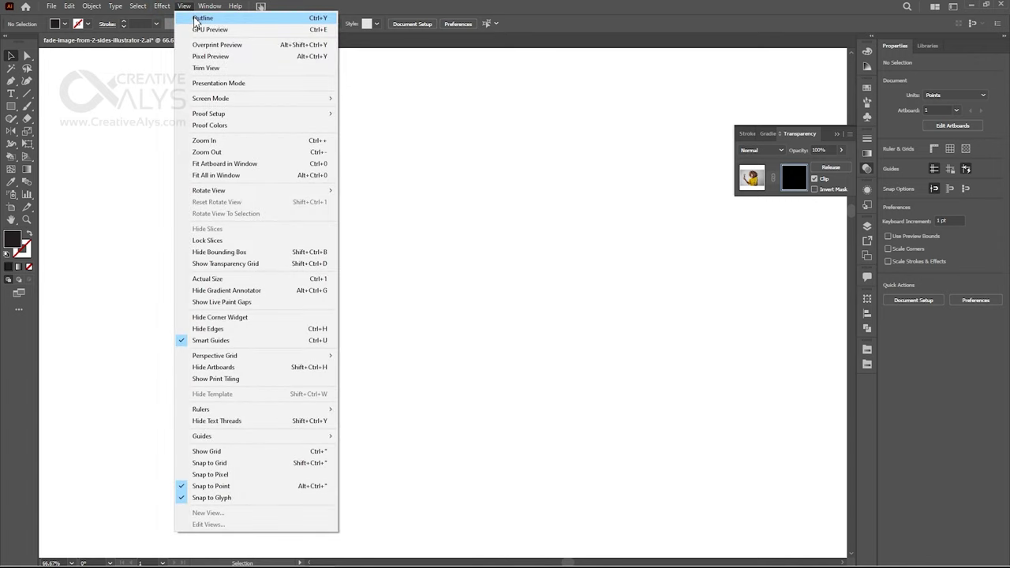
left_click(221, 20)
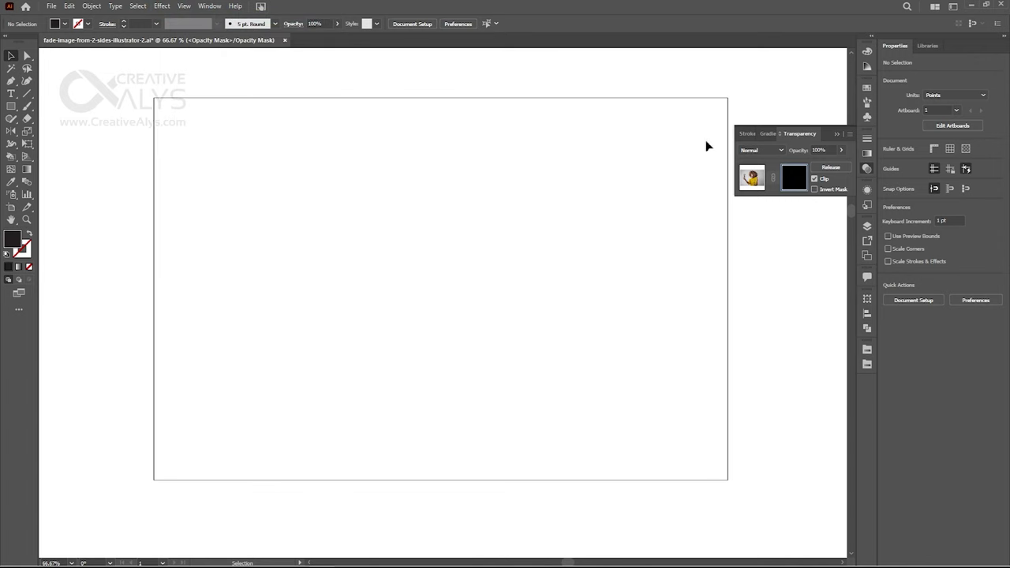
left_click(11, 106)
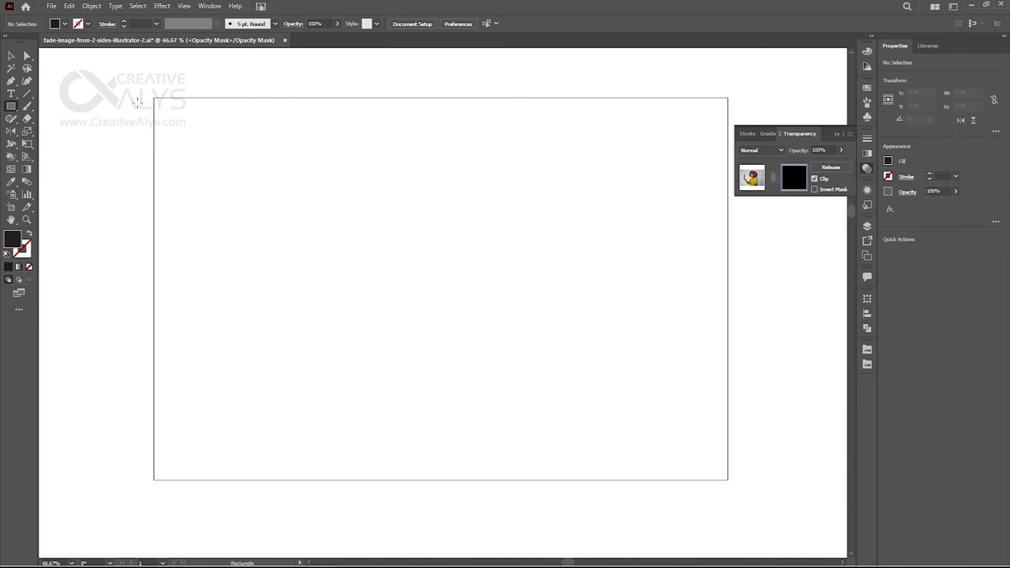
left_click_drag(146, 93, 737, 486)
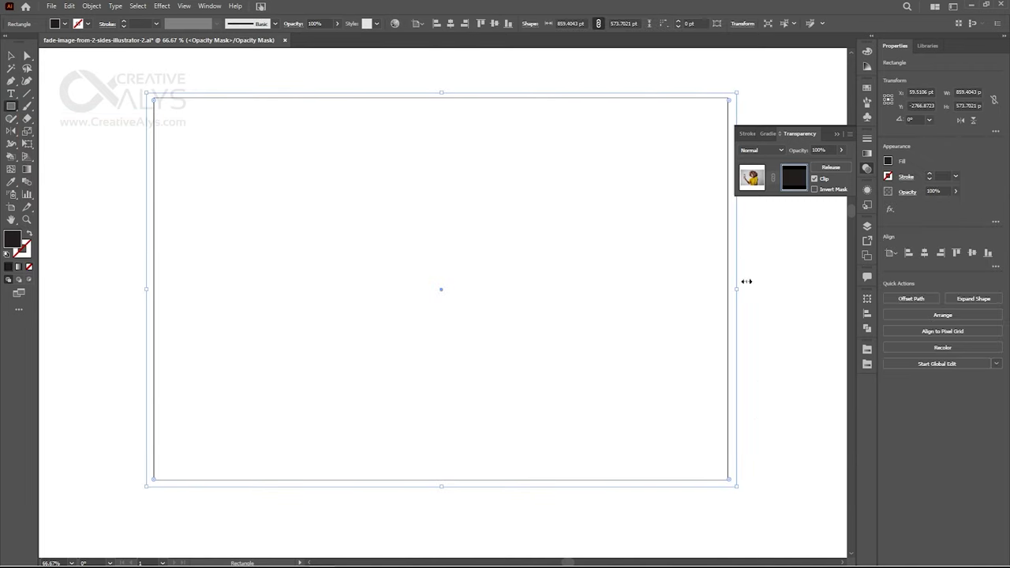
left_click(184, 7)
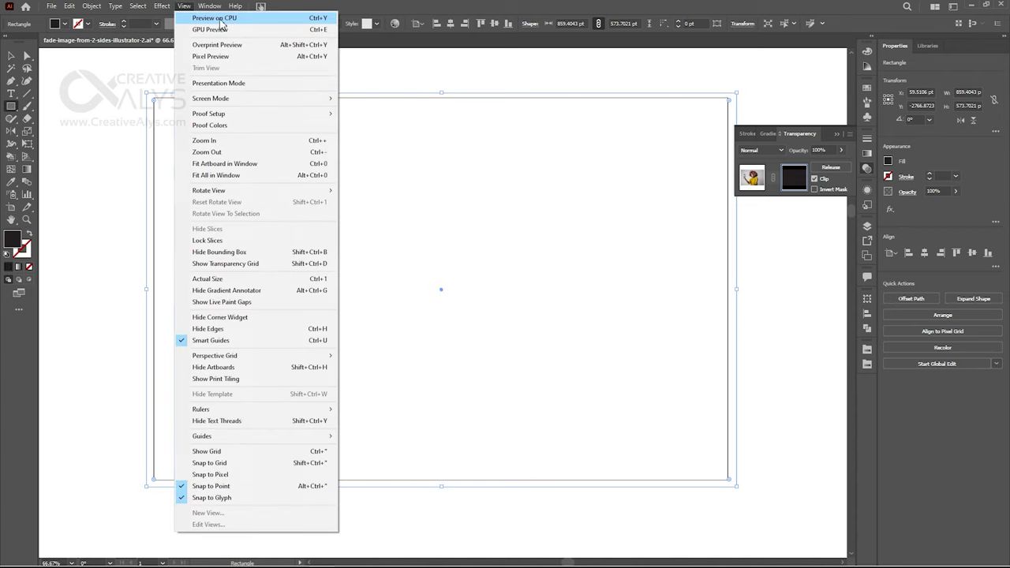
left_click(206, 19)
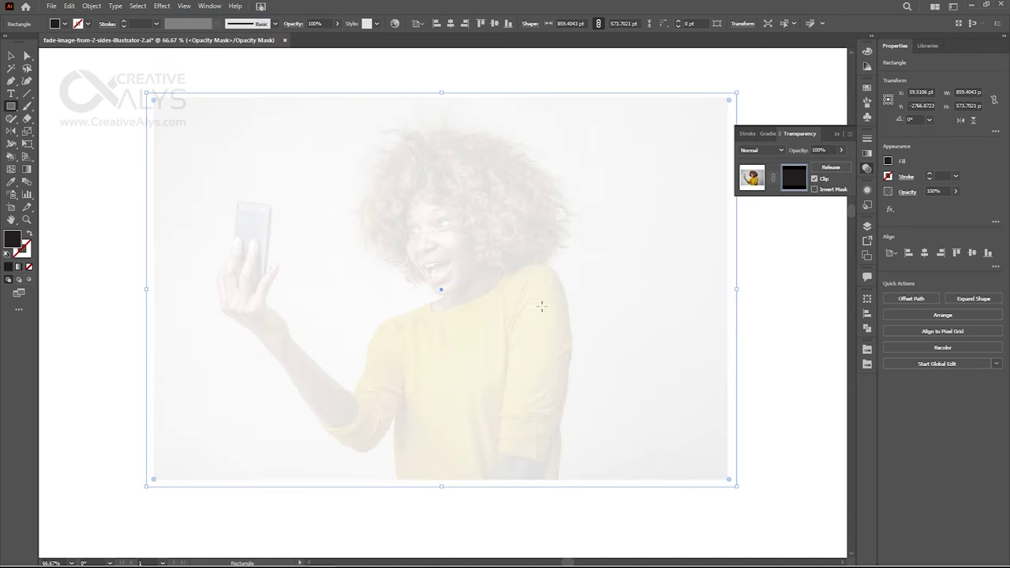
left_click_drag(541, 306, 523, 300)
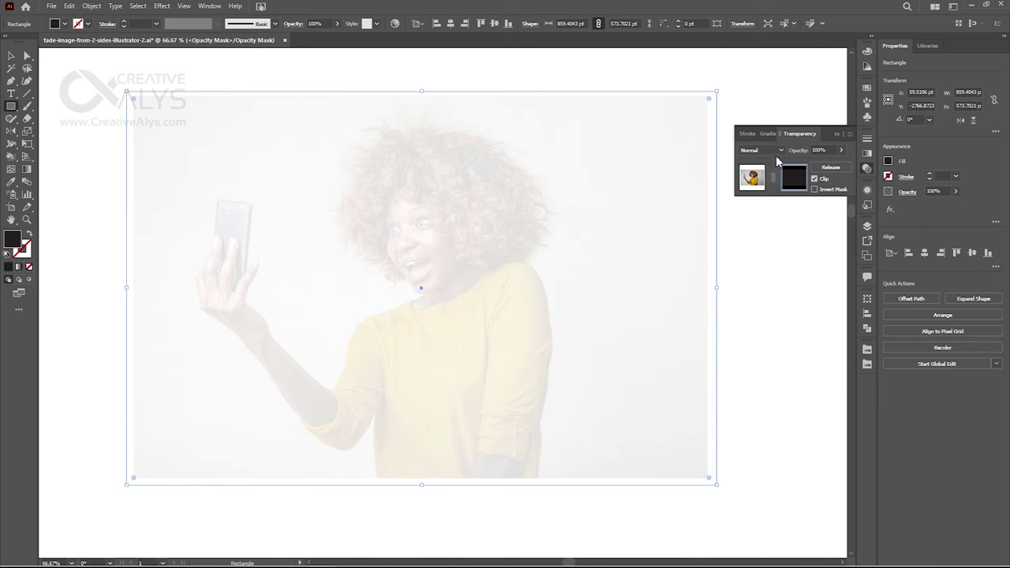
Fill the mask rectangle with a white-to-black linear gradient and pull its midpoint and end point inward
left_click(767, 134)
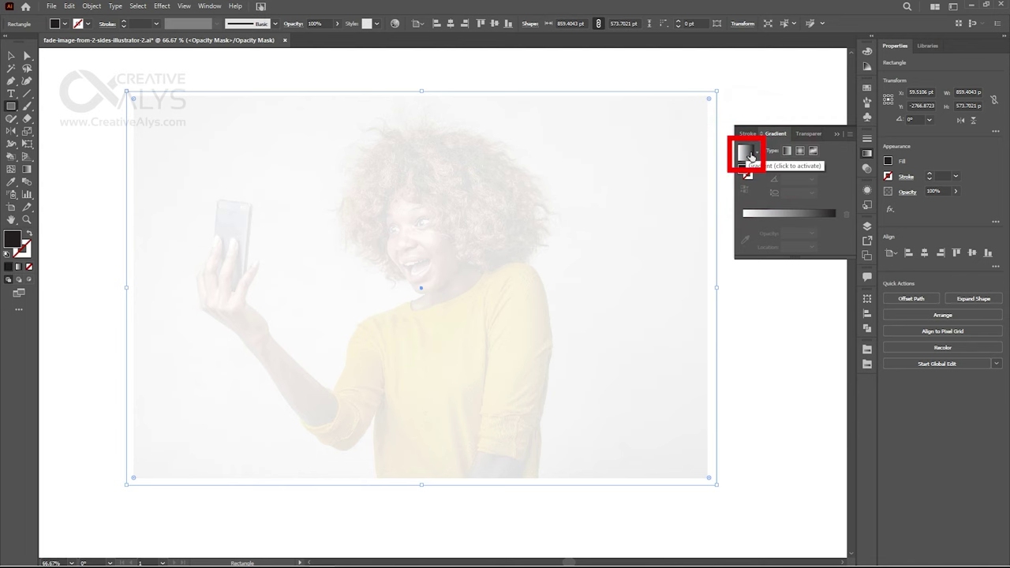
left_click(750, 155)
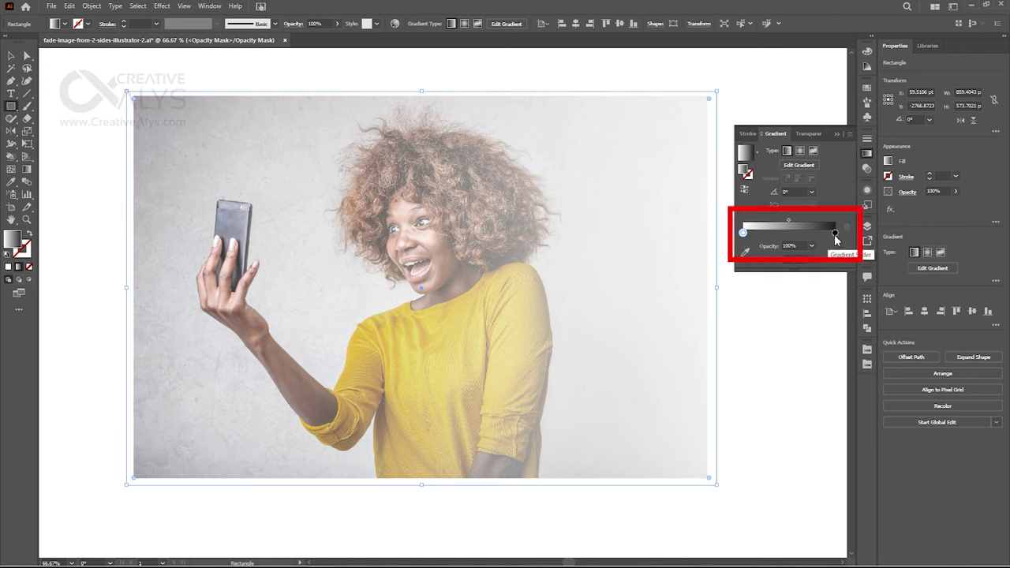
mouse_move(834, 233)
left_mouse_down()
mouse_move(787, 233)
mouse_move(836, 233)
left_mouse_up()
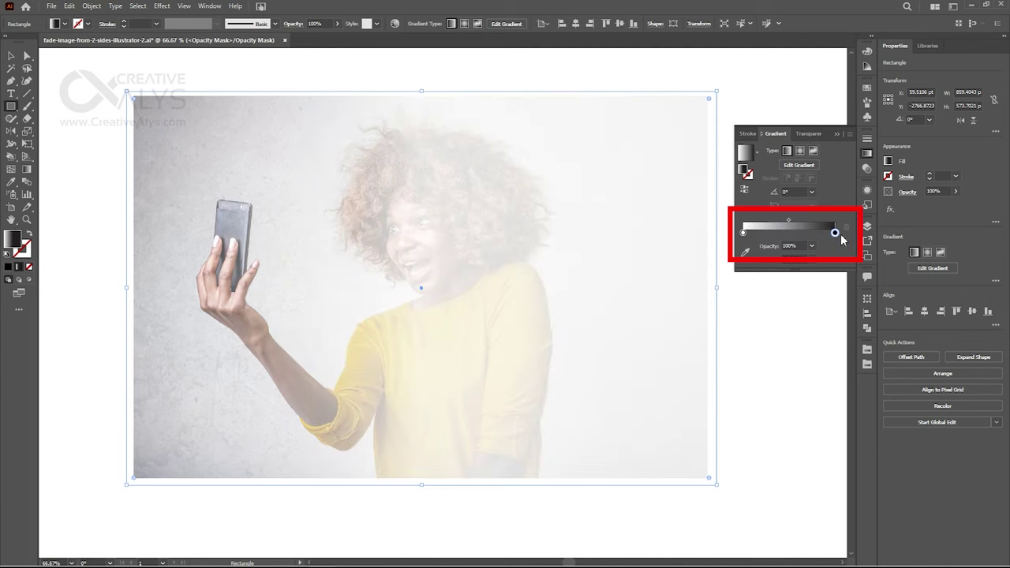
mouse_move(744, 234)
left_mouse_down()
mouse_move(793, 229)
mouse_move(743, 233)
left_mouse_up()
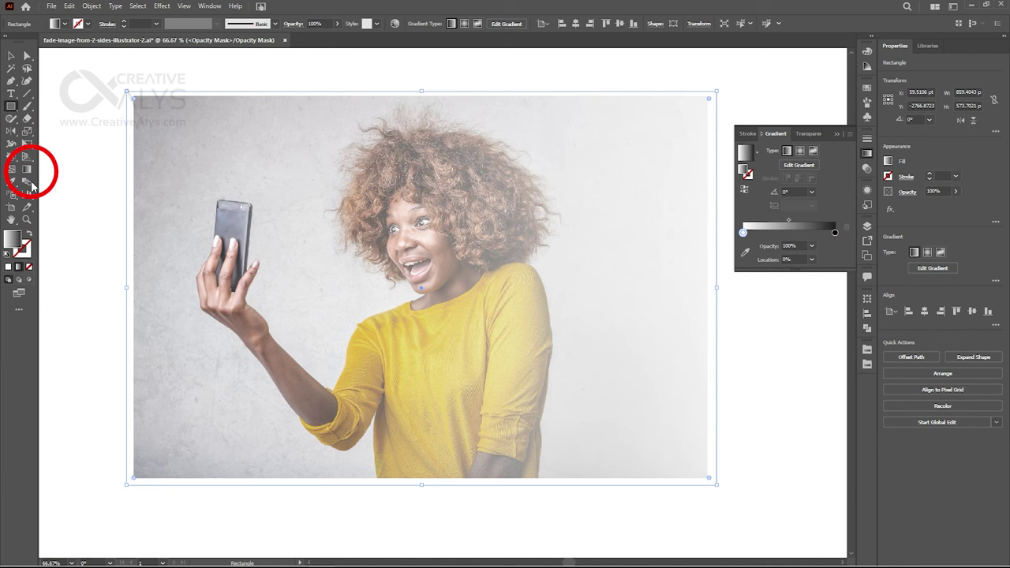
key("g")
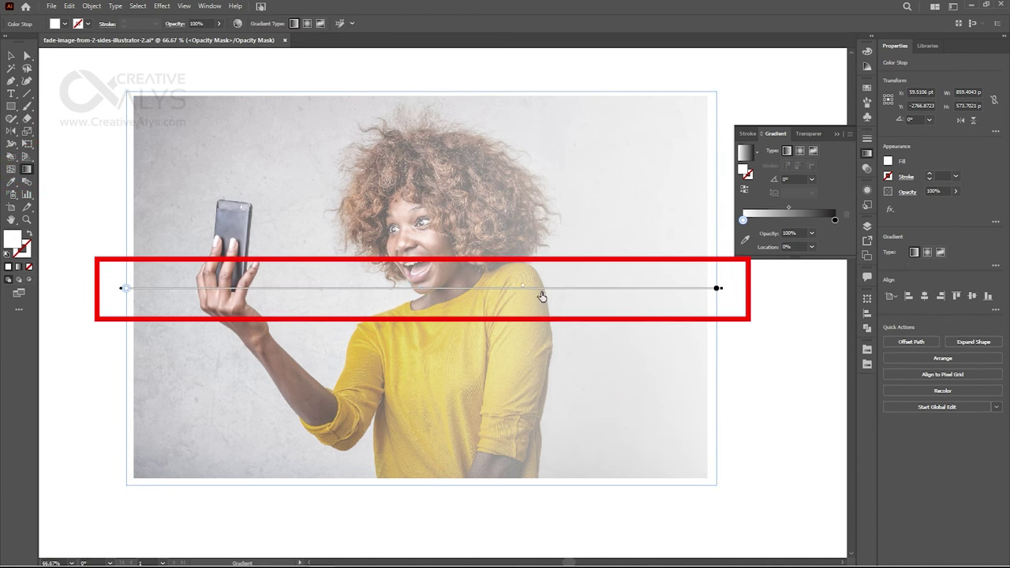
mouse_move(542, 296)
left_mouse_down()
mouse_move(594, 291)
mouse_move(266, 288)
mouse_move(456, 292)
mouse_move(426, 291)
left_mouse_up()
left_click_drag(717, 289, 685, 295)
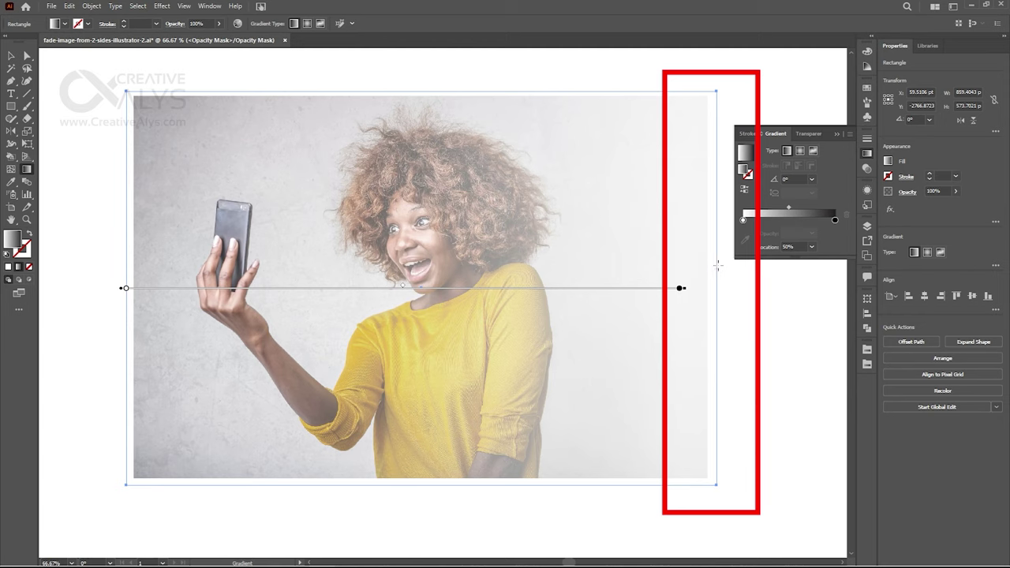
Set the gradient's right stop to pure black in RGB, hex 000000
double_click(680, 290)
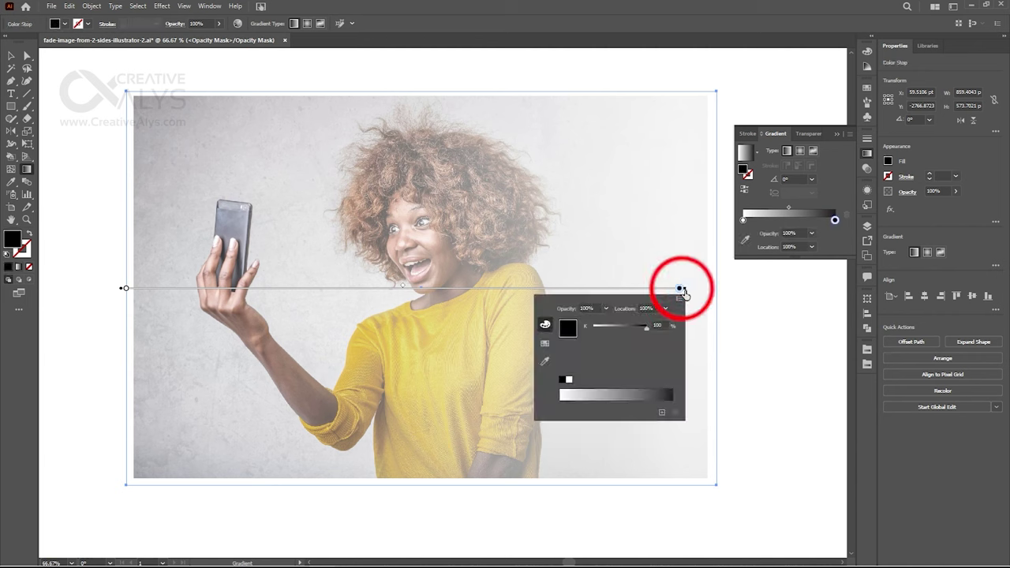
left_click_drag(647, 328, 665, 337)
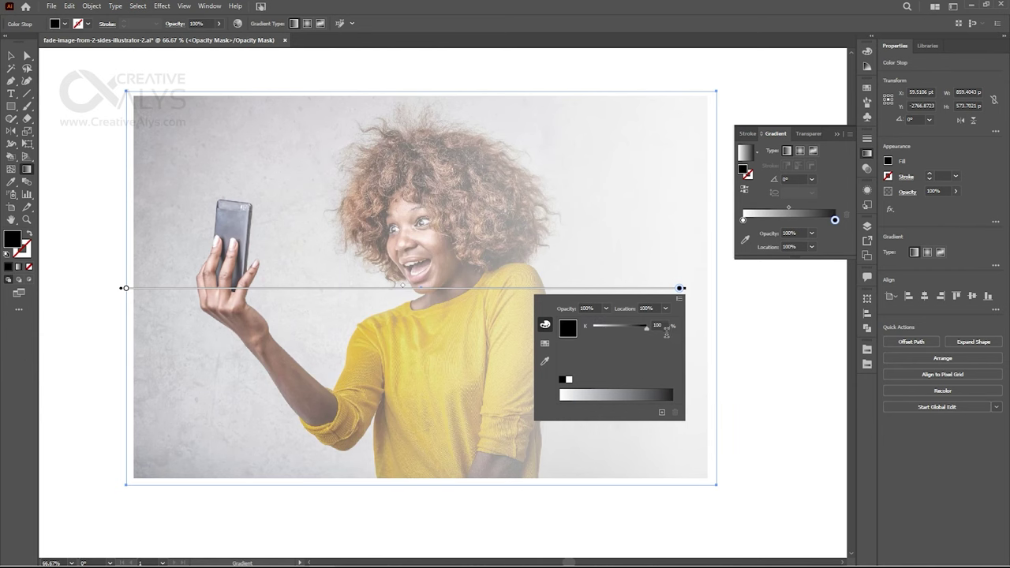
left_click(679, 299)
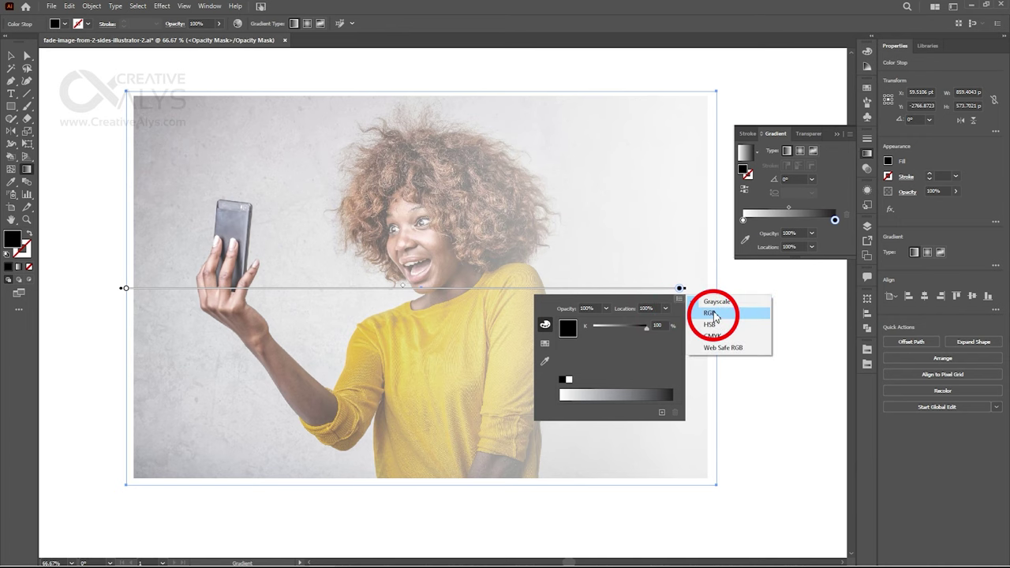
left_click(714, 314)
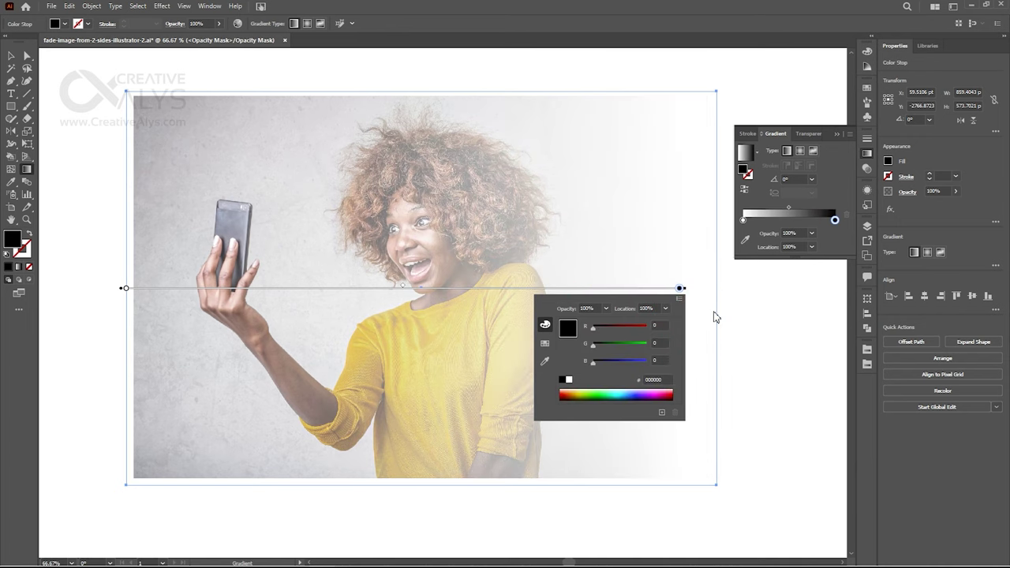
left_click(659, 342)
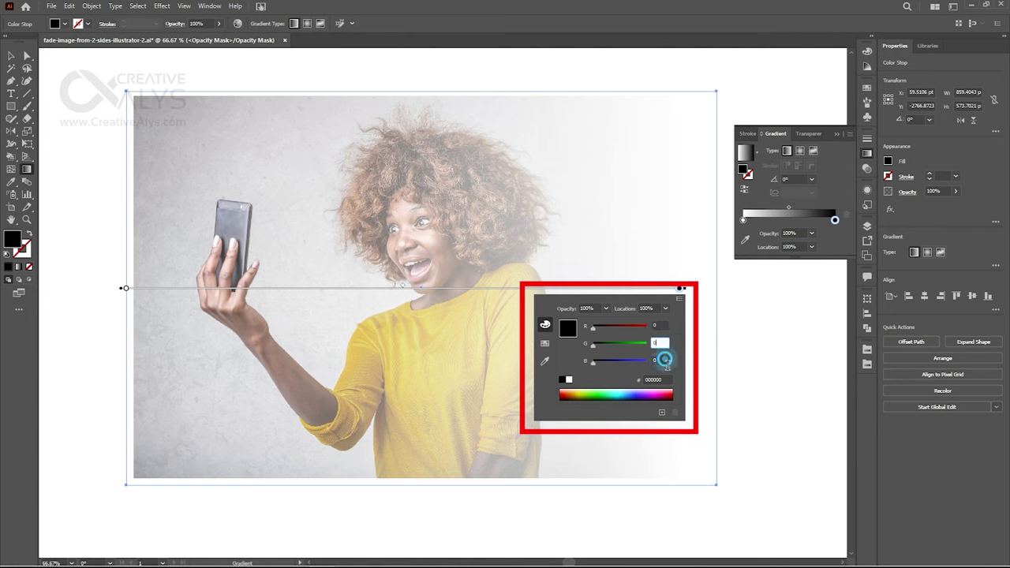
left_click(667, 381)
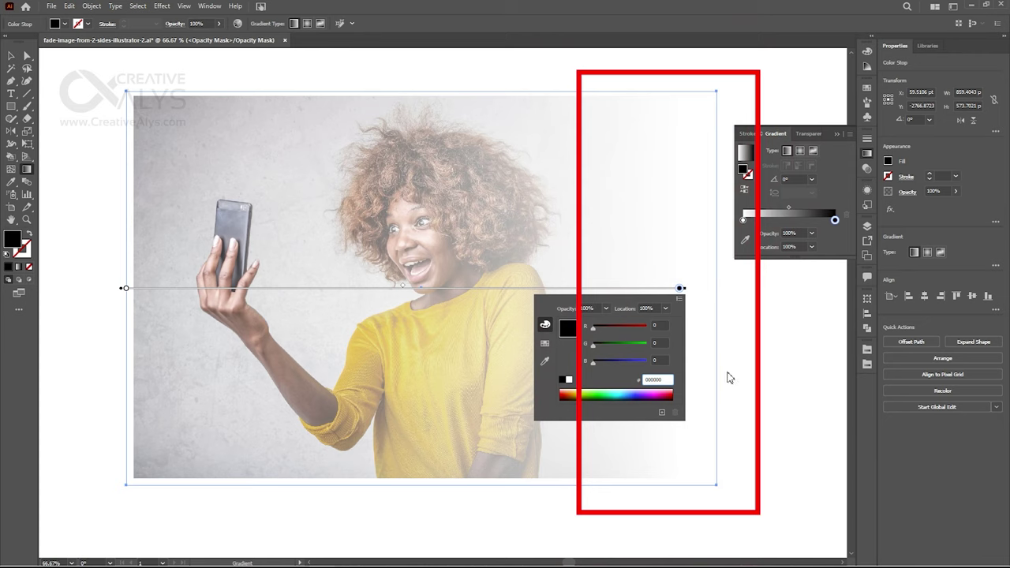
key("Escape")
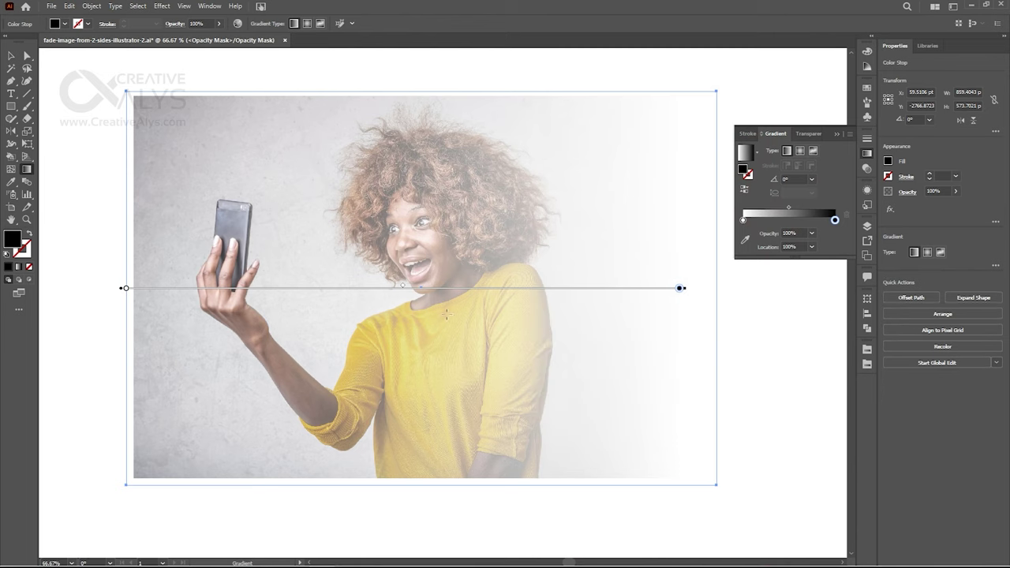
Set the gradient's left stop to pure white in RGB, hex FFFFFF
double_click(126, 289)
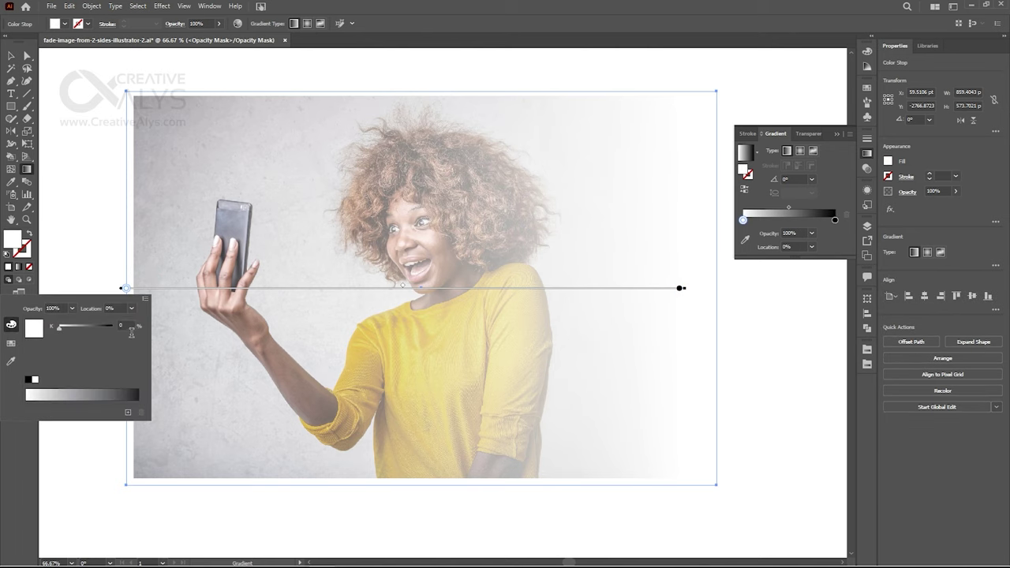
left_click_drag(64, 333, 112, 328)
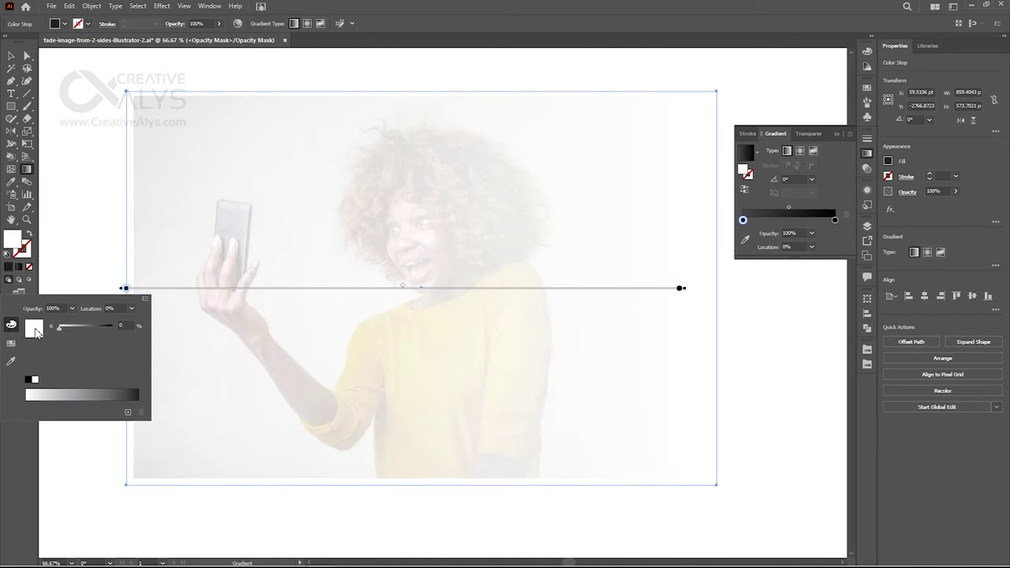
double_click(118, 325)
type("00")
key("Return")
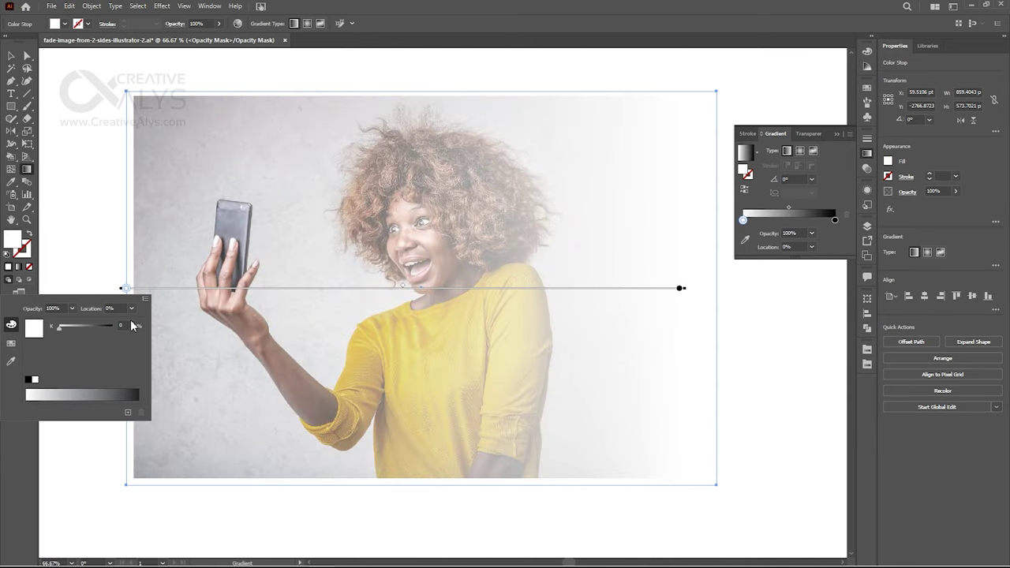
left_click(145, 299)
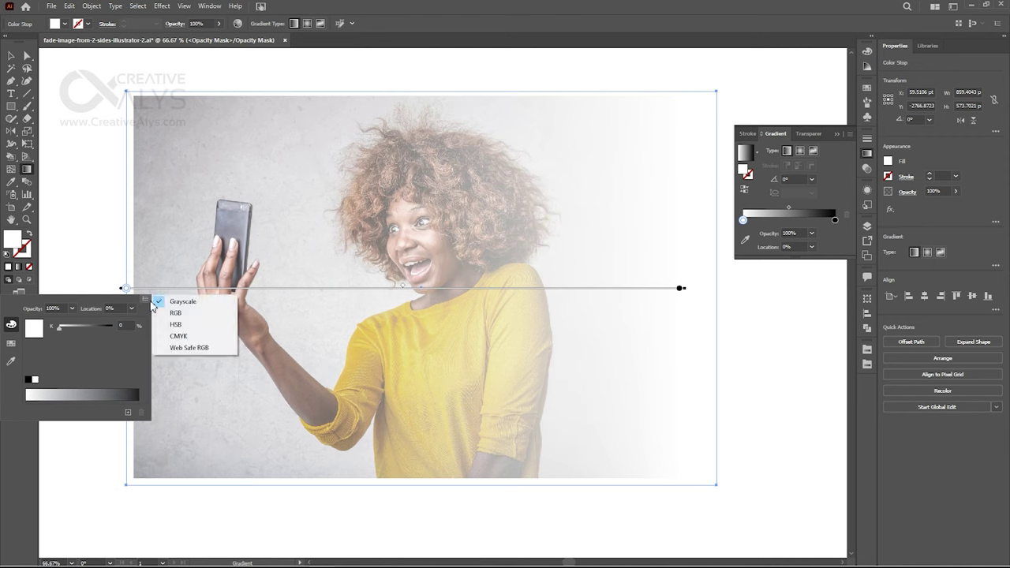
left_click(192, 315)
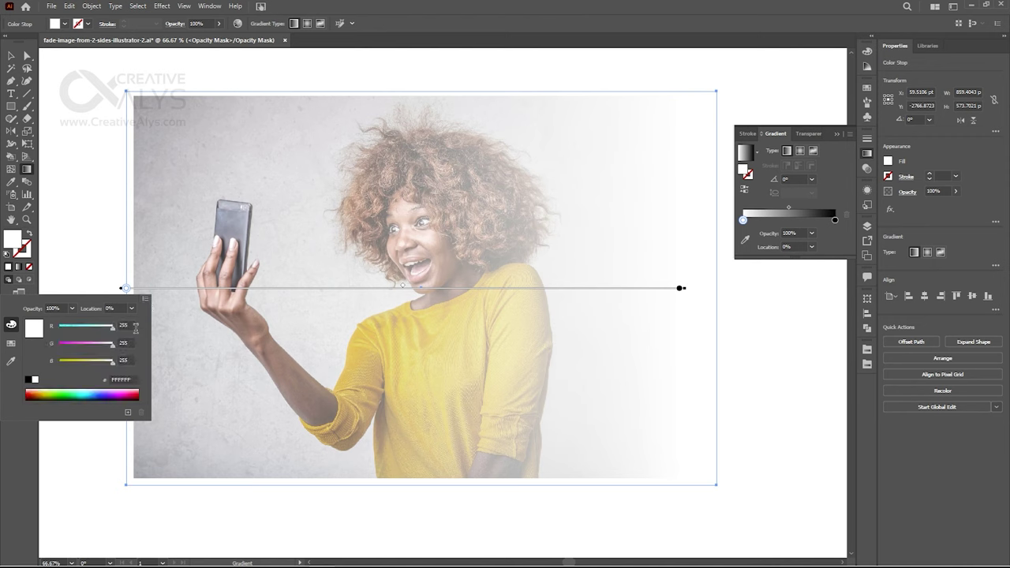
left_click(124, 360)
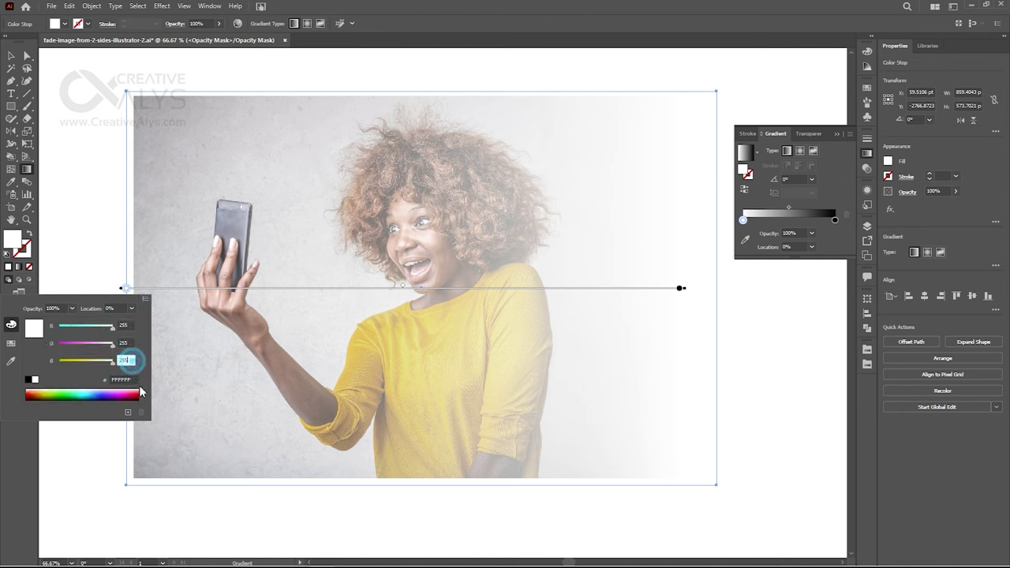
left_click(135, 382)
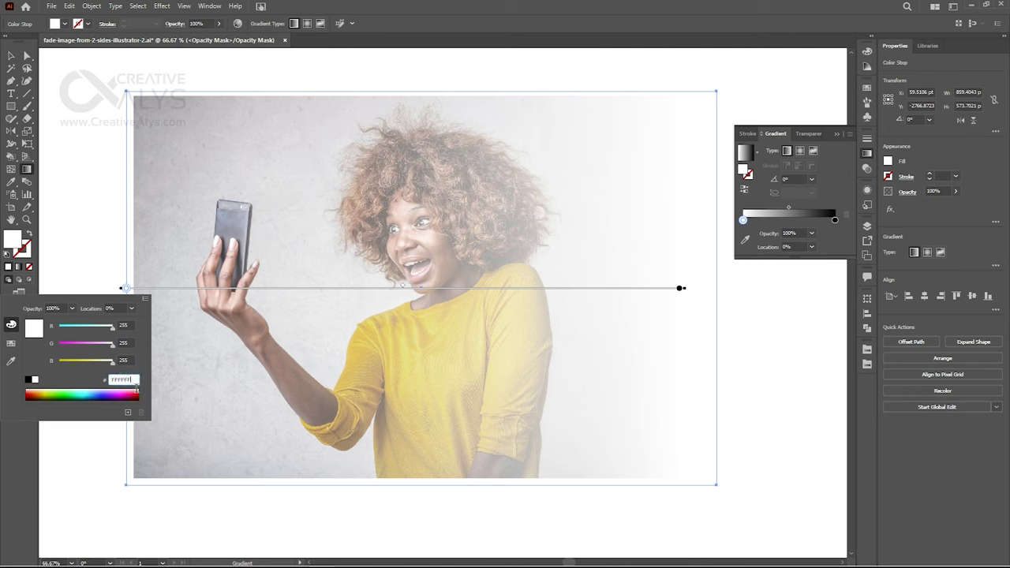
left_click(125, 292)
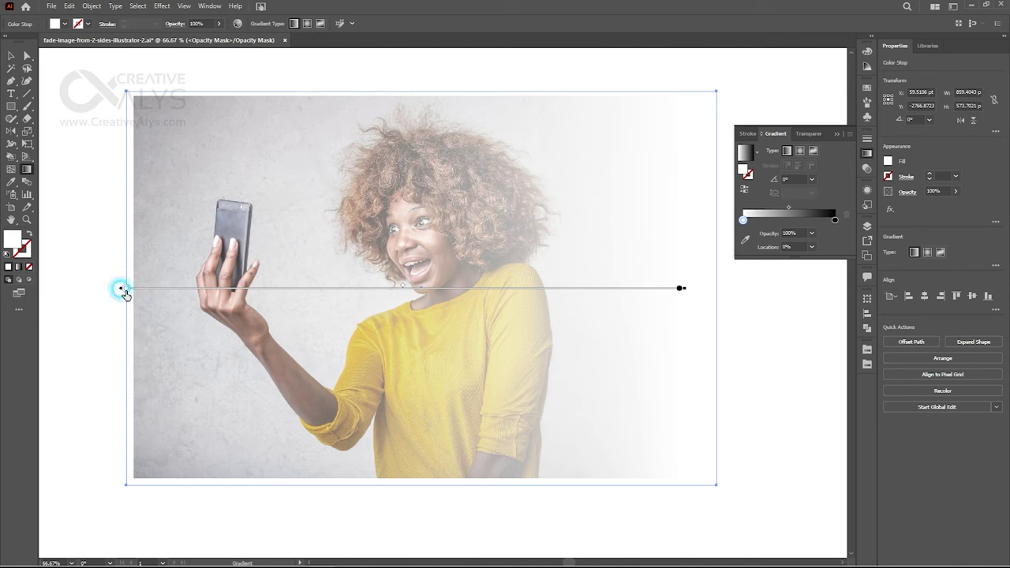
left_click(125, 290)
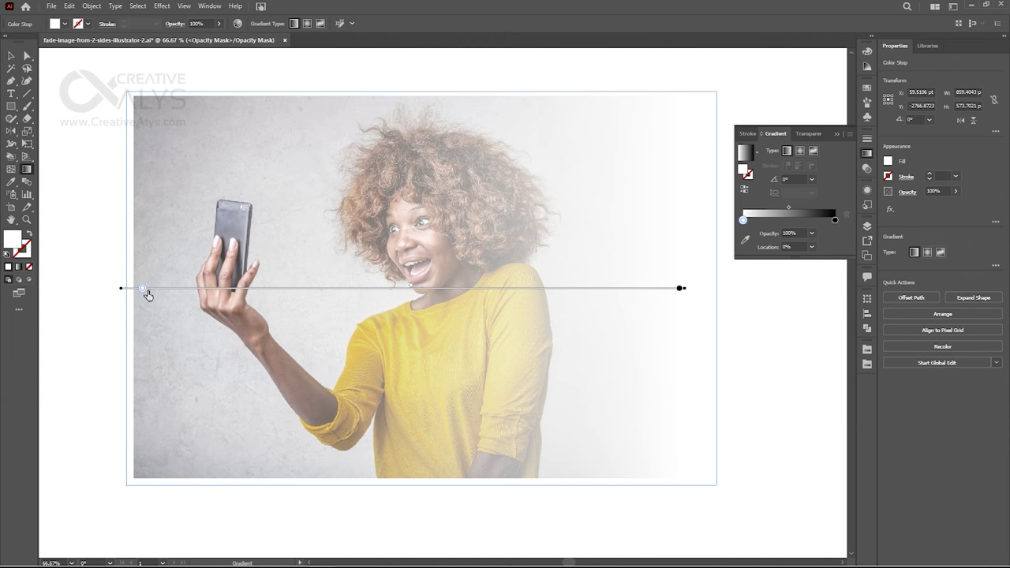
Move the mask gradient's midpoint right to about 77% so the fade starts near the edge
left_click_drag(145, 290, 162, 291)
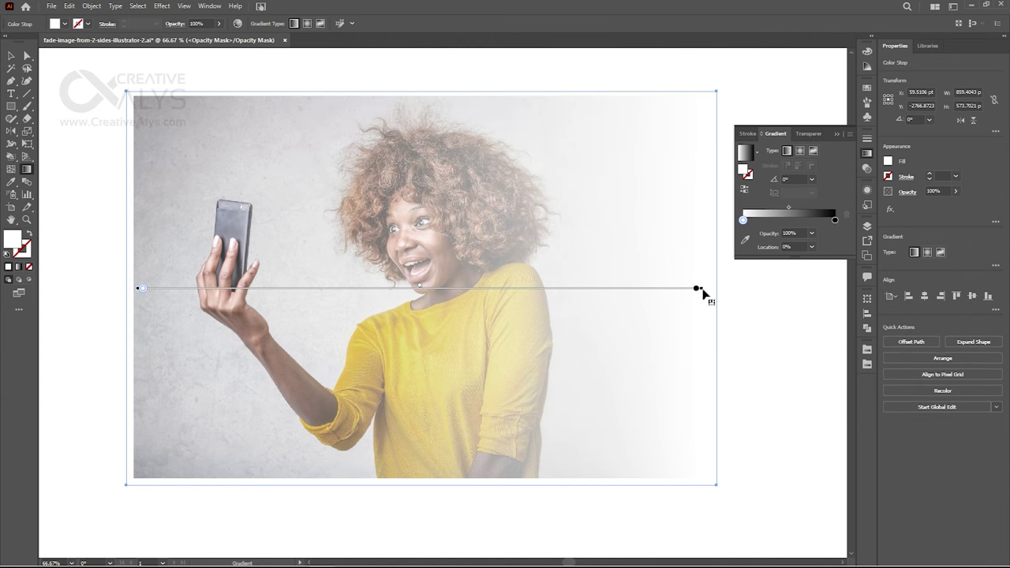
left_click_drag(699, 288, 513, 291)
key("ctrl+z")
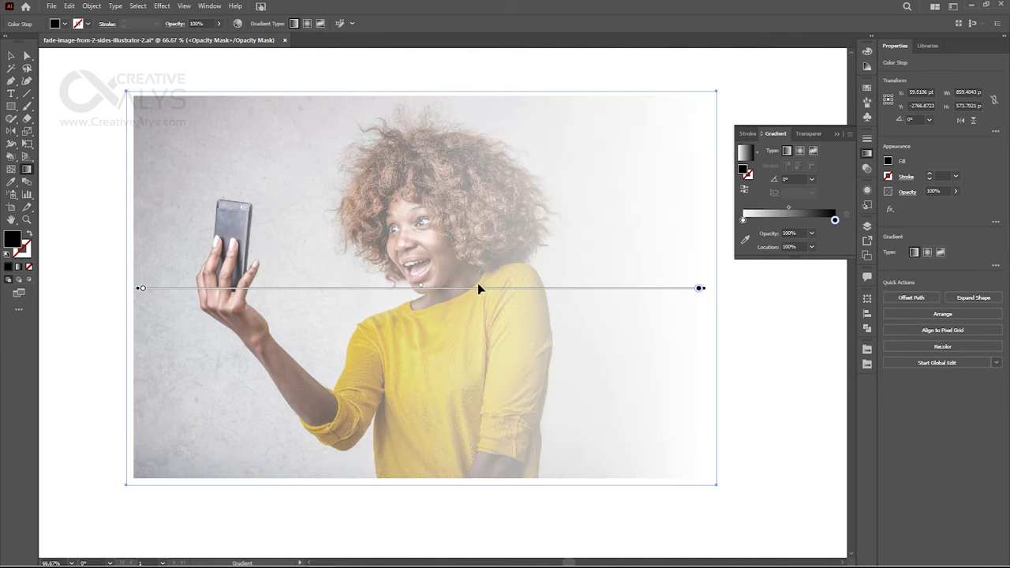
left_click_drag(423, 292, 668, 289)
left_click(573, 287)
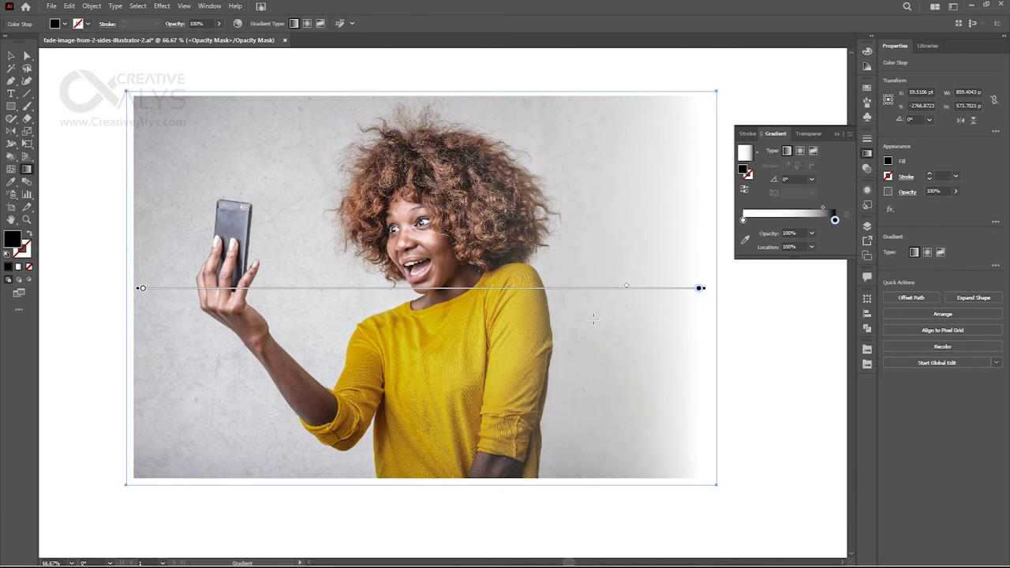
Exit opacity mask editing, deselect the photo, and zoom out to 50%
left_click(867, 168)
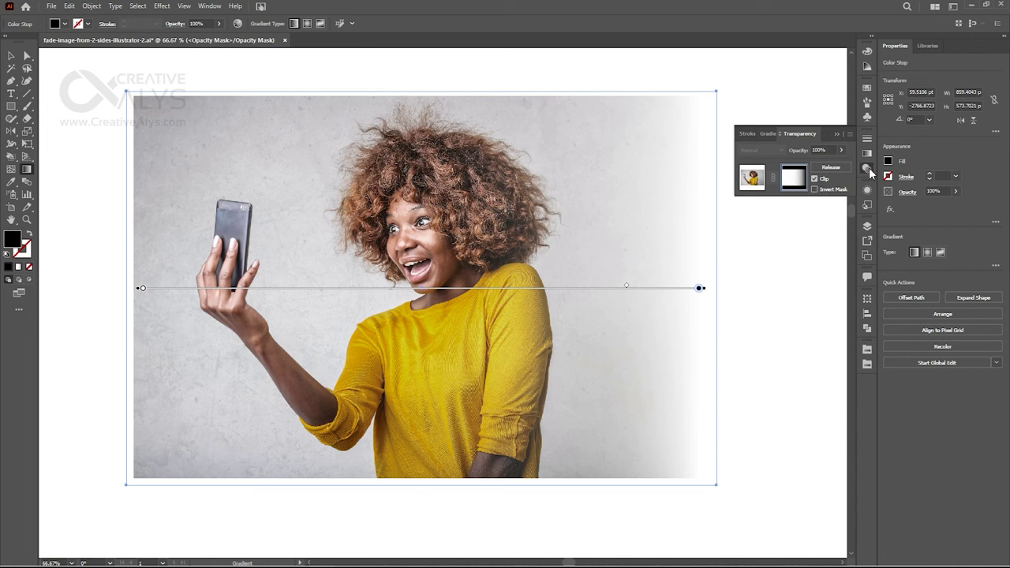
left_click(753, 178)
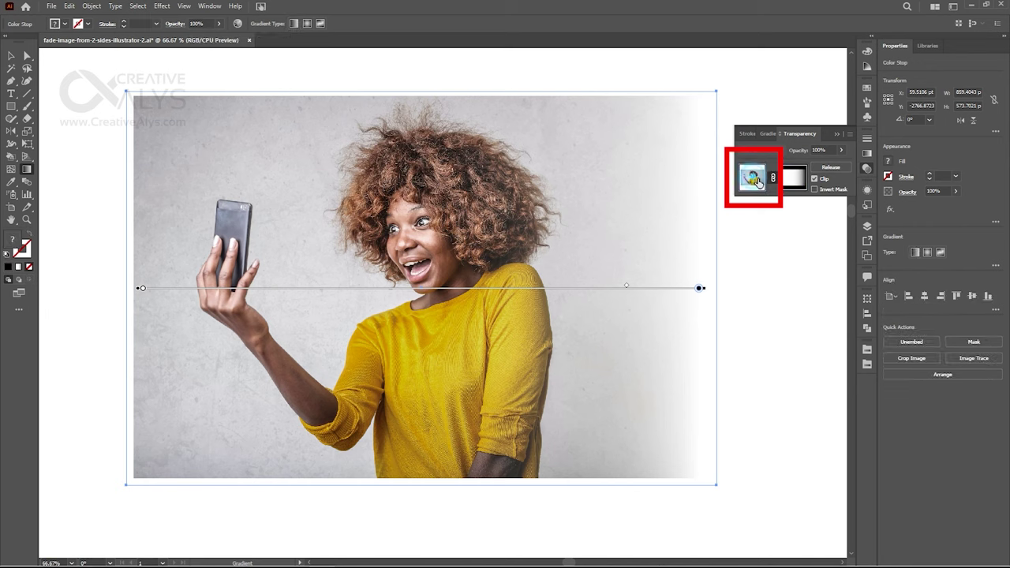
left_click(759, 284)
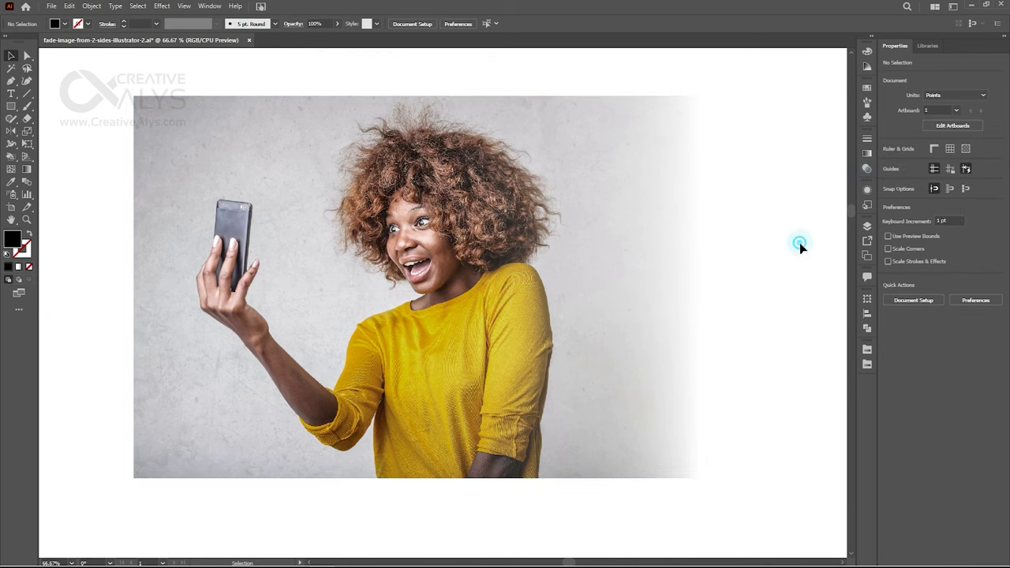
key("ctrl+minus")
scroll(705, 268, "down", 1)
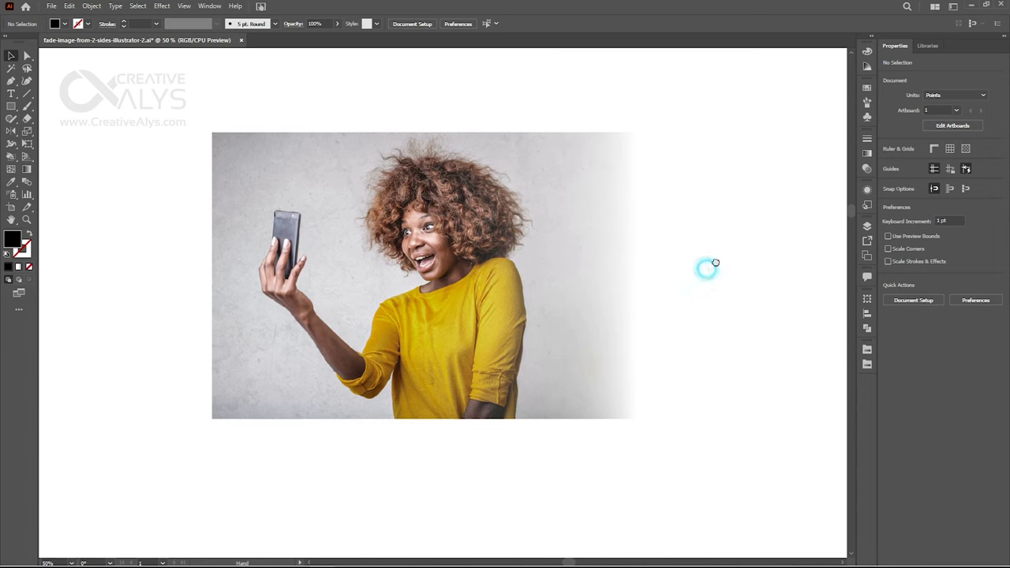
left_click_drag(706, 268, 672, 269)
left_click(552, 213)
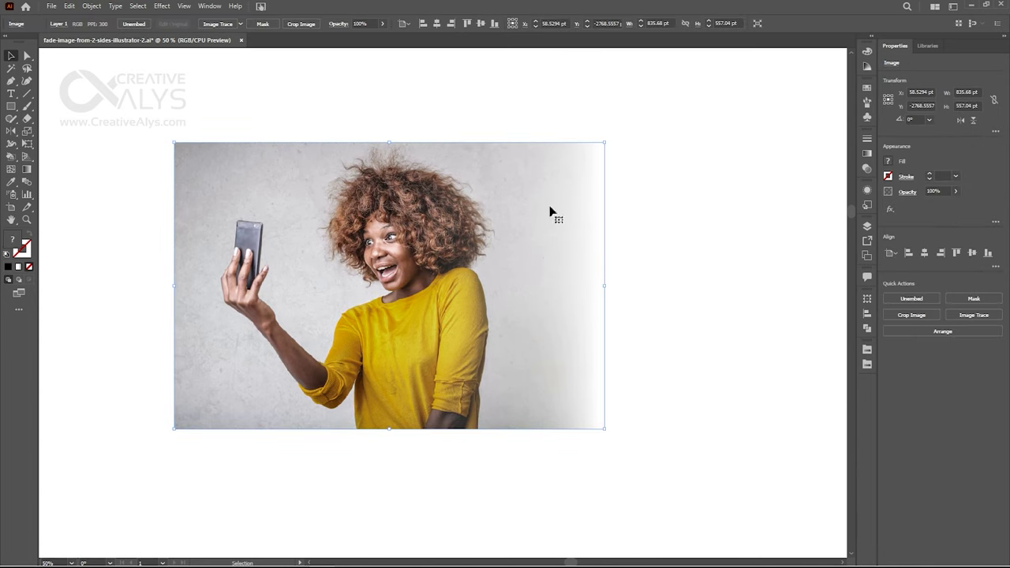
left_click(12, 106)
Draw a rectangle over the photo's right half and fill it with the yellow sampled from the shirt
left_click_drag(470, 142, 742, 435)
key("period")
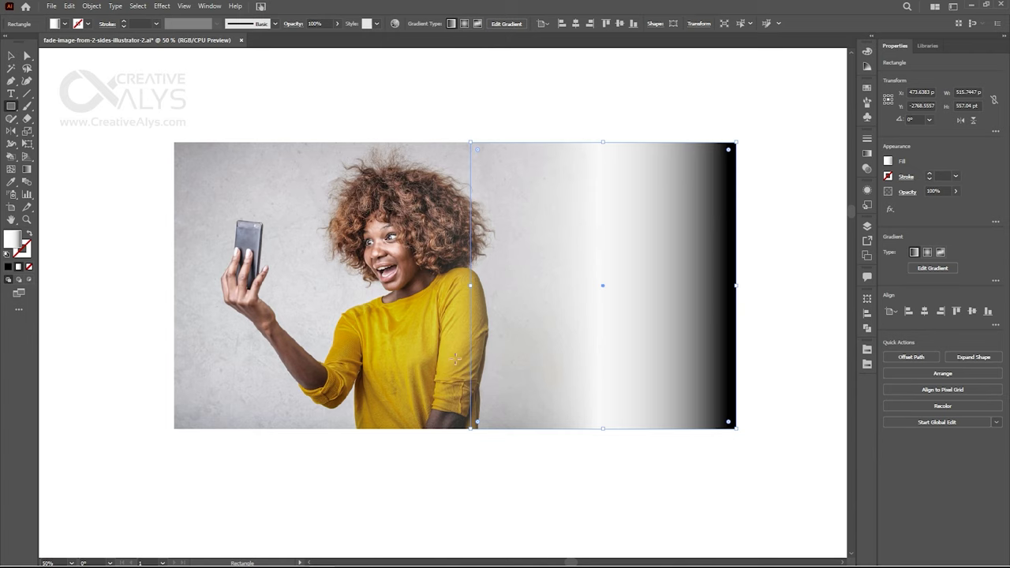
left_click(11, 181)
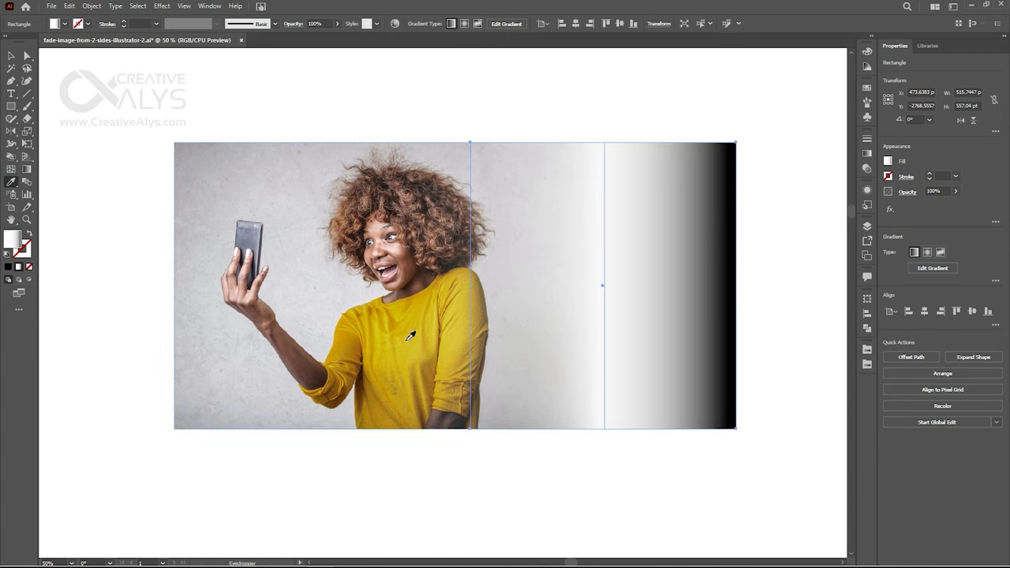
left_click(432, 331)
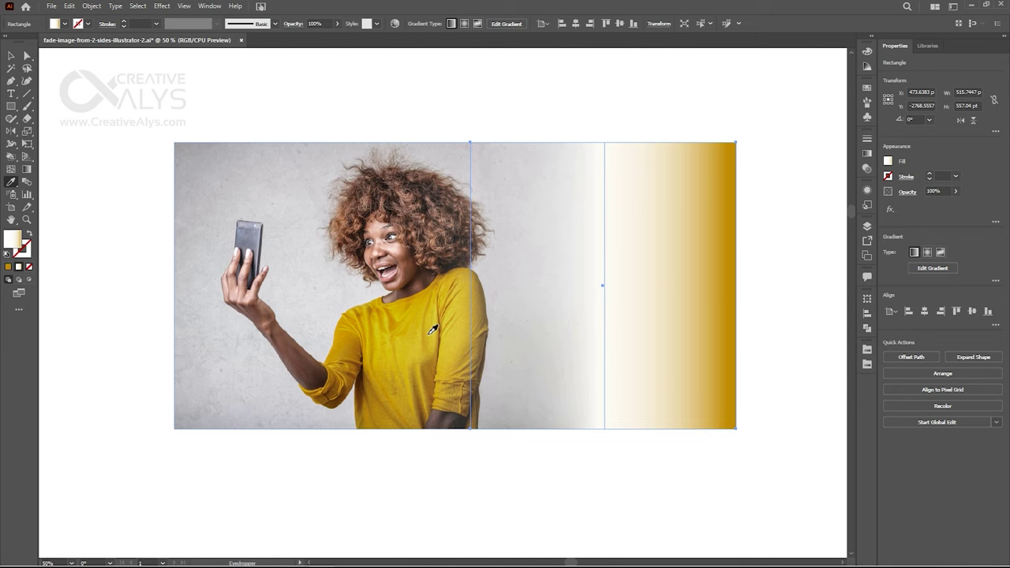
left_click(867, 86)
left_click(776, 124)
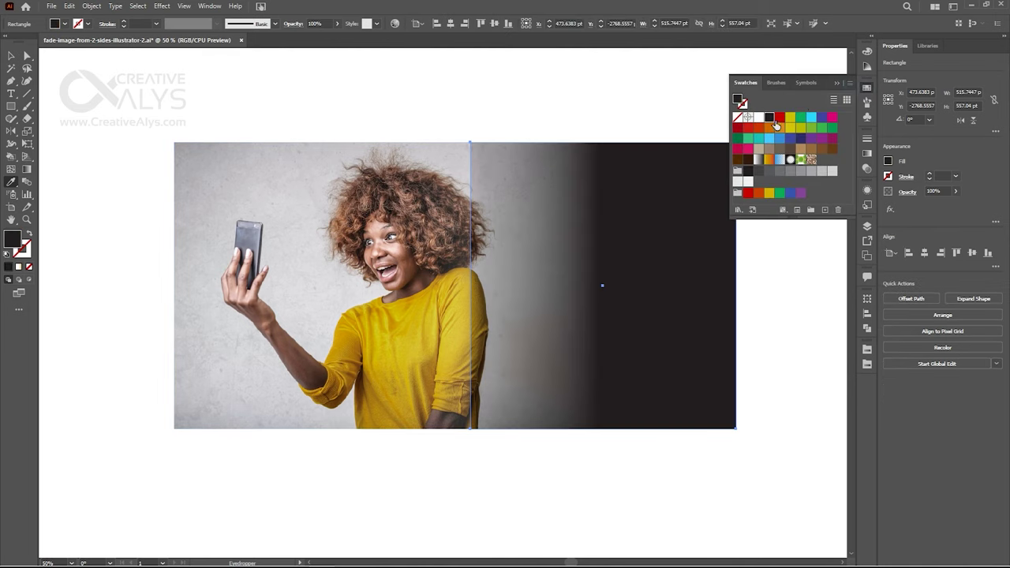
left_click(420, 347)
key("v")
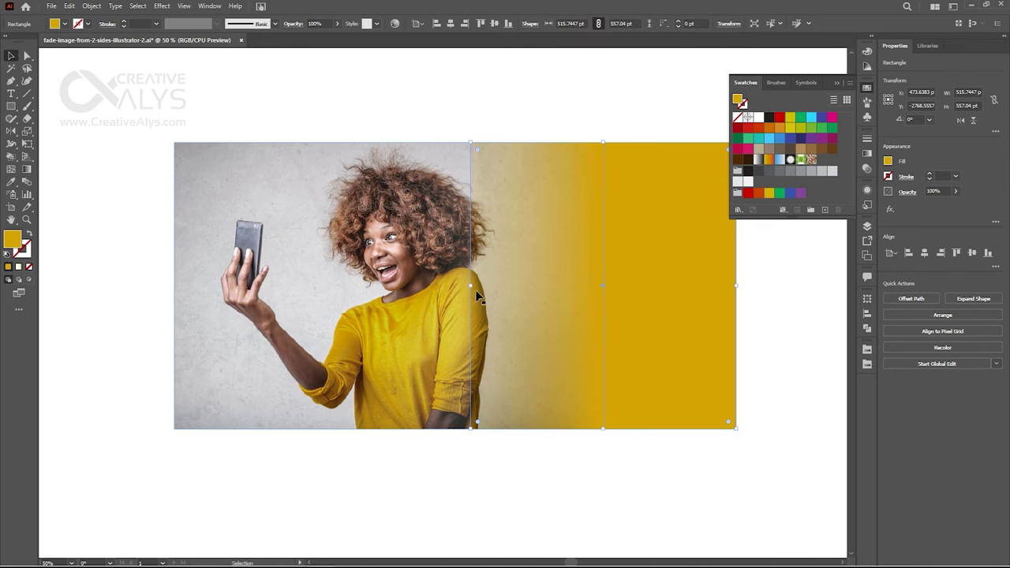
Extend the yellow rectangle's left edge over the photo and narrow its right side to about 713.9 pt wide
left_click_drag(472, 287, 404, 285)
left_click(574, 484)
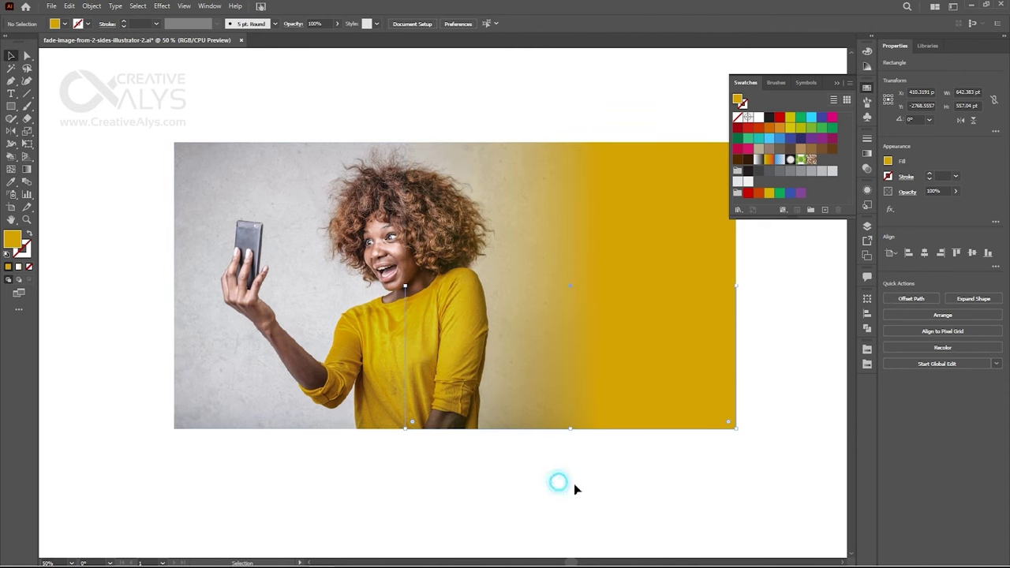
left_click_drag(620, 484, 635, 490)
left_click(671, 342)
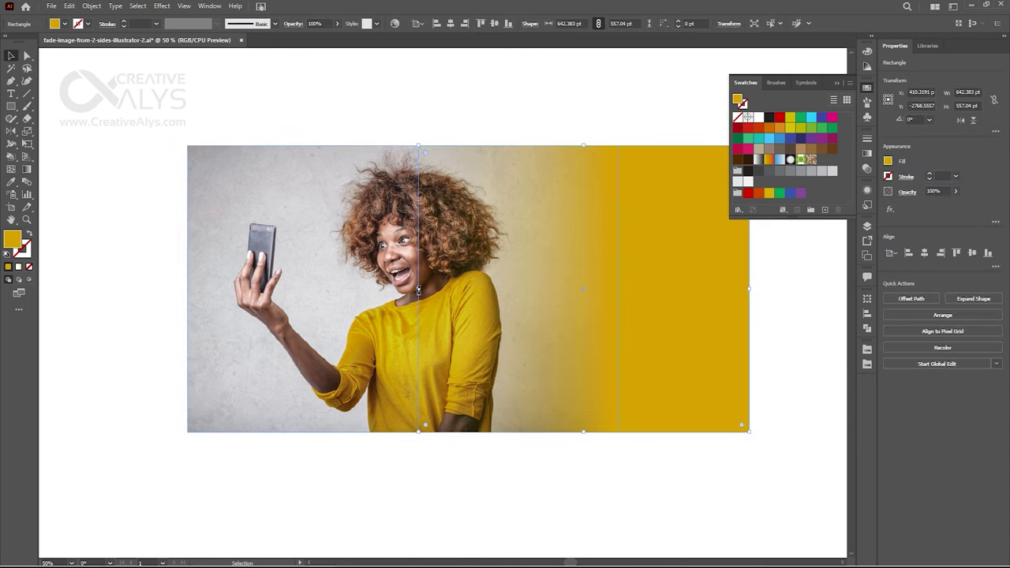
left_click_drag(426, 298, 360, 290)
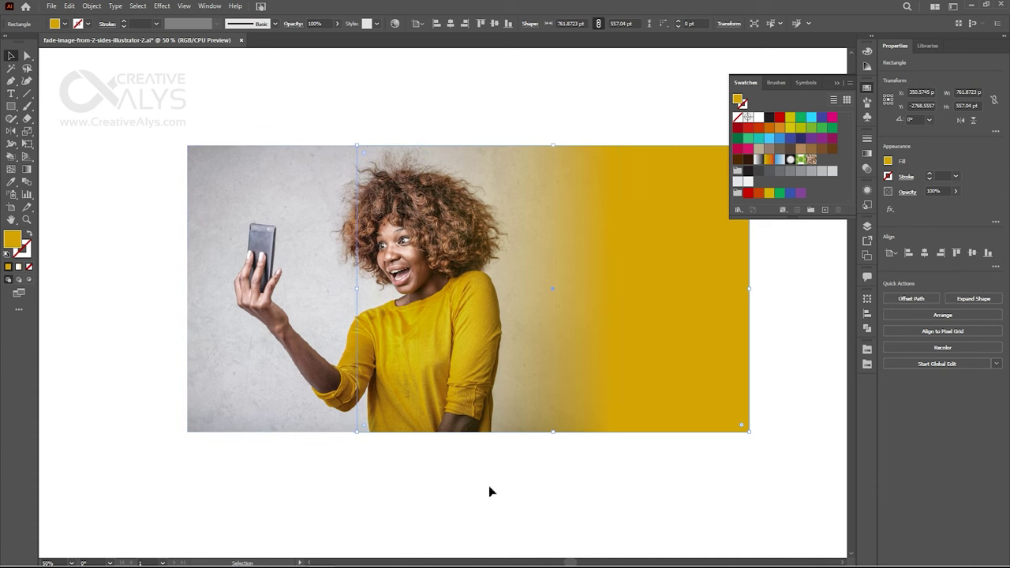
left_click(488, 485)
left_click_drag(517, 486, 537, 491)
left_click(671, 356)
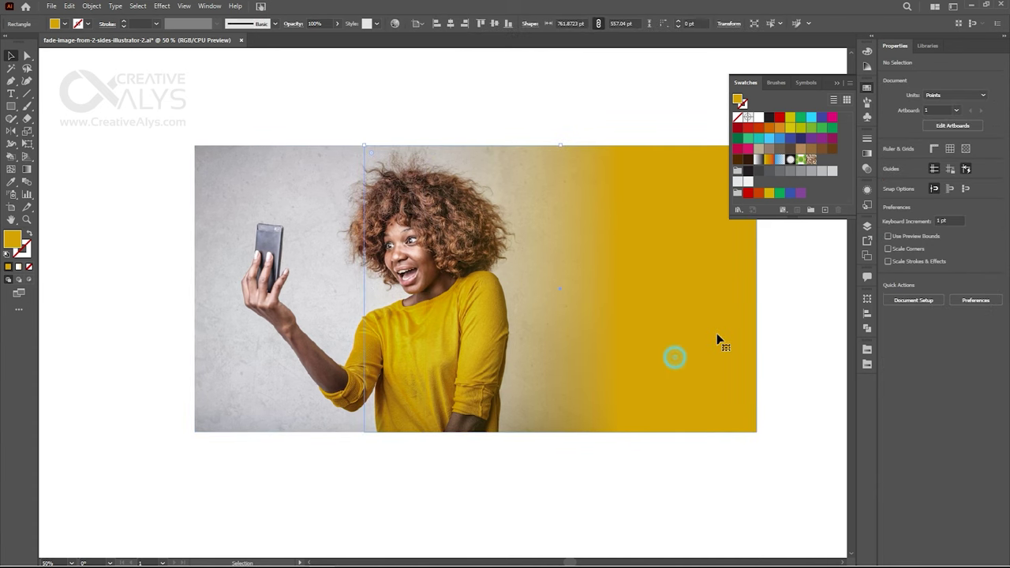
left_click_drag(765, 294, 731, 363)
left_click(802, 397)
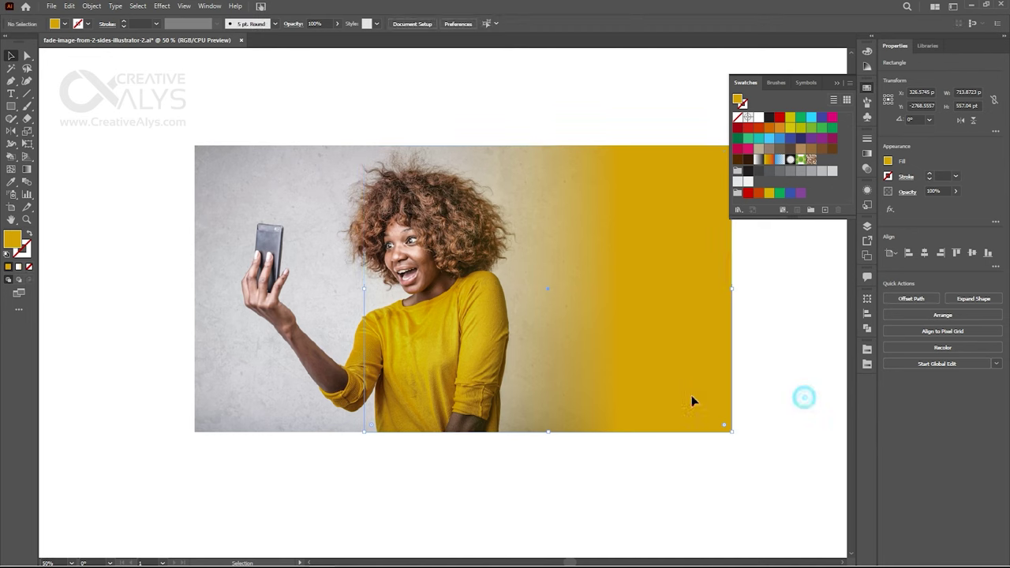
Open the photo's opacity mask for editing and select its gradient rectangle
left_click(544, 322)
left_click(866, 168)
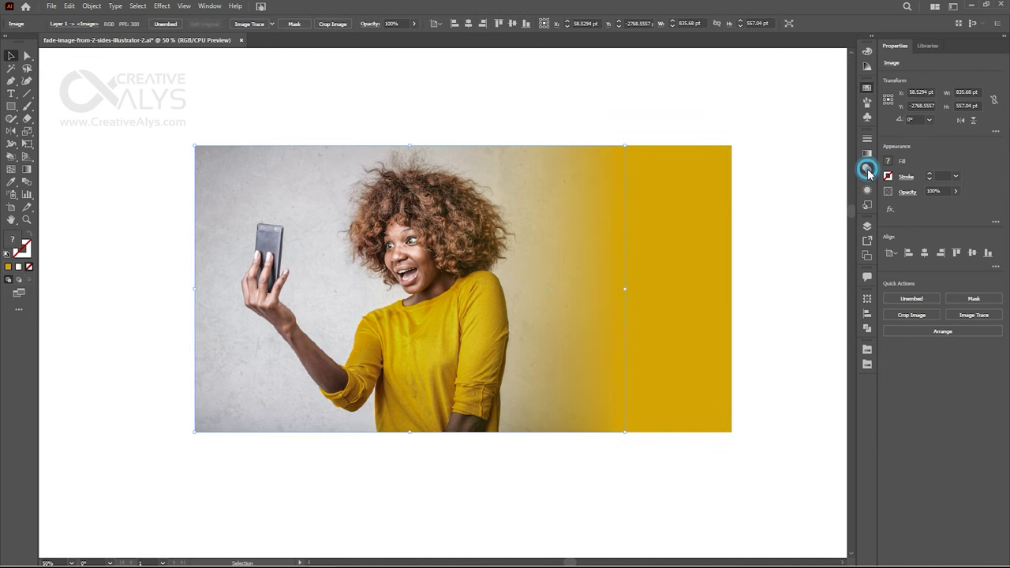
left_click(806, 188)
left_click(573, 288)
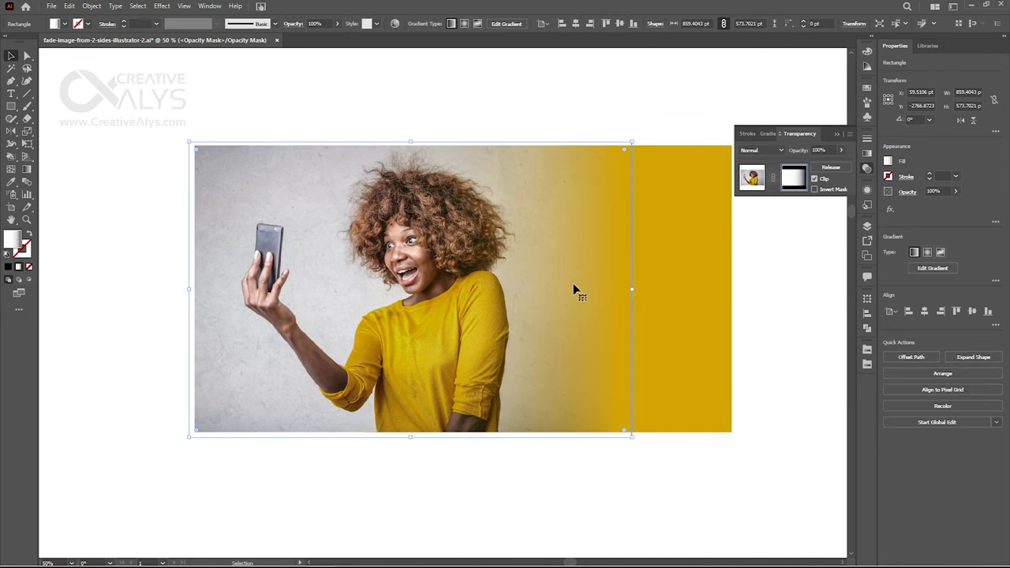
Redrag the mask gradient so the fade begins just past the woman's shoulder
key("g")
left_click(620, 291)
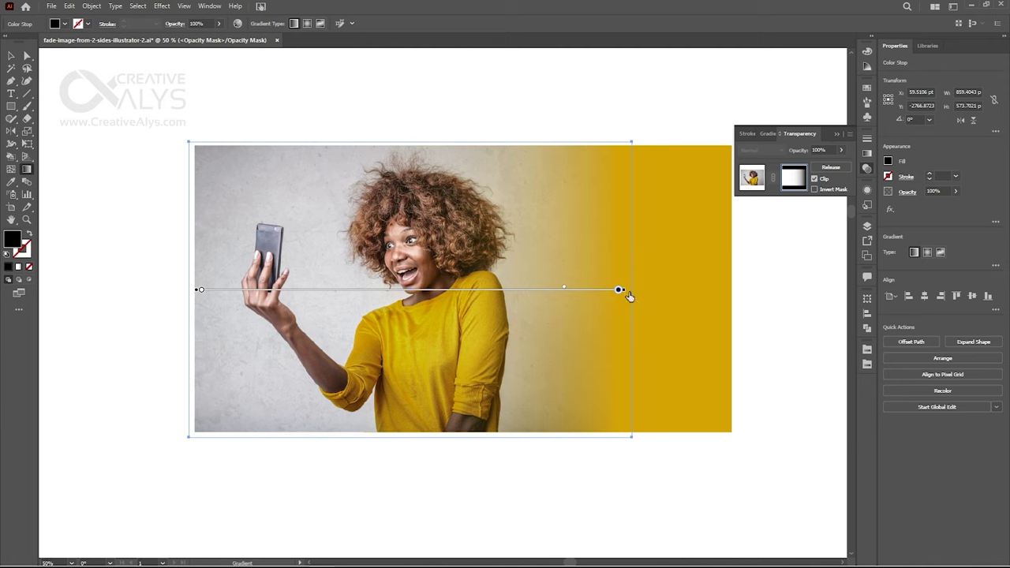
left_click_drag(623, 291, 606, 294)
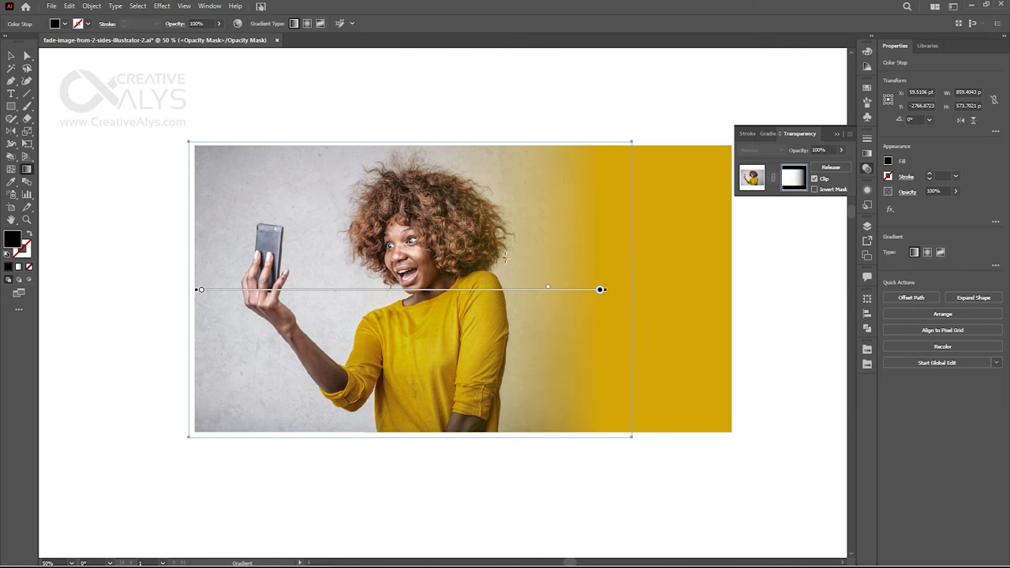
left_click_drag(497, 257, 613, 259)
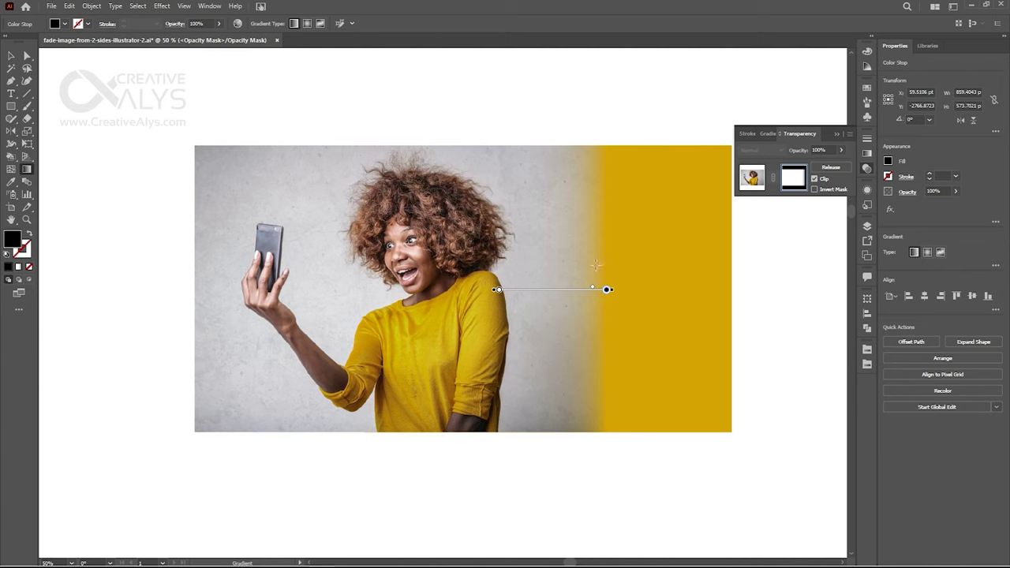
mouse_move(473, 257)
left_mouse_down()
mouse_move(597, 256)
mouse_move(550, 293)
left_mouse_up()
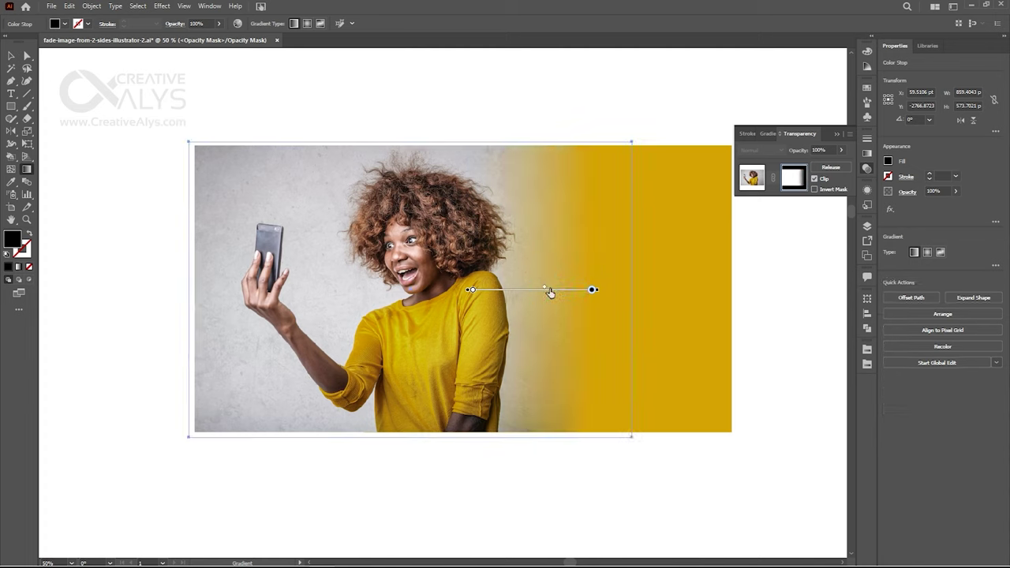
Exit mask editing and reposition and resize the yellow gradient rectangle over the photo
left_click(753, 188)
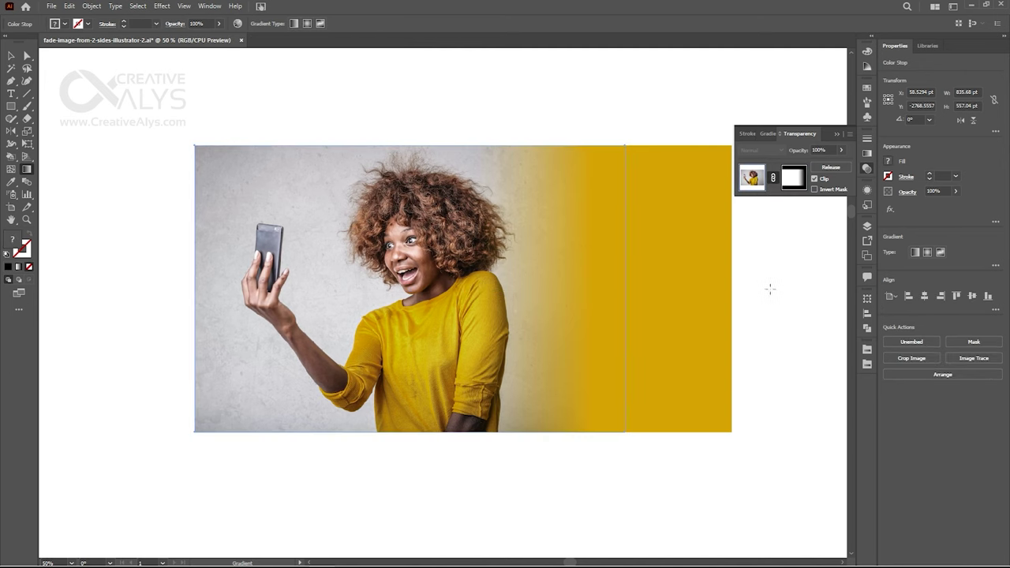
left_click(768, 292)
left_click_drag(777, 425, 750, 457)
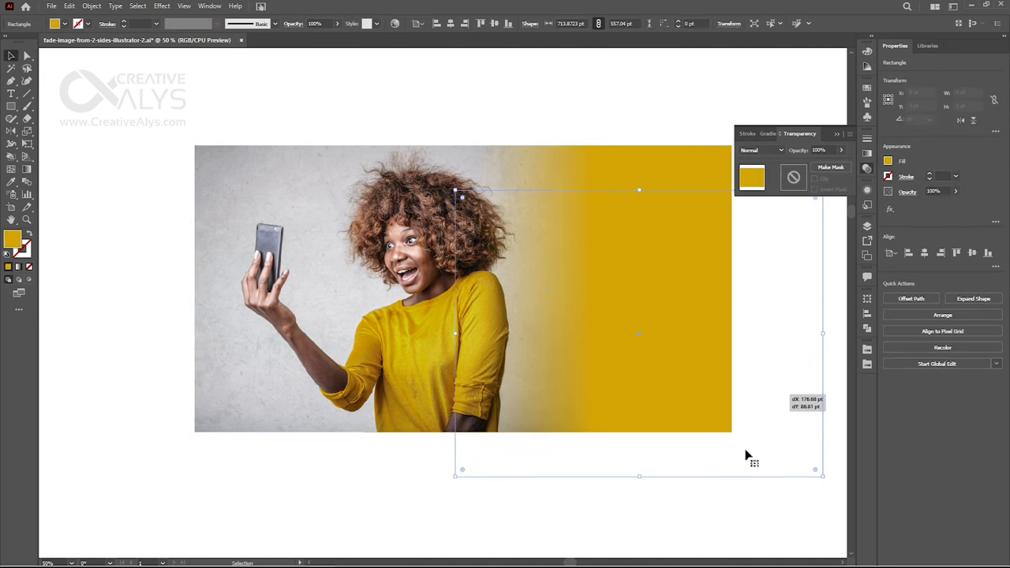
left_click_drag(328, 320, 255, 331)
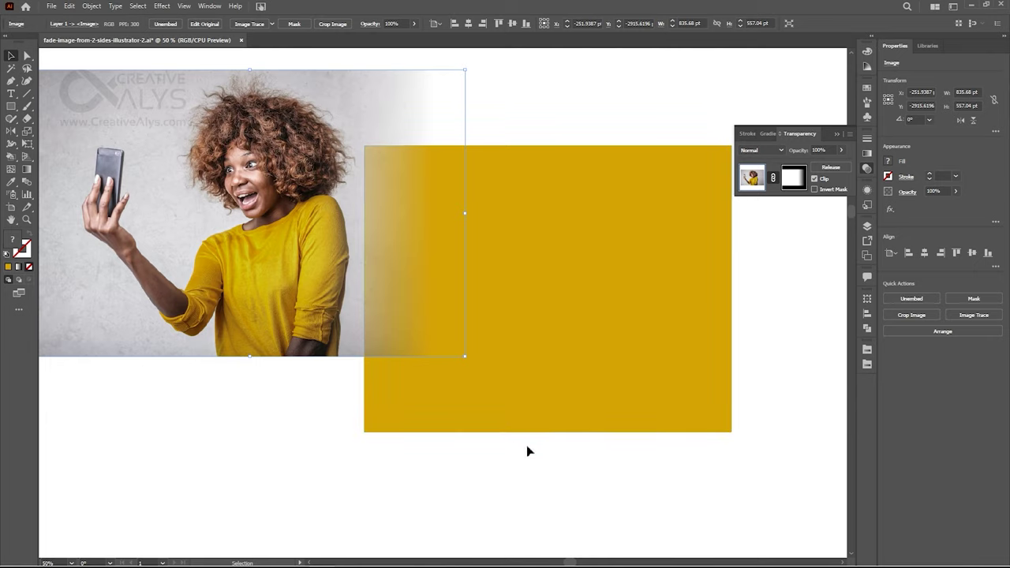
key("ctrl+z")
left_click(604, 473)
left_click(681, 370)
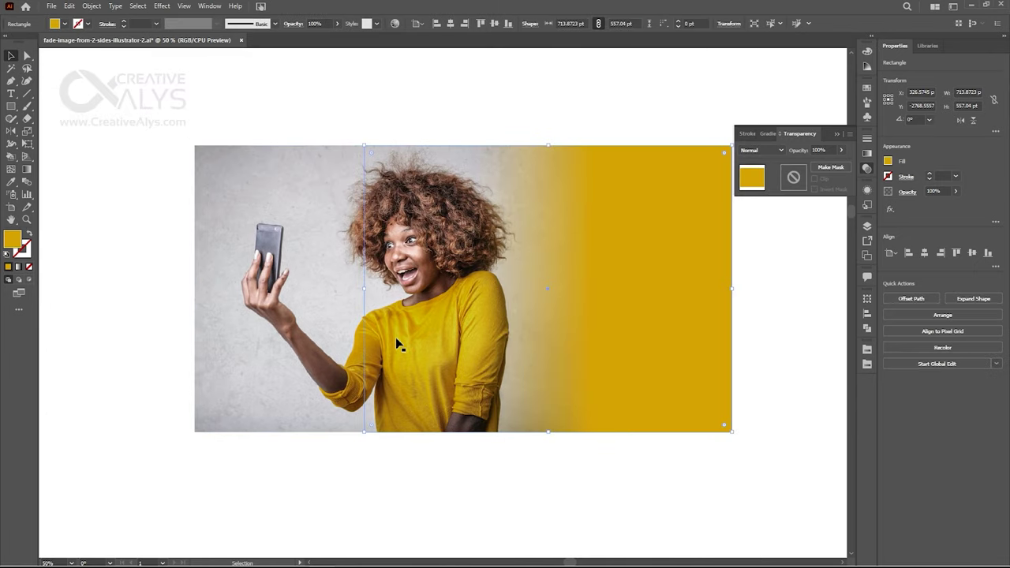
left_click_drag(364, 290, 513, 444)
left_click(552, 477)
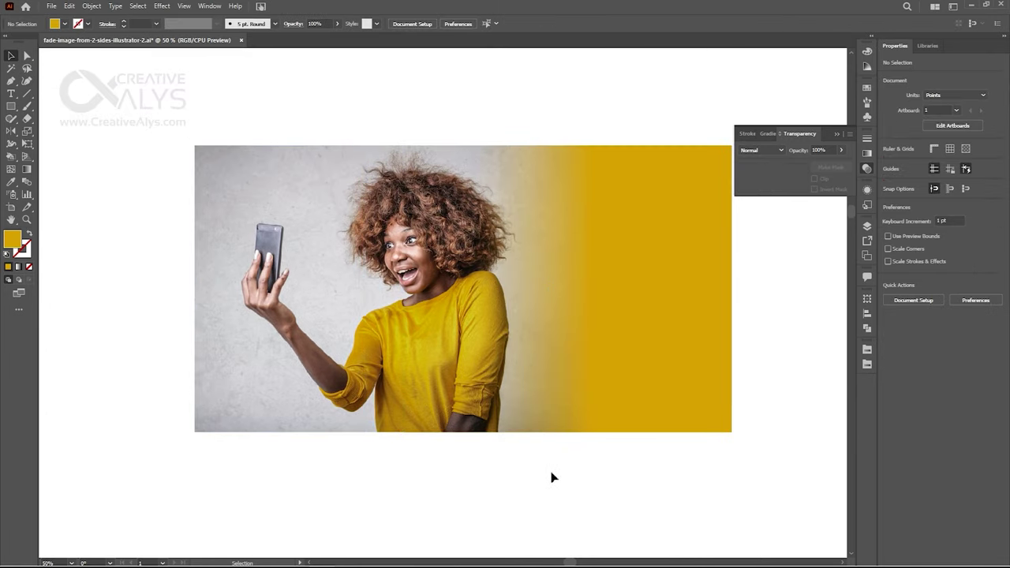
Apply the gradient rectangle as the photo's fade mask and reopen that mask for editing
left_click(665, 345)
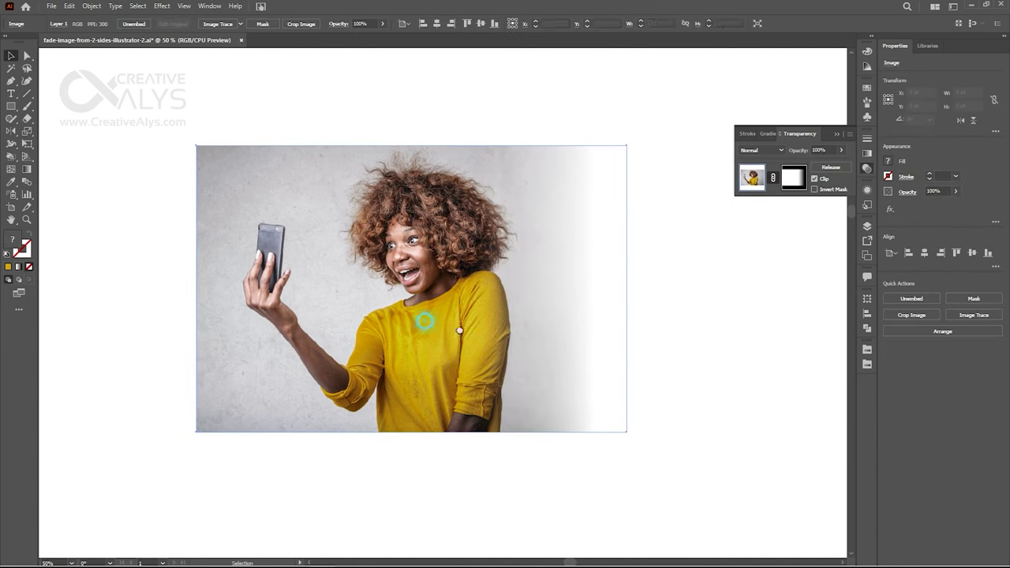
left_click_drag(427, 323, 468, 324)
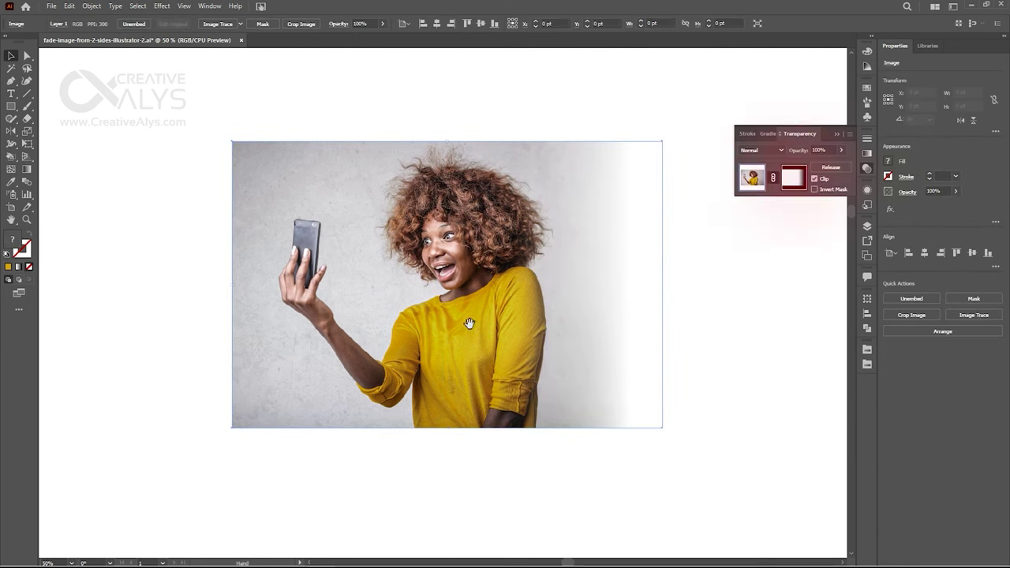
left_click(798, 179)
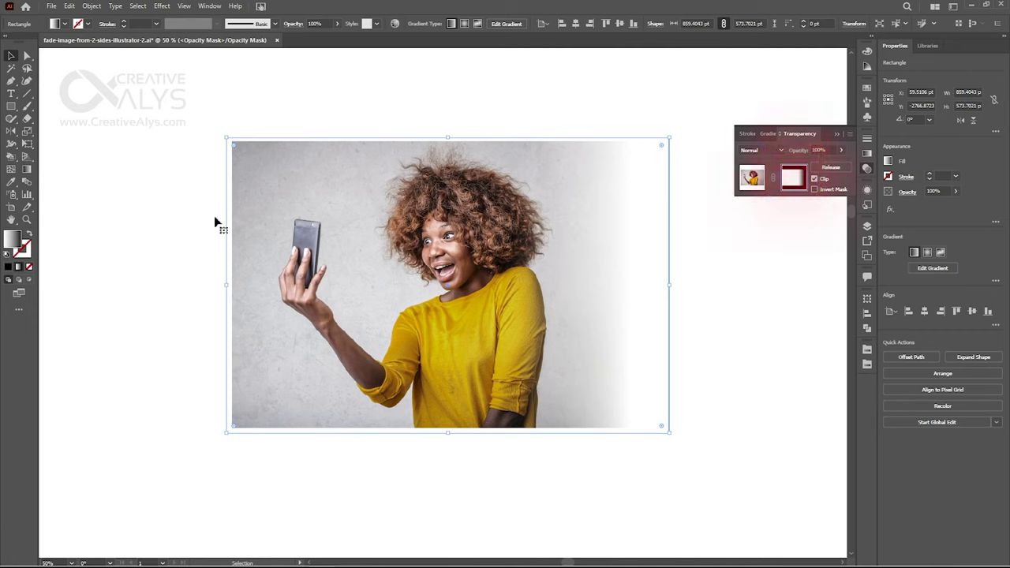
Redraw the mask gradient diagonally so the photo fades white toward its upper left, hiding the raised hand
left_click(27, 168)
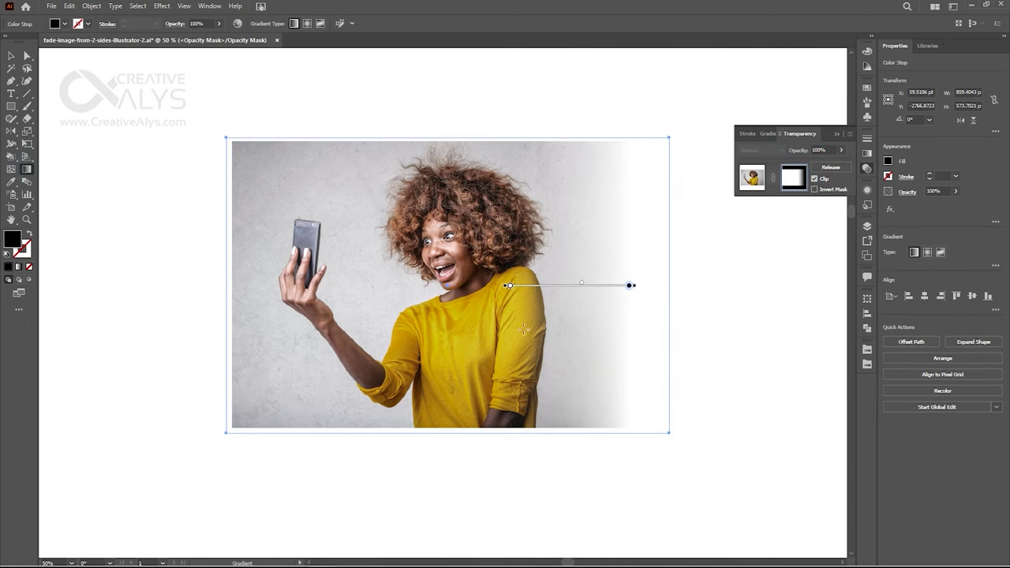
left_click_drag(447, 168, 447, 390)
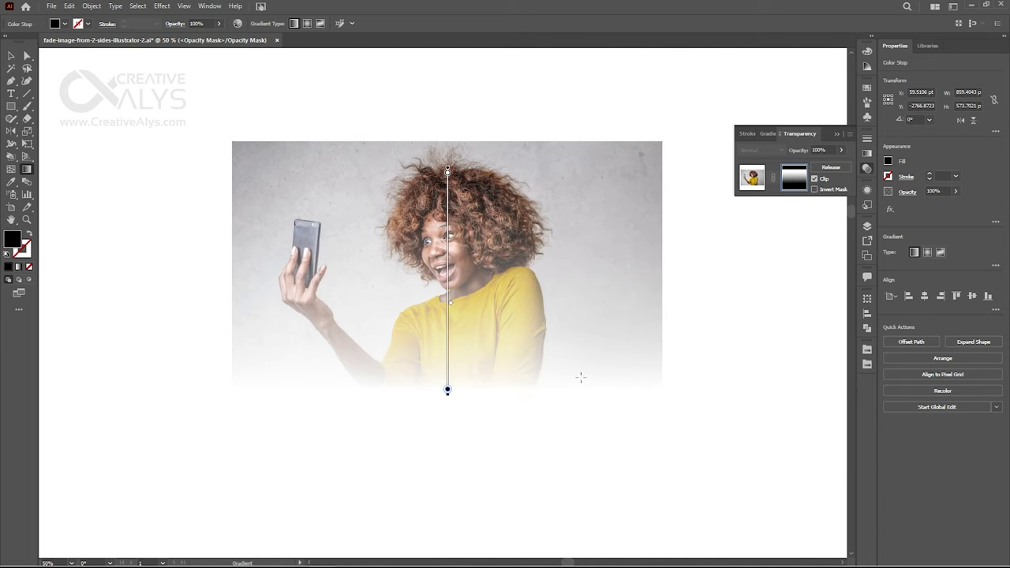
left_click_drag(563, 285, 288, 285)
left_click_drag(447, 384, 493, 192)
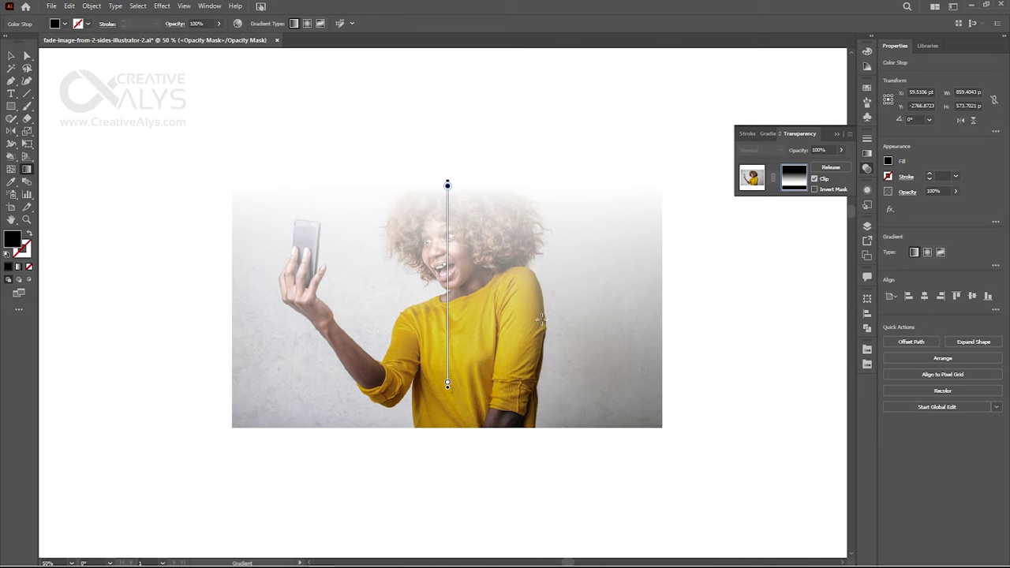
left_click_drag(500, 187, 447, 361)
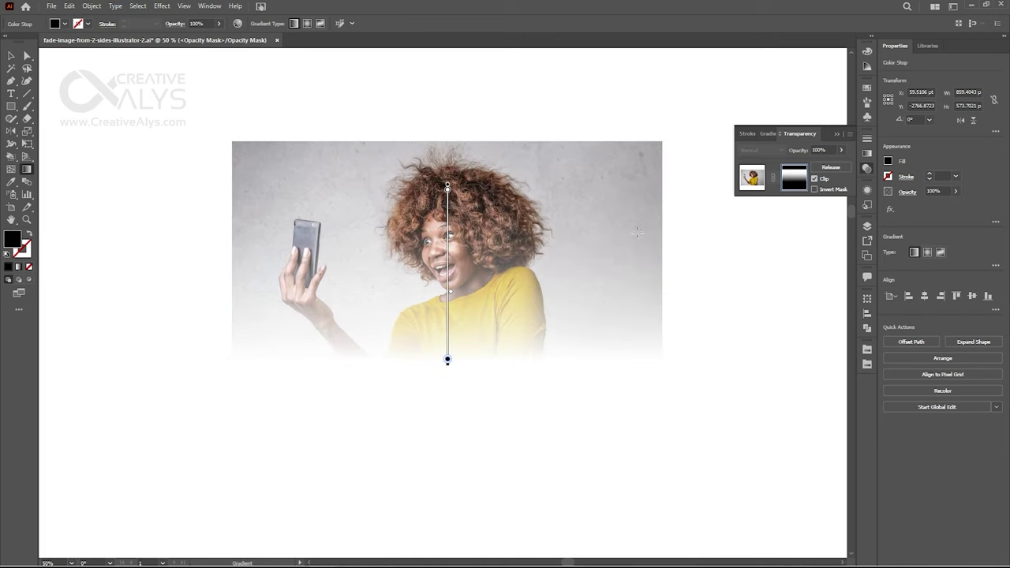
left_click(617, 189)
left_click_drag(616, 189, 411, 392)
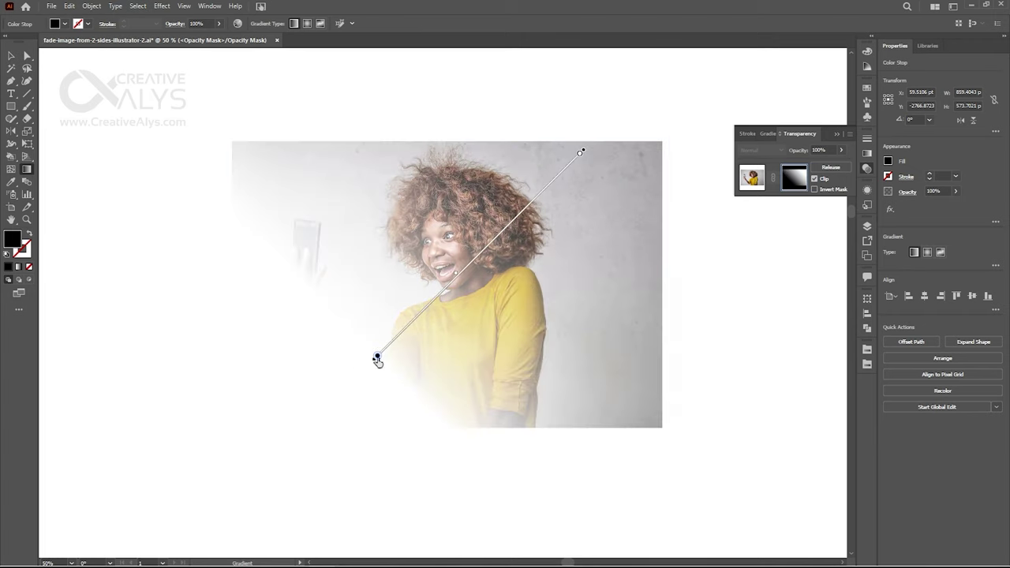
left_click_drag(377, 359, 530, 204)
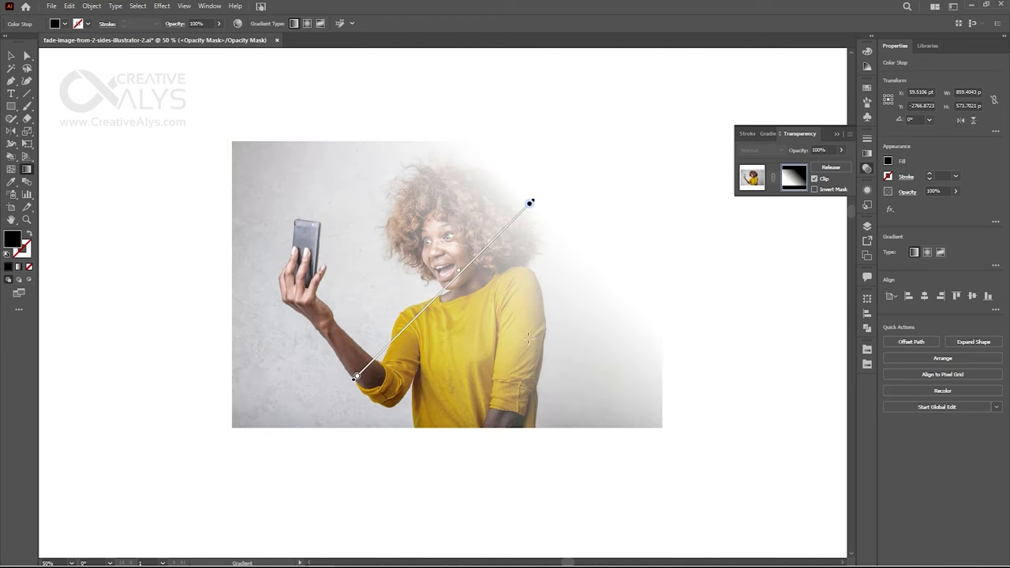
left_click_drag(402, 205, 563, 402)
left_click_drag(392, 183, 368, 206)
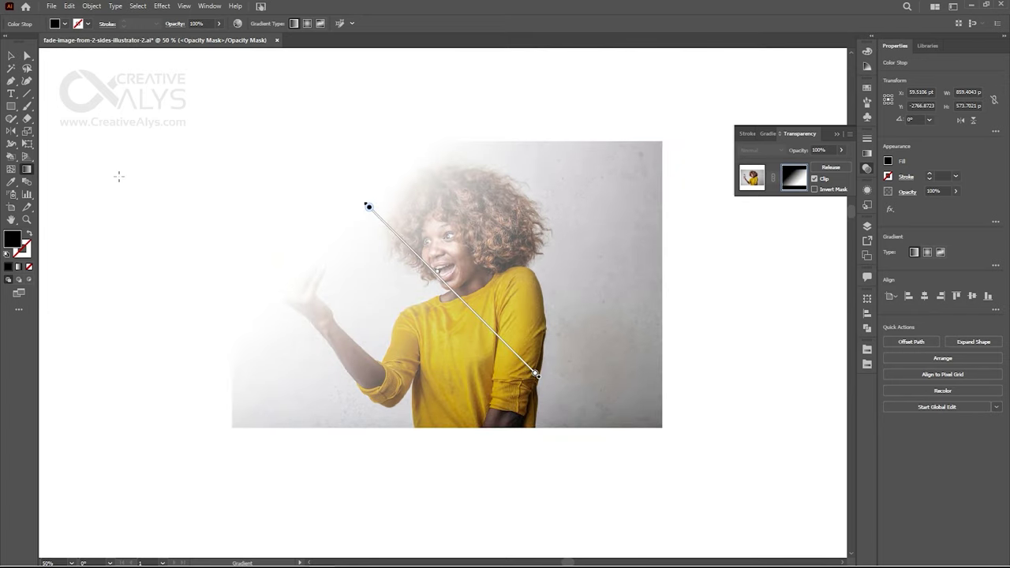
key("v")
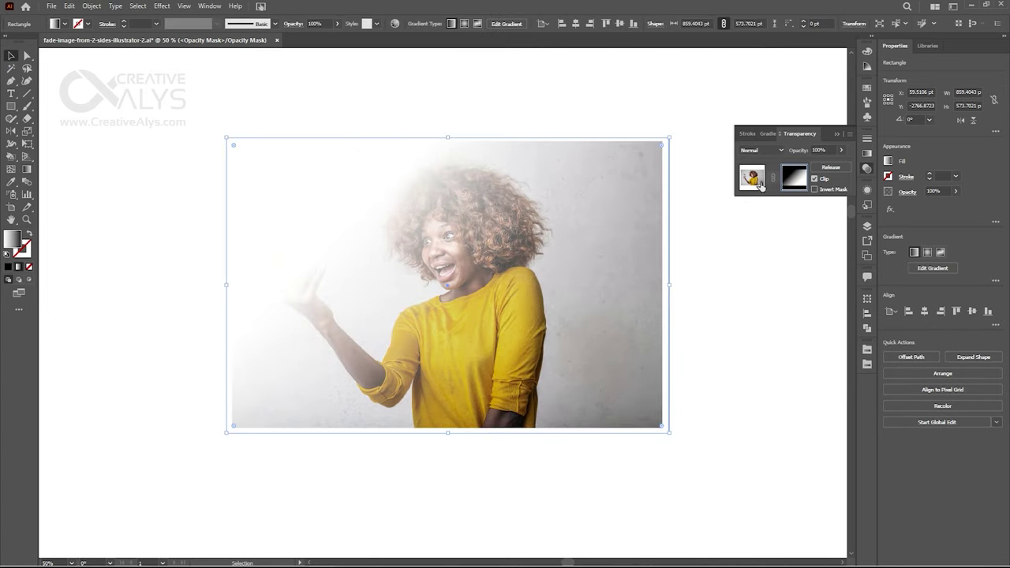
Reselect the photo and reopen its opacity mask to show the 135° white-to-black gradient
left_click(761, 183)
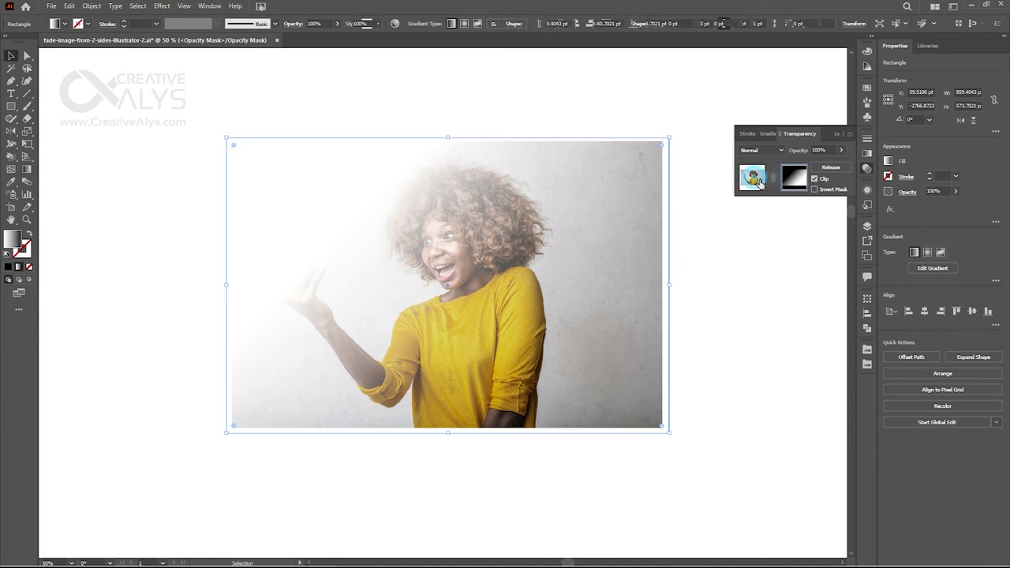
left_click(715, 336)
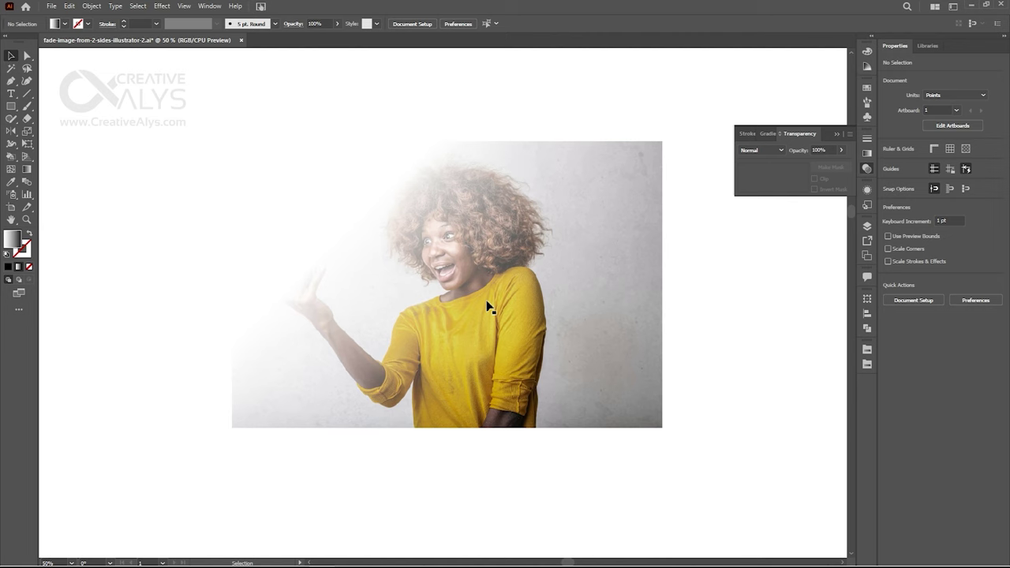
left_click(482, 302)
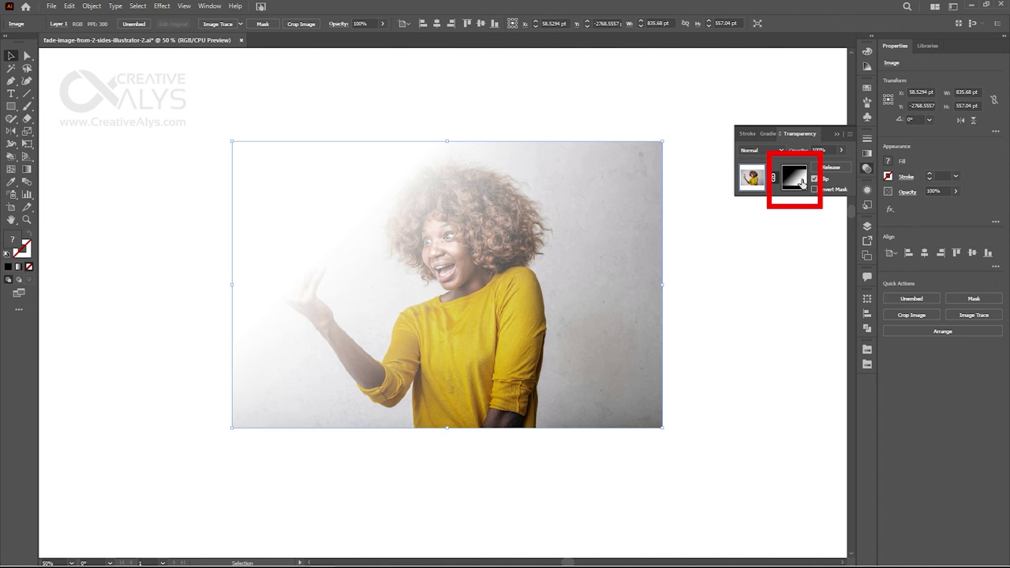
left_click(802, 183)
left_click(768, 133)
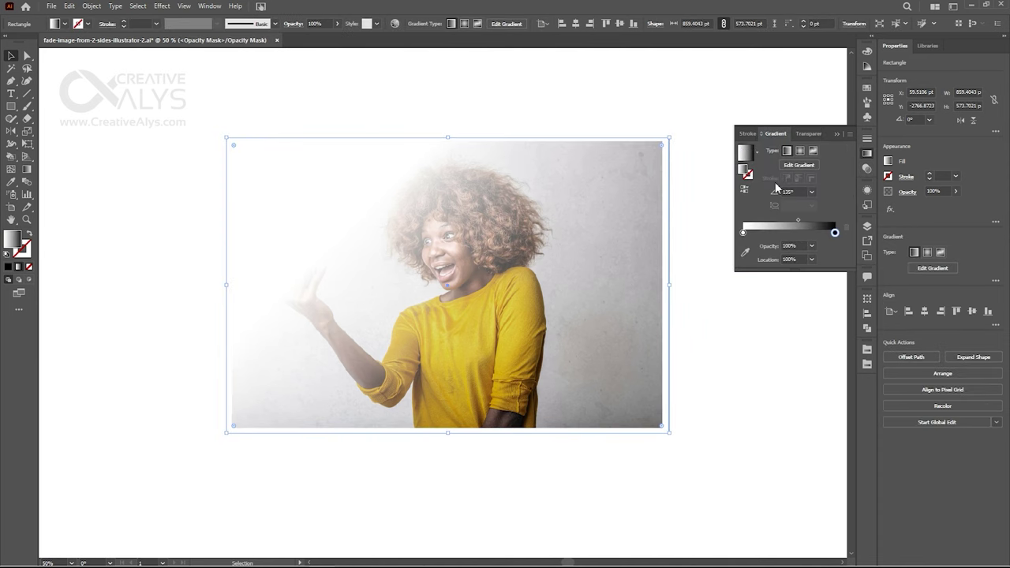
Slide the white stop to the middle and add a black stop at the left end
left_click(742, 233)
left_click_drag(742, 233, 789, 235)
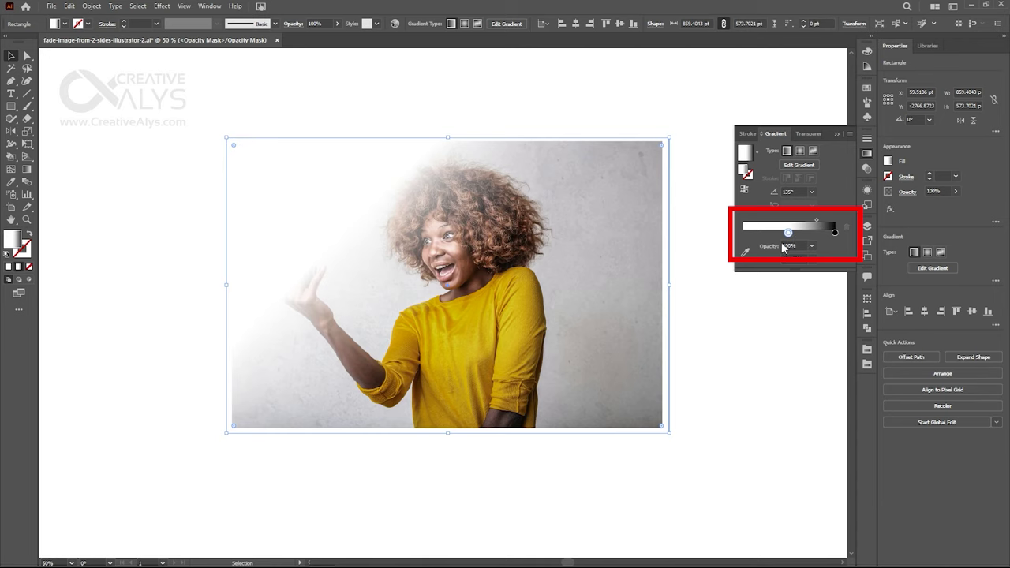
left_click(743, 233)
double_click(742, 232)
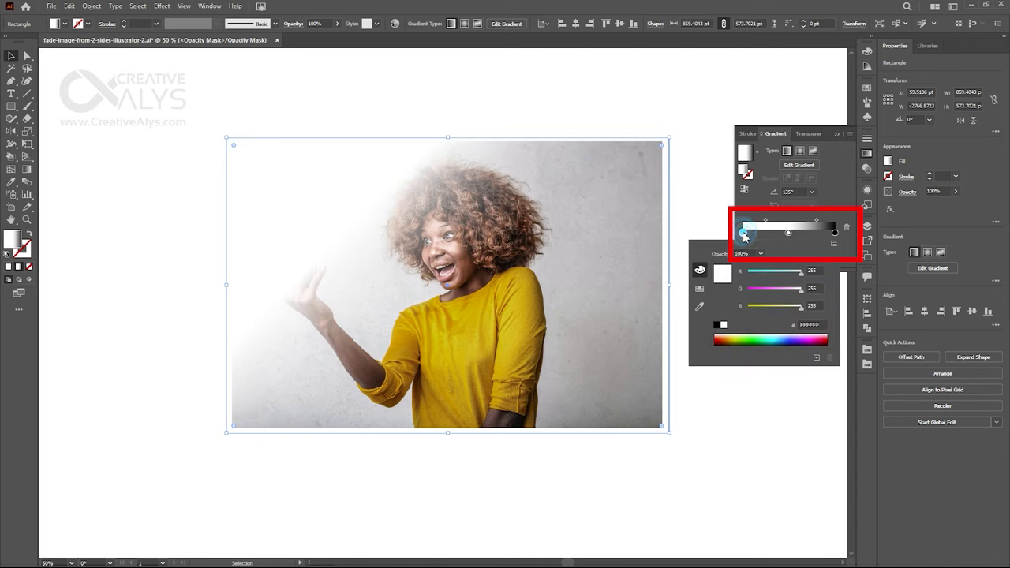
left_click(717, 325)
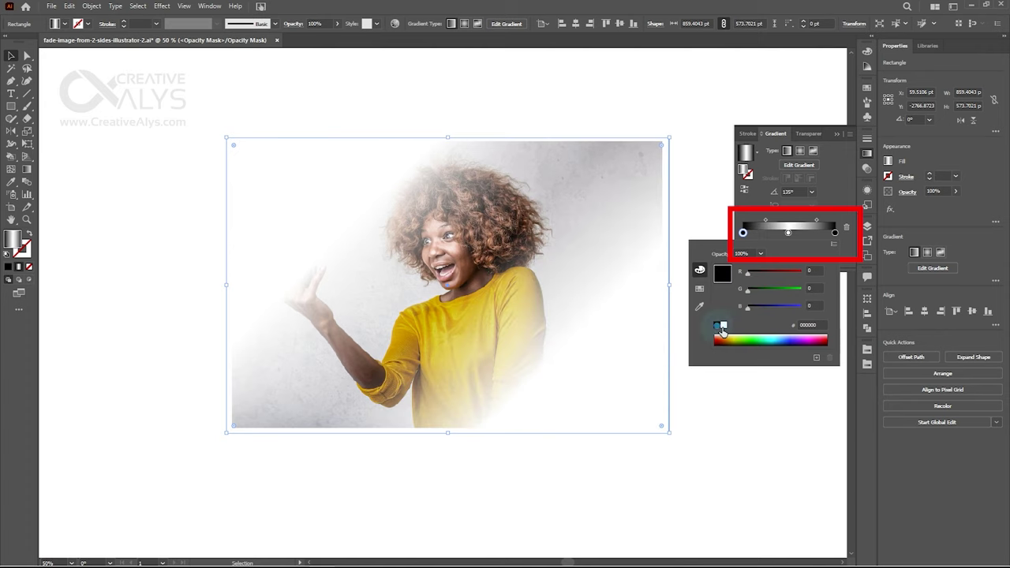
left_click(743, 216)
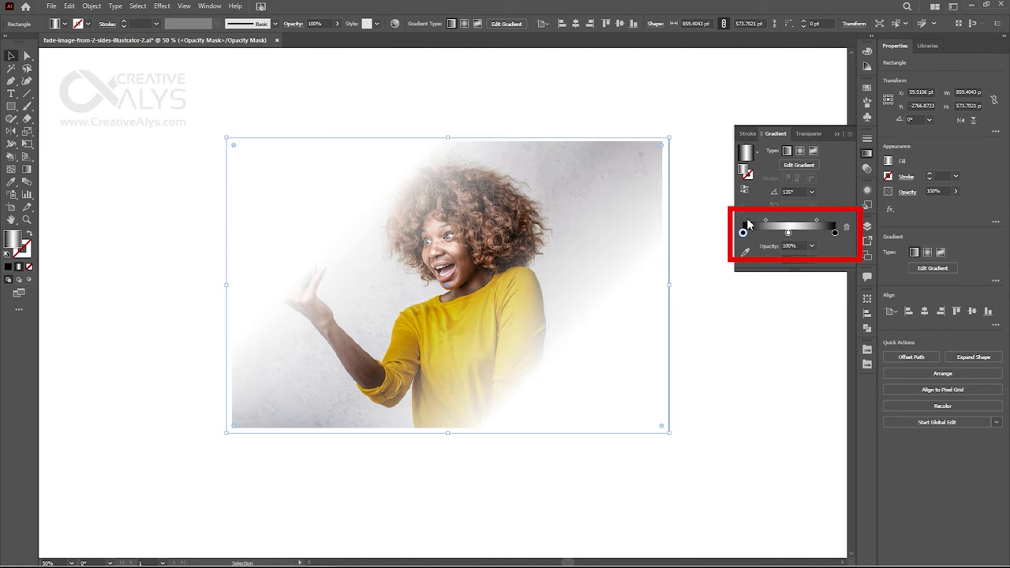
left_click(324, 199)
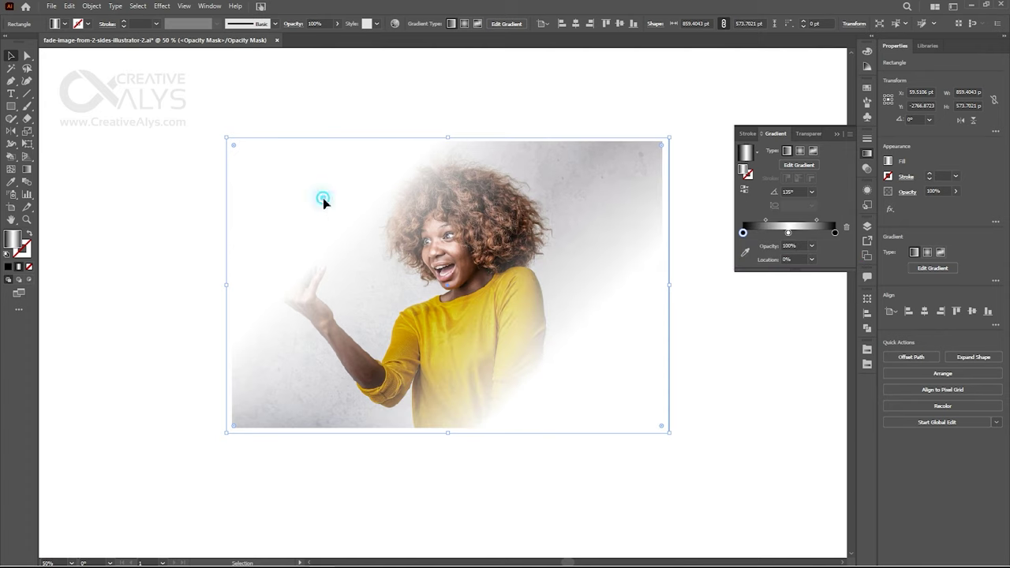
left_click(614, 394)
left_click(26, 169)
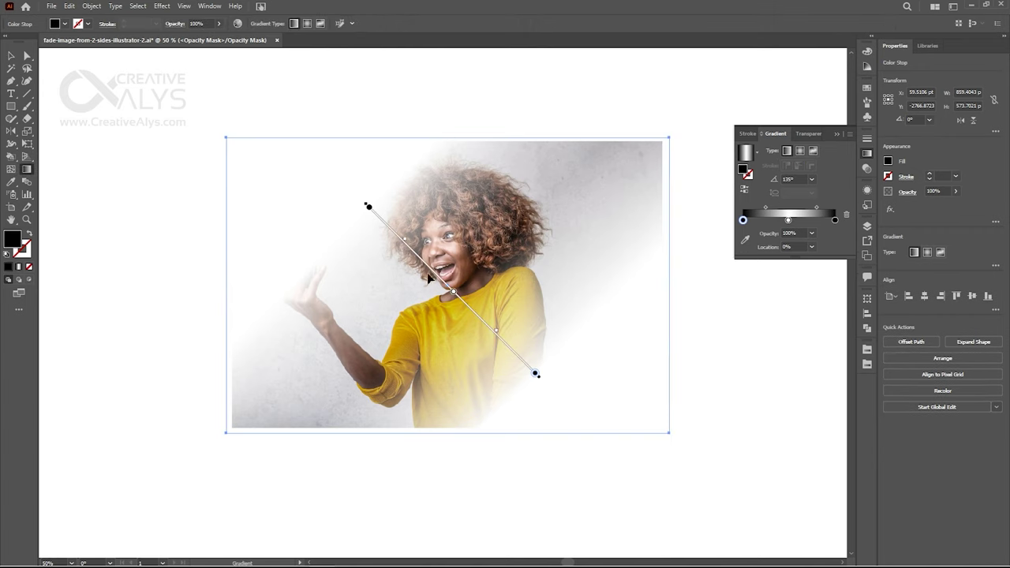
Redraw the mask gradient vertically at -90° for a top-and-bottom fade, then exit mask editing
left_click(369, 207)
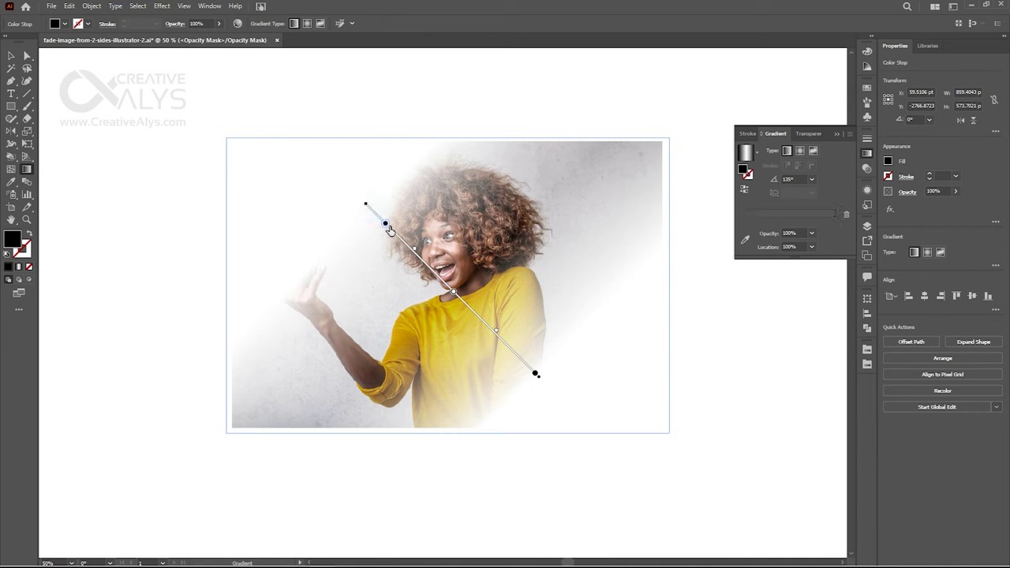
left_click(382, 224)
left_click(534, 369)
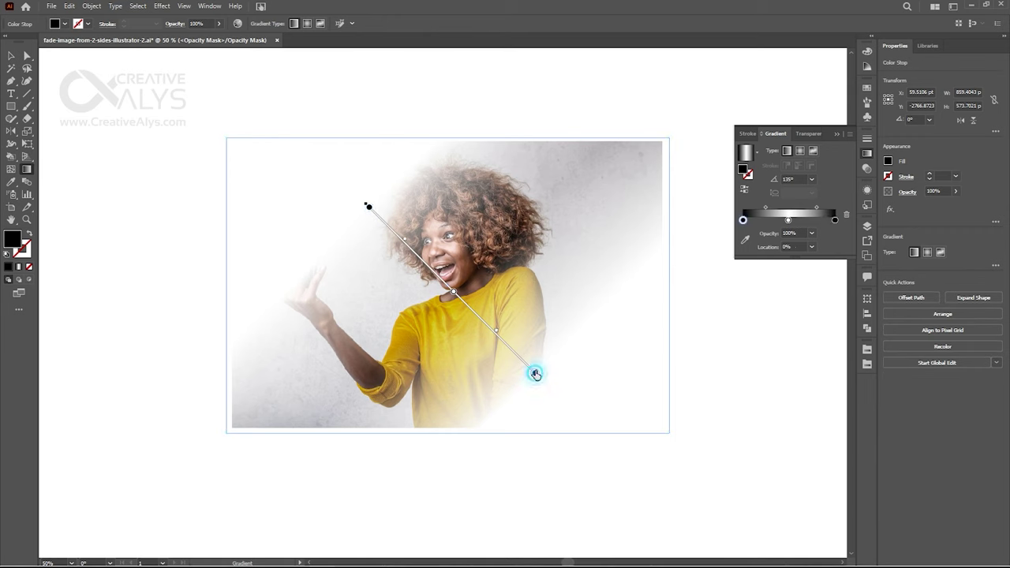
left_click_drag(547, 184, 376, 357)
left_click_drag(335, 236, 576, 230)
left_click_drag(448, 190, 448, 374)
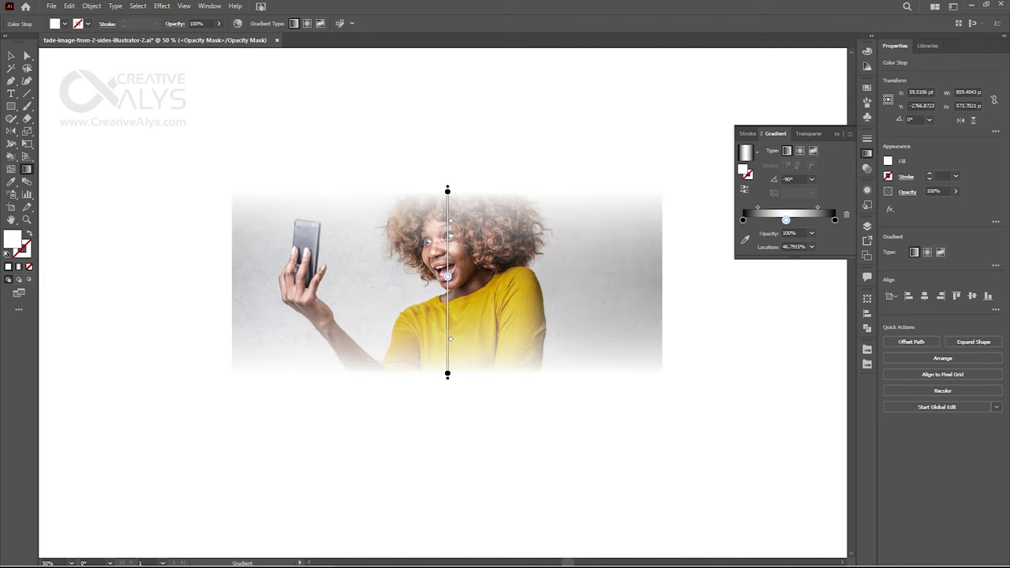
left_click_drag(288, 284, 566, 284)
left_click_drag(444, 168, 447, 387)
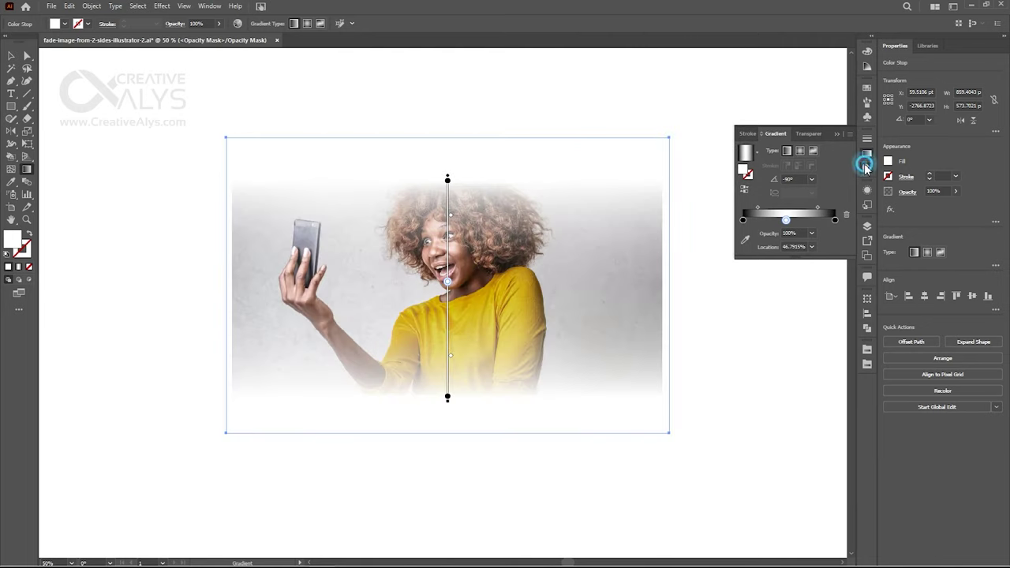
left_click(867, 168)
left_click(752, 176)
Draw a large rectangle over the photo area and fill it with a sampled grey
key("v")
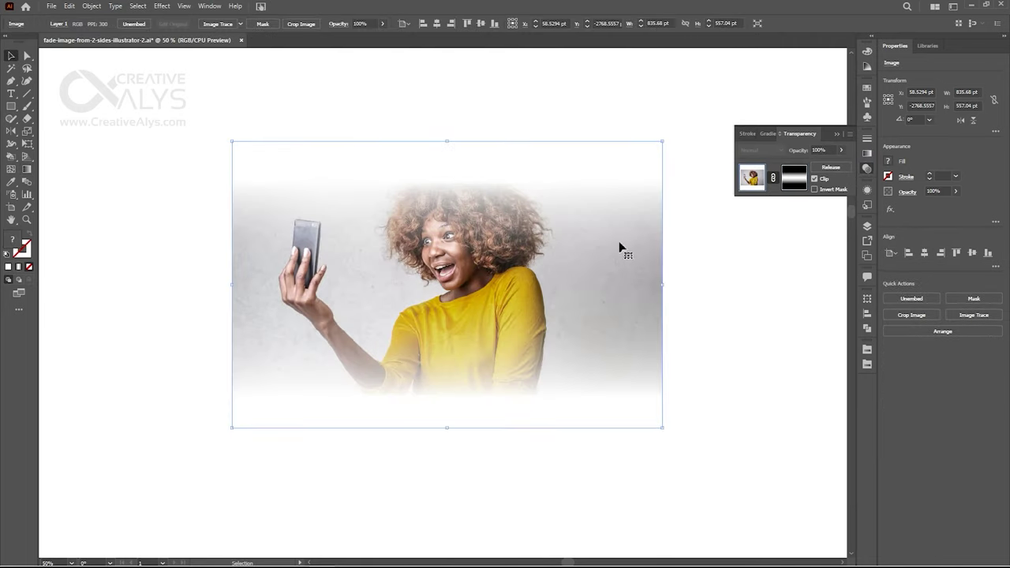
left_click(694, 270)
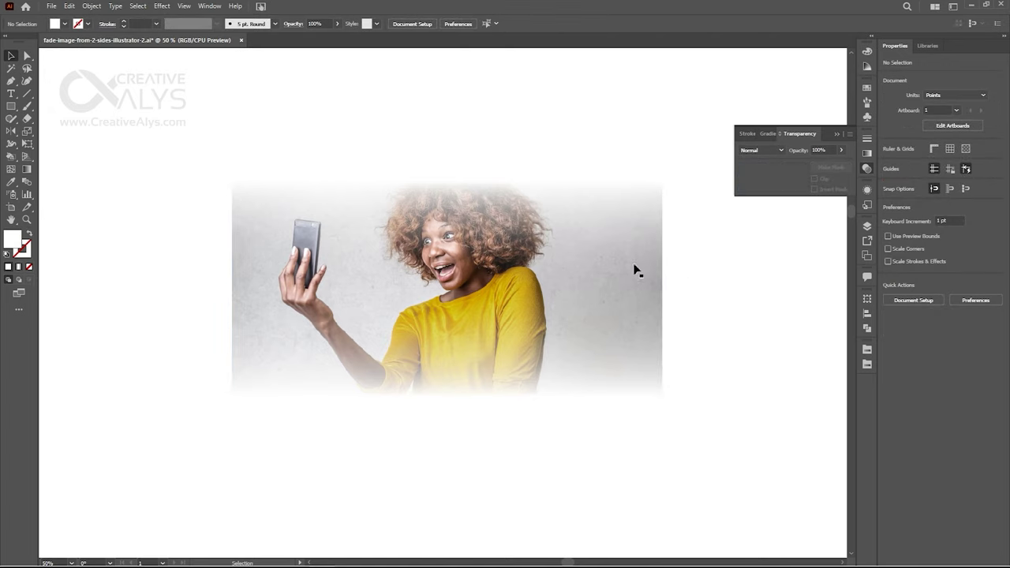
left_click(11, 105)
left_click_drag(231, 88, 359, 395)
mouse_move(426, 319)
left_mouse_down()
mouse_move(656, 496)
mouse_move(668, 533)
left_mouse_up()
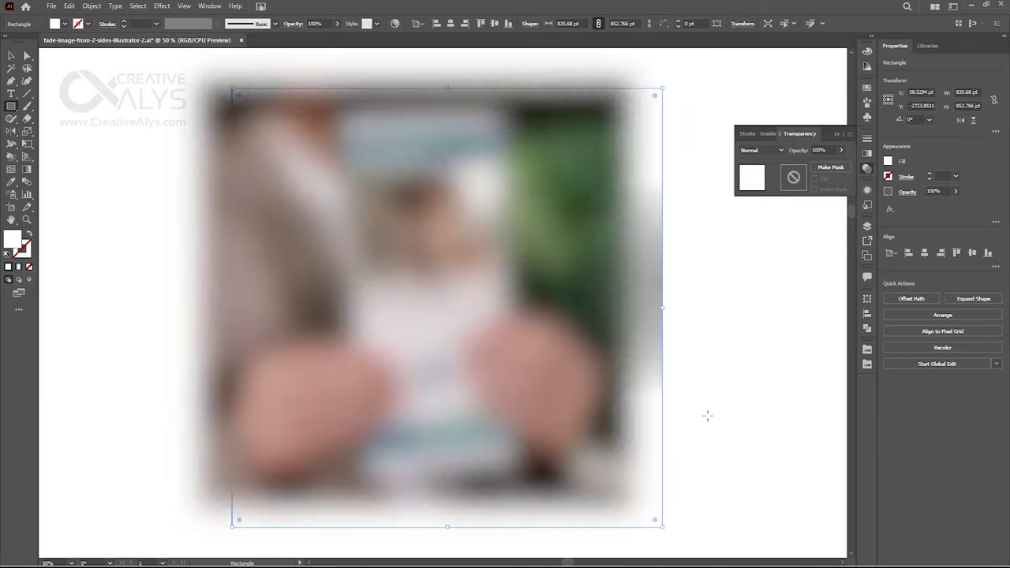
key("i")
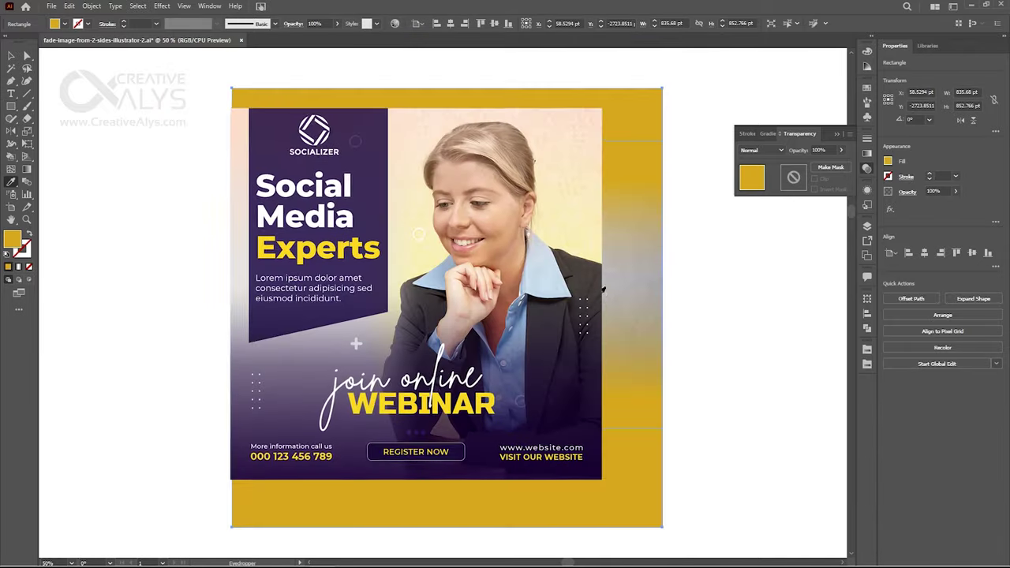
left_click(545, 148)
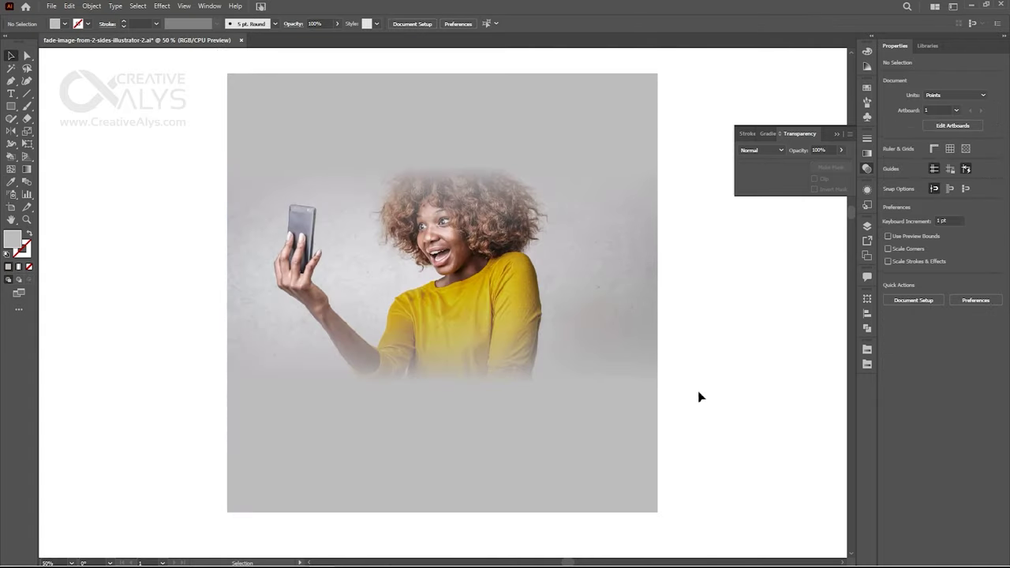
Recolour the background rectangle with the phone's colour using the Eyedropper
left_click(589, 442)
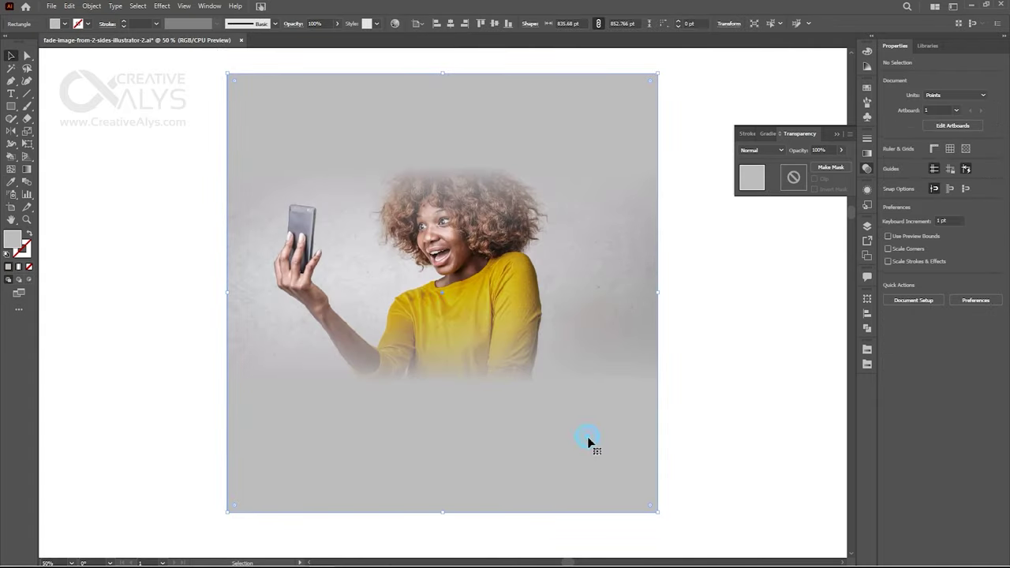
key("i")
left_click(300, 232)
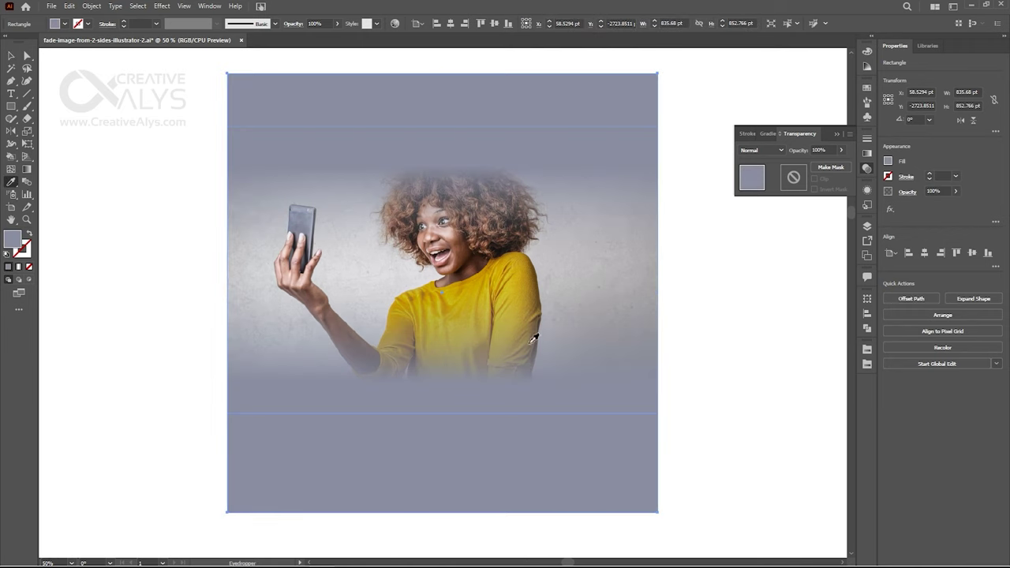
key("v")
left_click(708, 351)
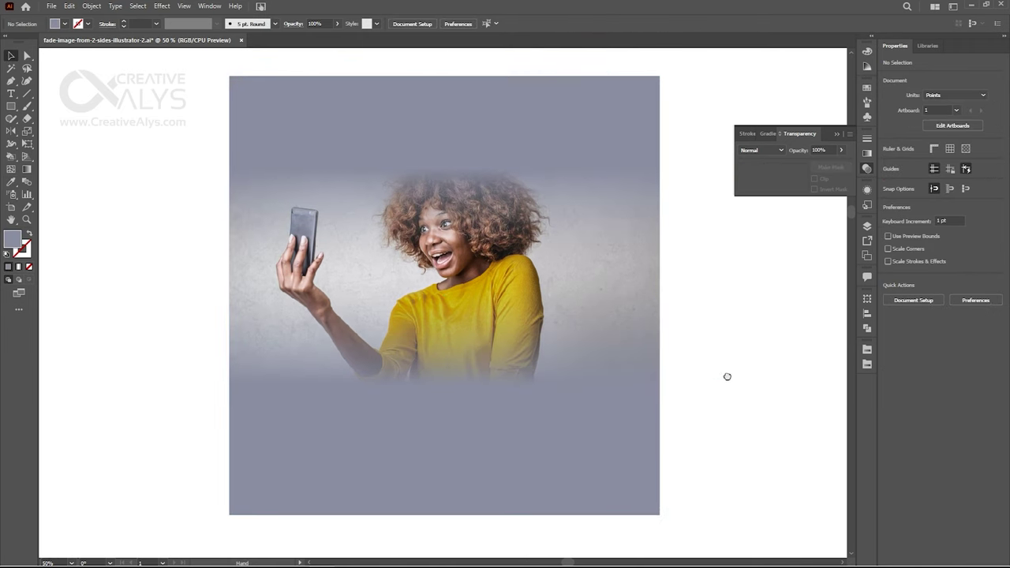
left_click(725, 355)
Select the background rectangle behind the photo and delete it
left_click(506, 304)
left_click_drag(512, 332, 390, 316)
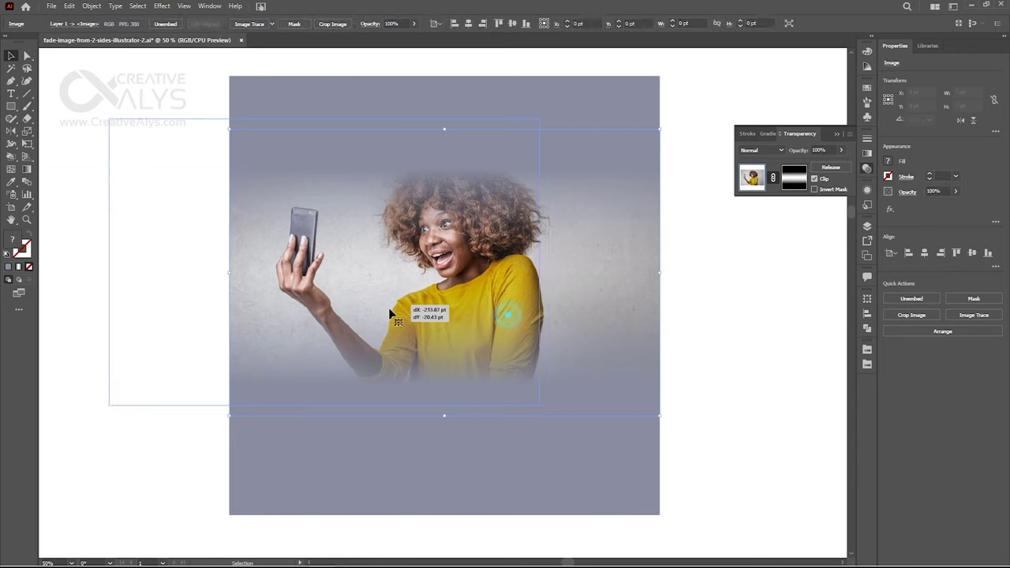
key("ctrl+z")
left_click(739, 388)
left_click(542, 284)
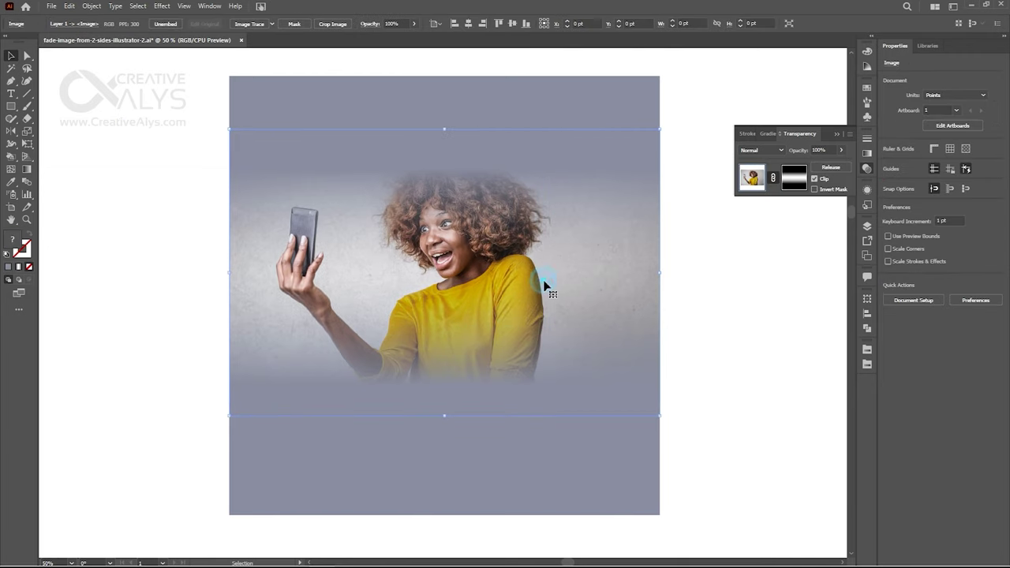
left_click(574, 481)
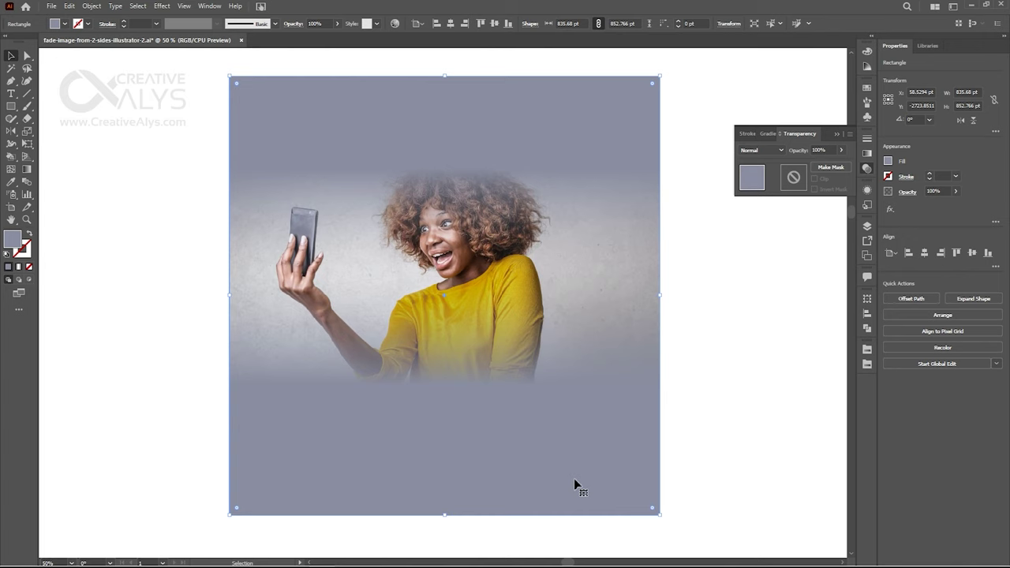
key("Delete")
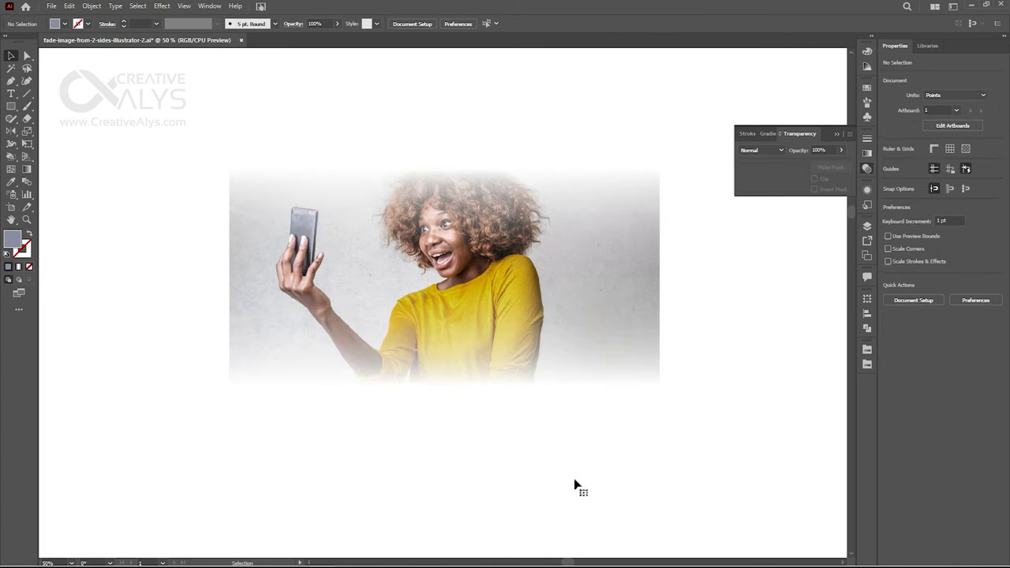
Crop the photo with the crop edges extended to its full 835.92 × 557.28 pt extent
left_click(543, 319)
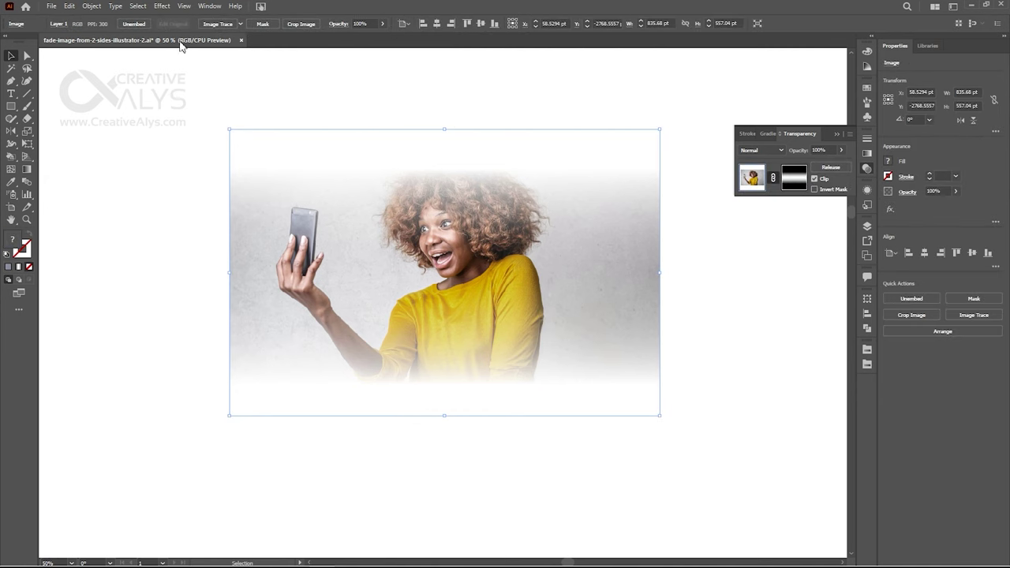
left_click(301, 25)
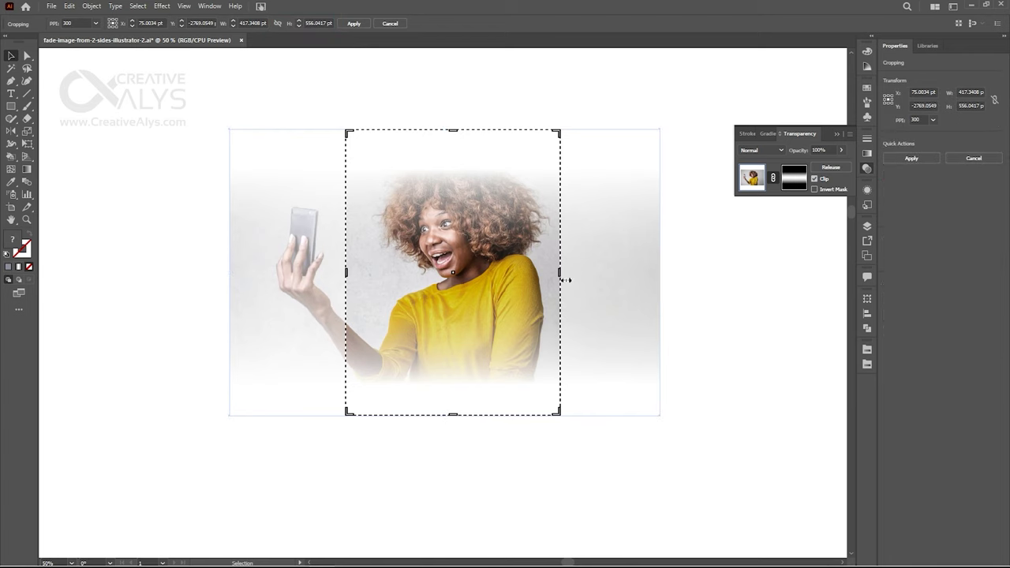
left_click_drag(560, 276, 687, 279)
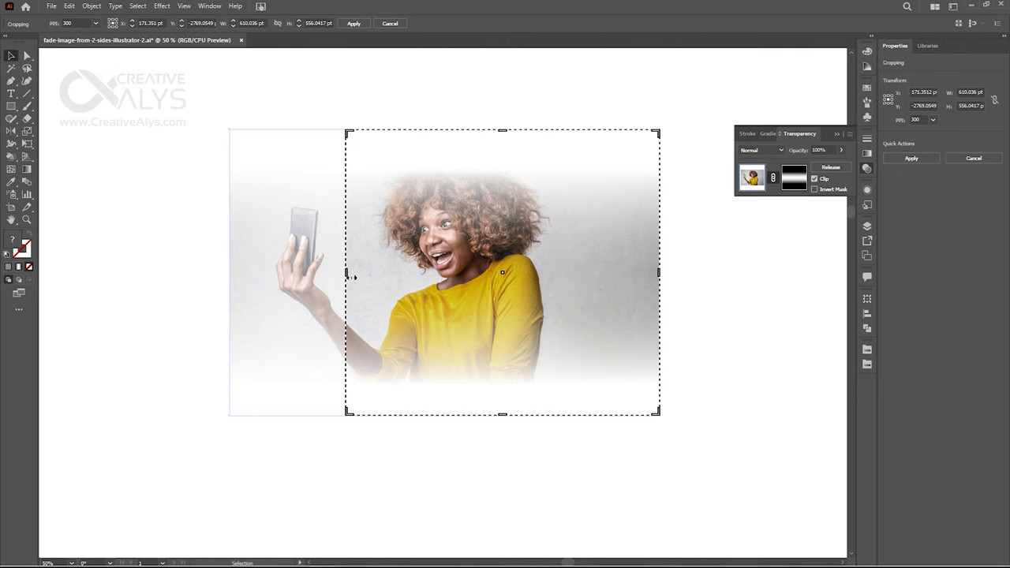
left_click_drag(352, 277, 189, 275)
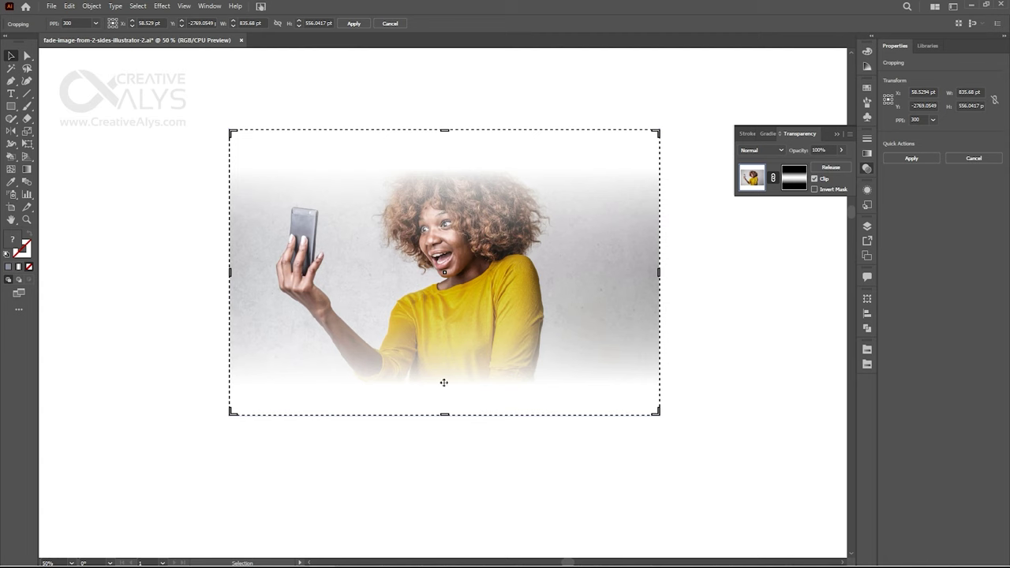
mouse_move(448, 420)
left_mouse_down()
mouse_move(447, 432)
mouse_move(446, 419)
left_mouse_up()
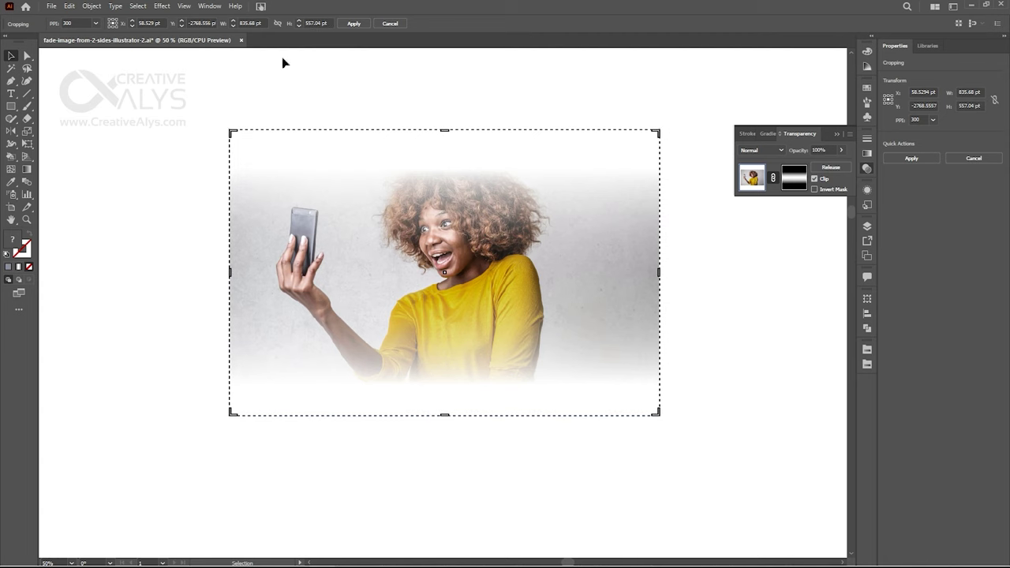
left_click(354, 25)
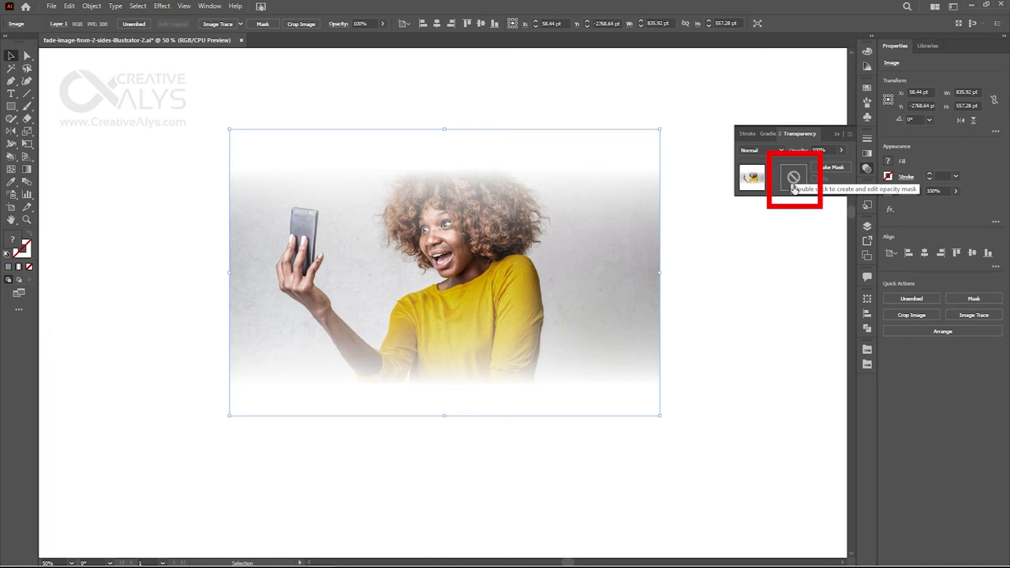
Reselect the cropped photo, apply Make Mask, and enter editing of the new opacity mask
left_click_drag(592, 244, 537, 192)
key("ctrl+z")
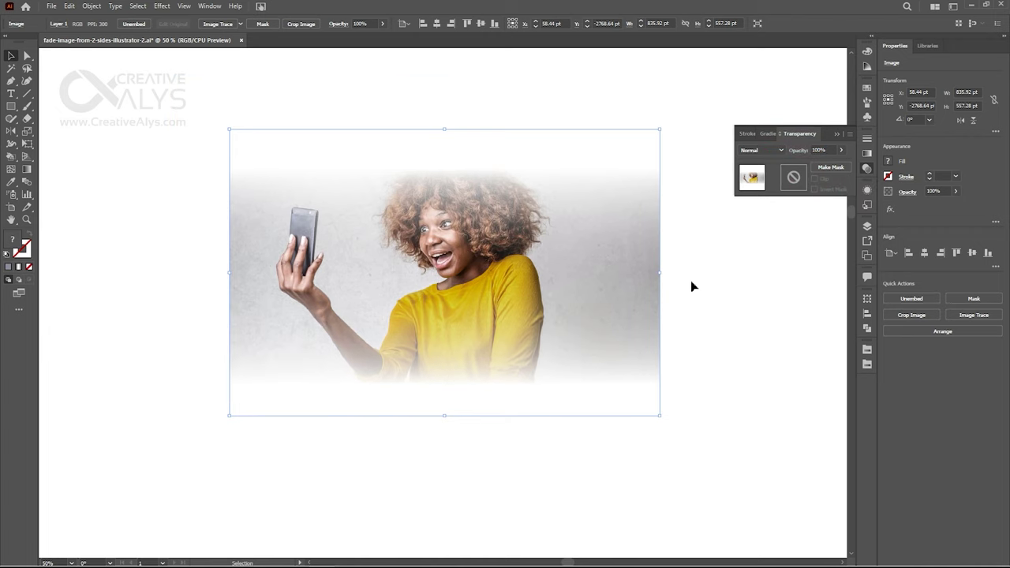
left_click(690, 280)
left_click(579, 277)
left_click(830, 168)
left_click(794, 178)
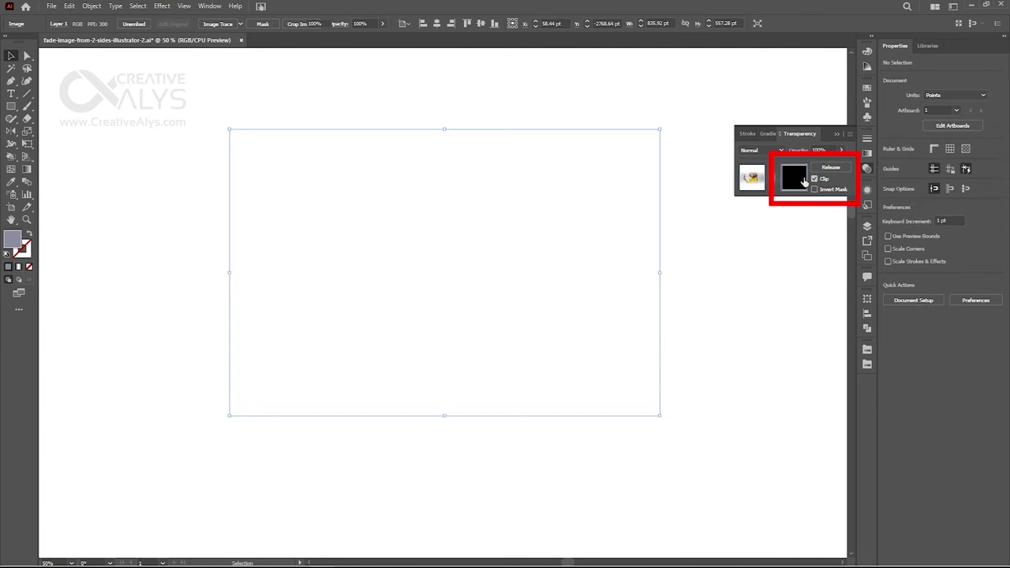
left_click(160, 6)
In Outline view, draw an 854.8 × 577 pt gradient-filled rectangle over the photo inside the mask
left_click(202, 18)
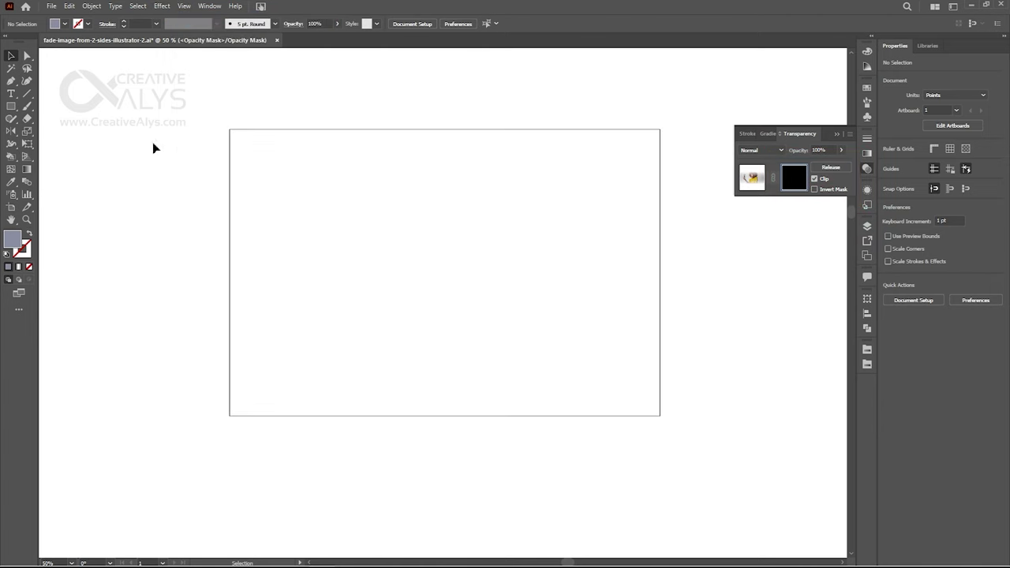
left_click(11, 106)
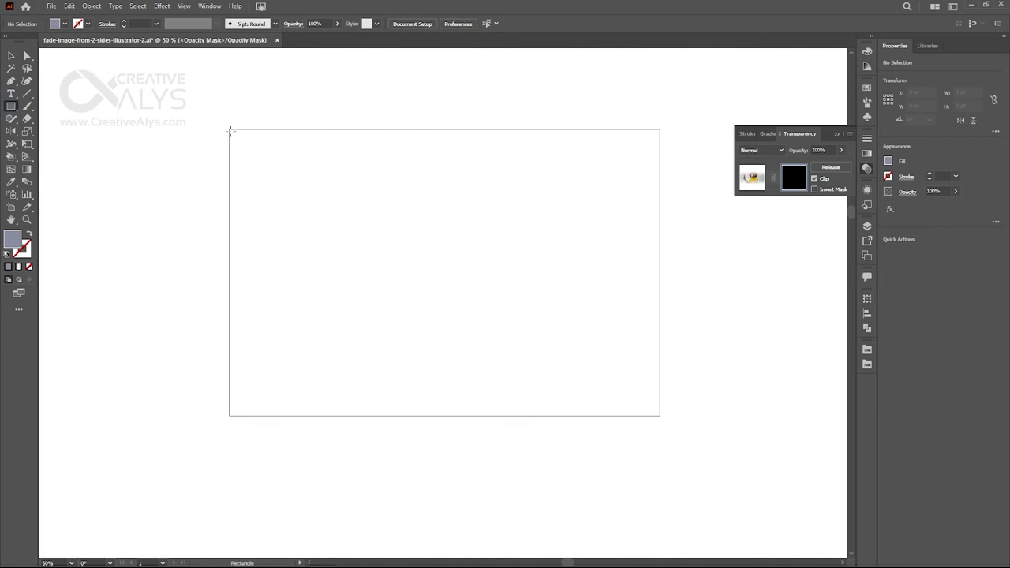
mouse_move(225, 124)
left_mouse_down()
mouse_move(683, 428)
mouse_move(667, 420)
left_mouse_up()
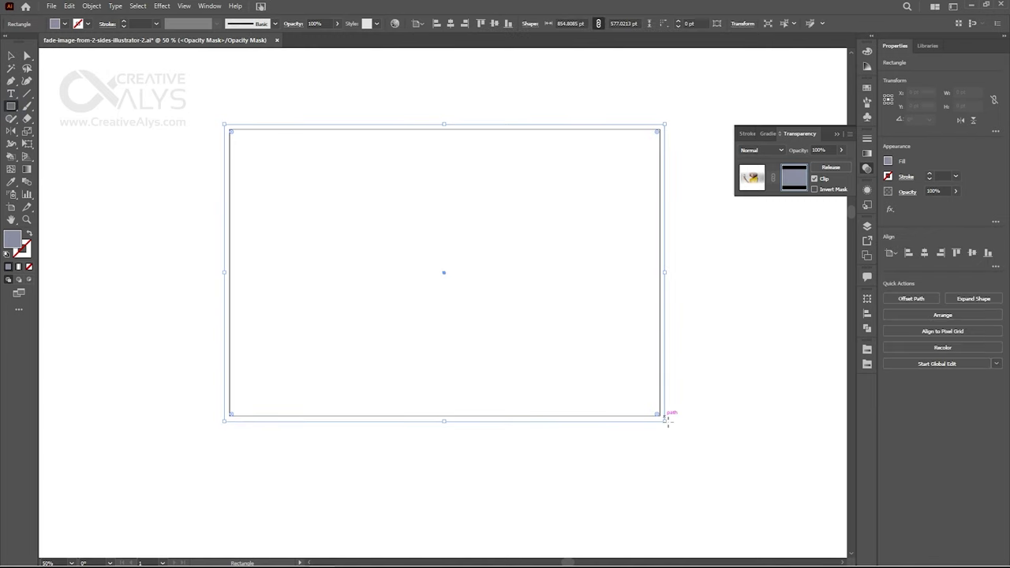
left_click(761, 133)
key("period")
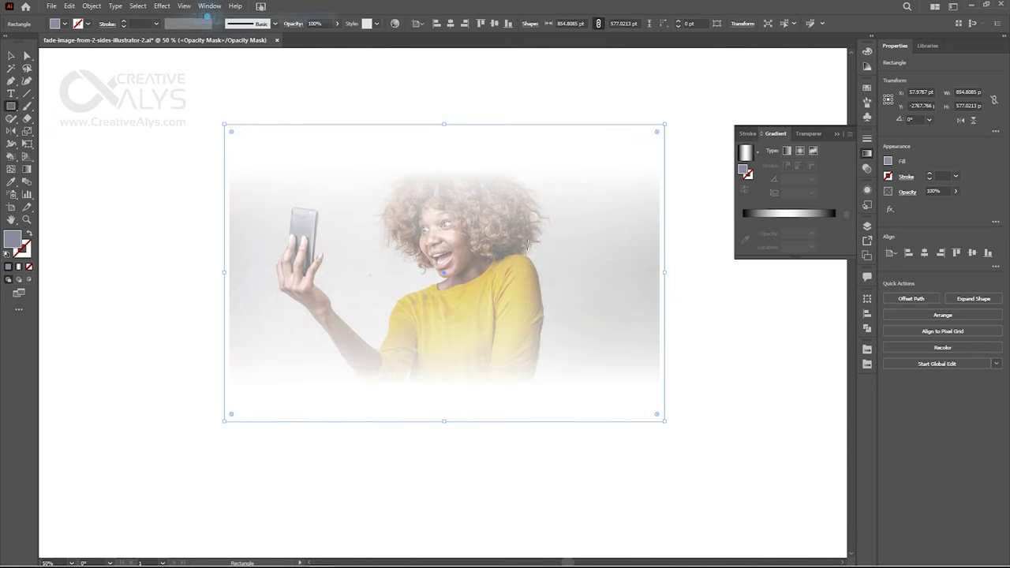
Apply the default gradient to the mask rectangle and drag it horizontally across the photo
left_click(745, 152)
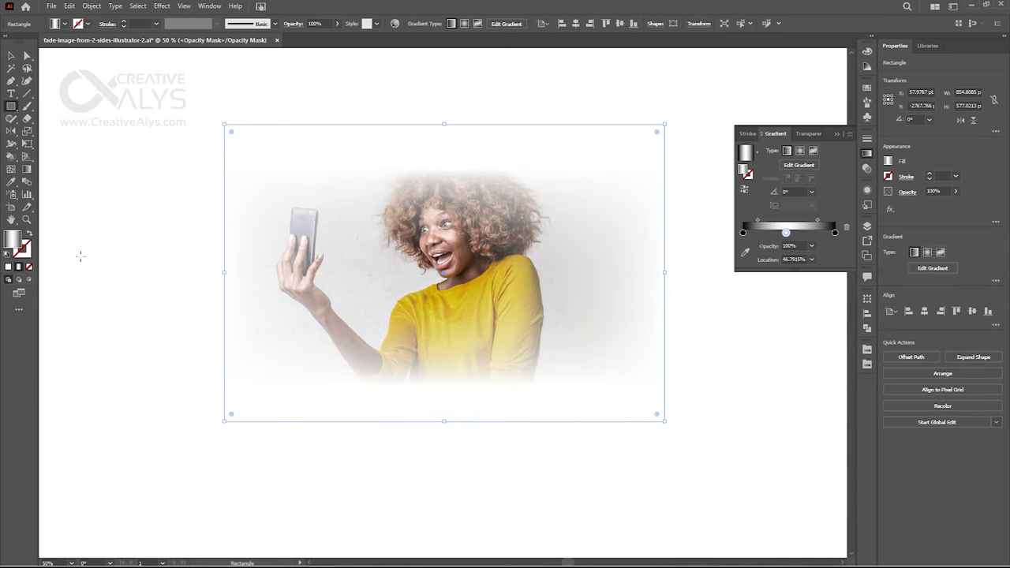
left_click(27, 169)
left_click_drag(284, 272, 579, 272)
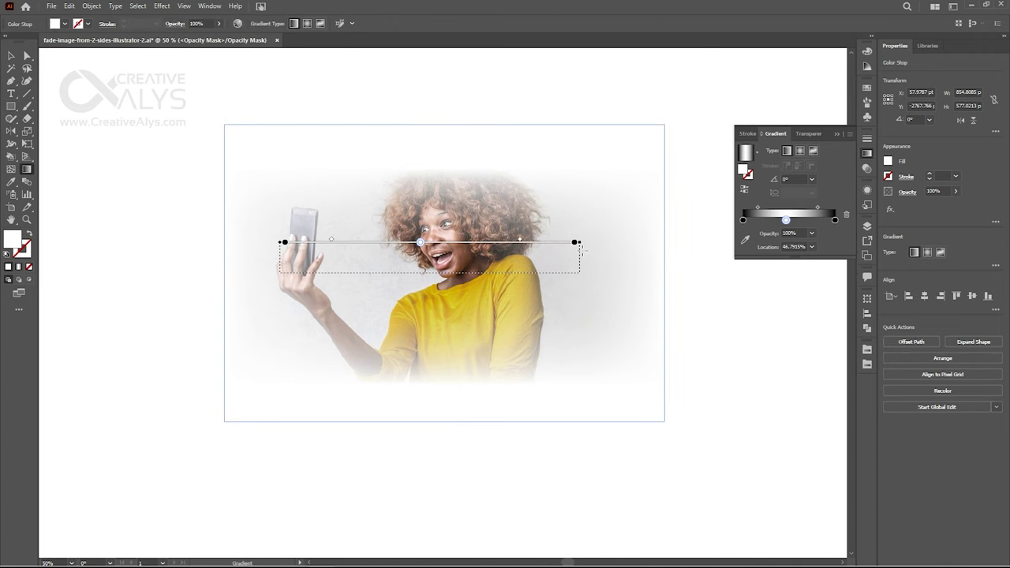
left_click_drag(583, 234, 293, 232)
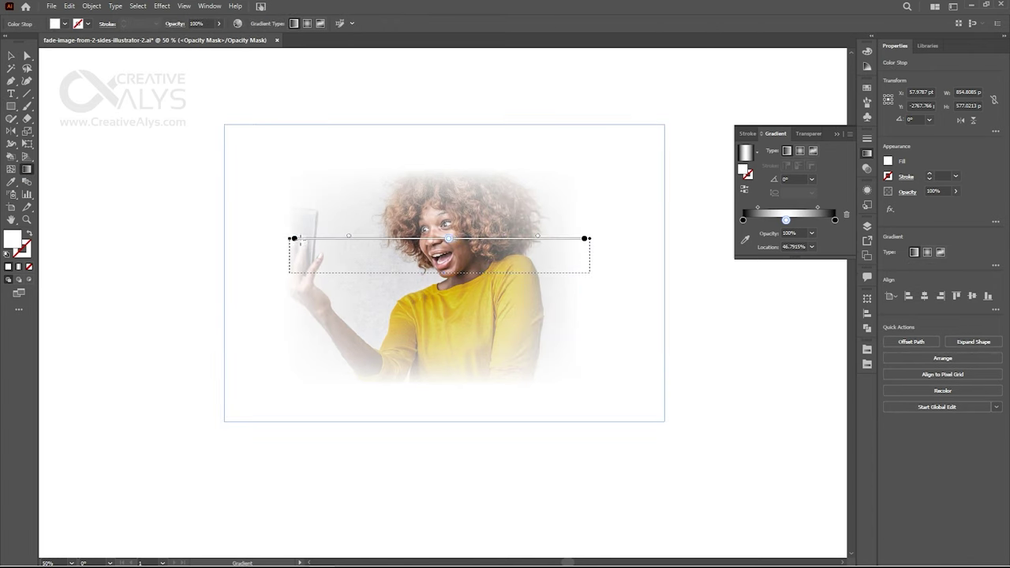
mouse_move(426, 232)
left_mouse_down()
mouse_move(282, 232)
mouse_move(586, 232)
left_mouse_up()
left_click_drag(277, 270, 587, 271)
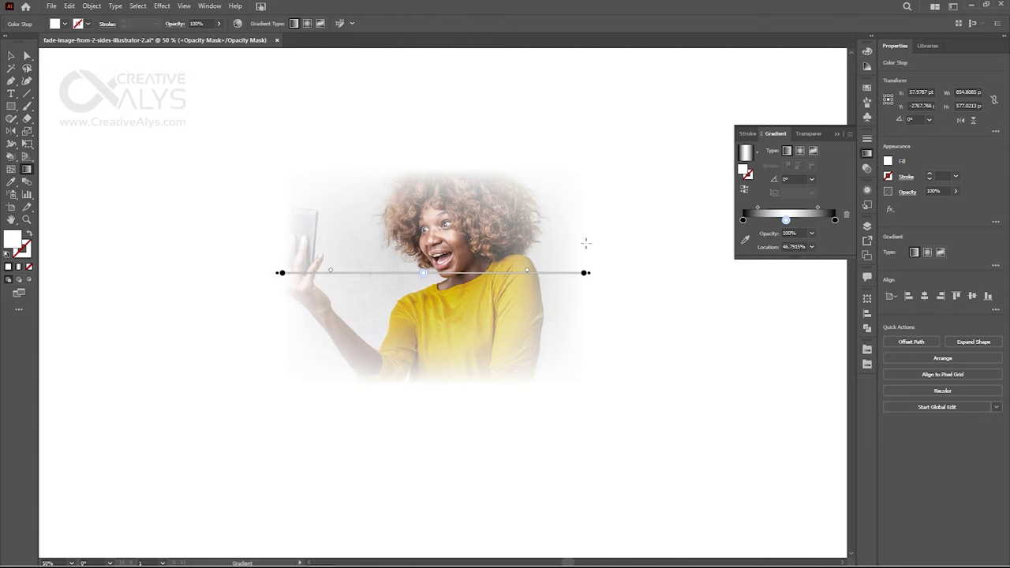
left_click_drag(290, 233, 597, 232)
left_click_drag(598, 273, 289, 272)
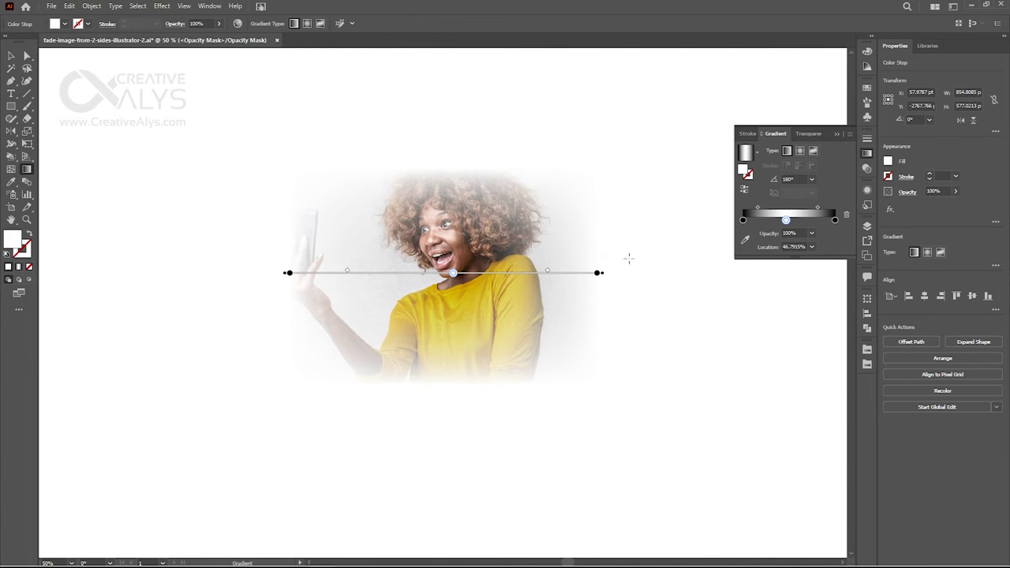
Rework the gradient stops so the mask runs at 0°, fading the photo's right side, then exit mask editing
left_click_drag(742, 219, 785, 265)
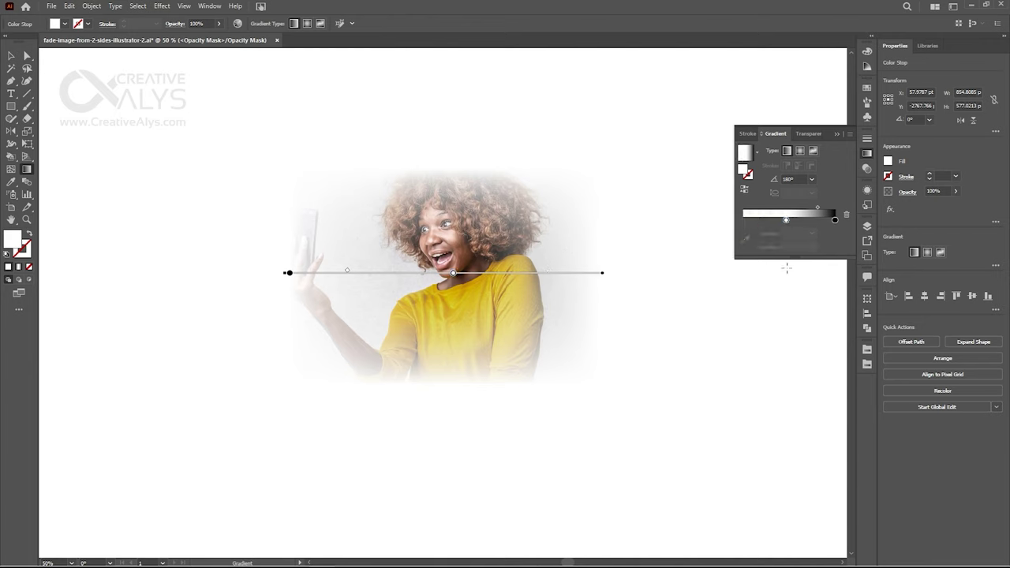
left_click_drag(786, 220, 742, 220)
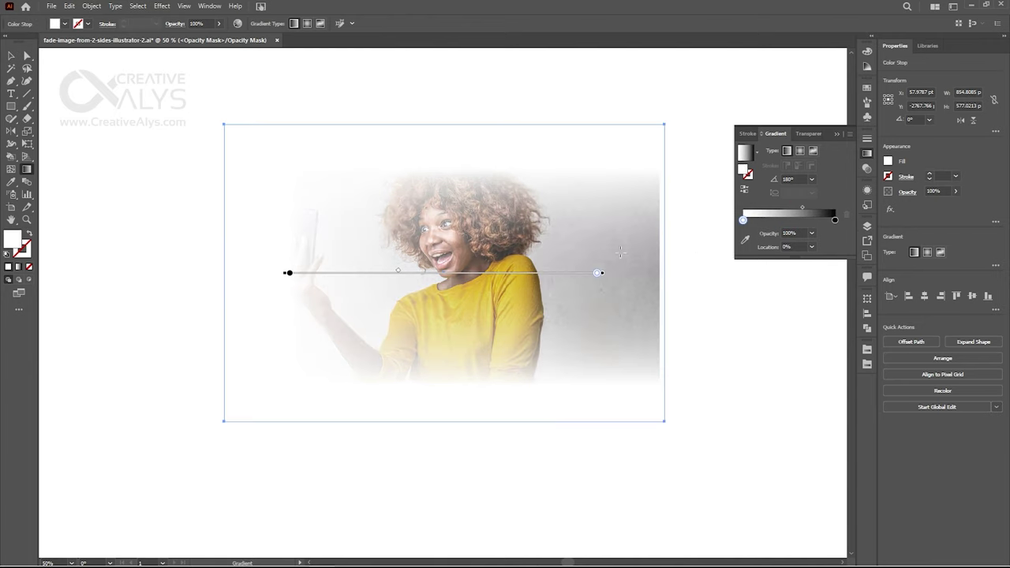
left_click_drag(347, 273, 604, 272)
mouse_move(535, 182)
left_mouse_down()
mouse_move(404, 300)
mouse_move(390, 326)
left_mouse_up()
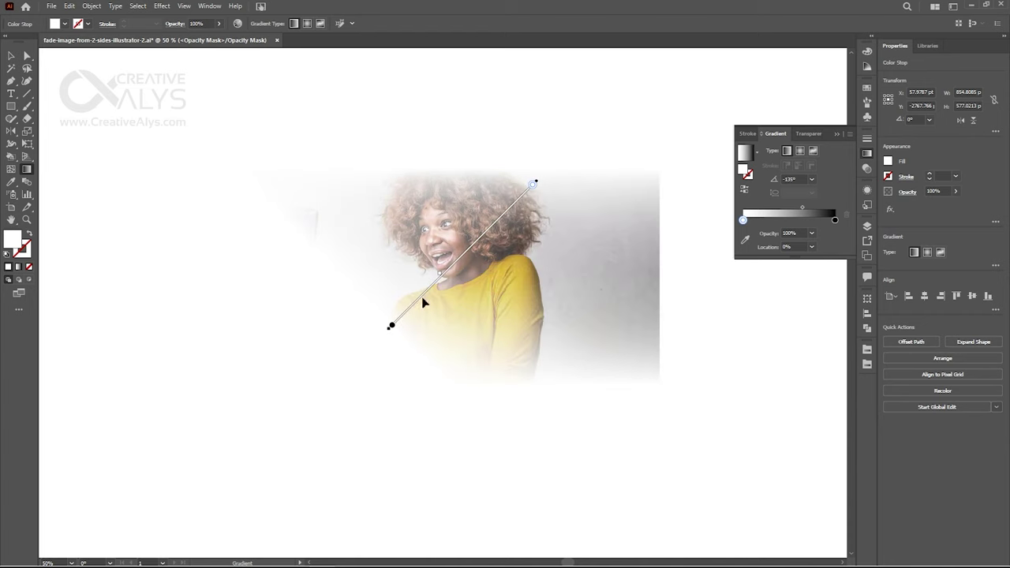
left_click_drag(522, 272, 292, 272)
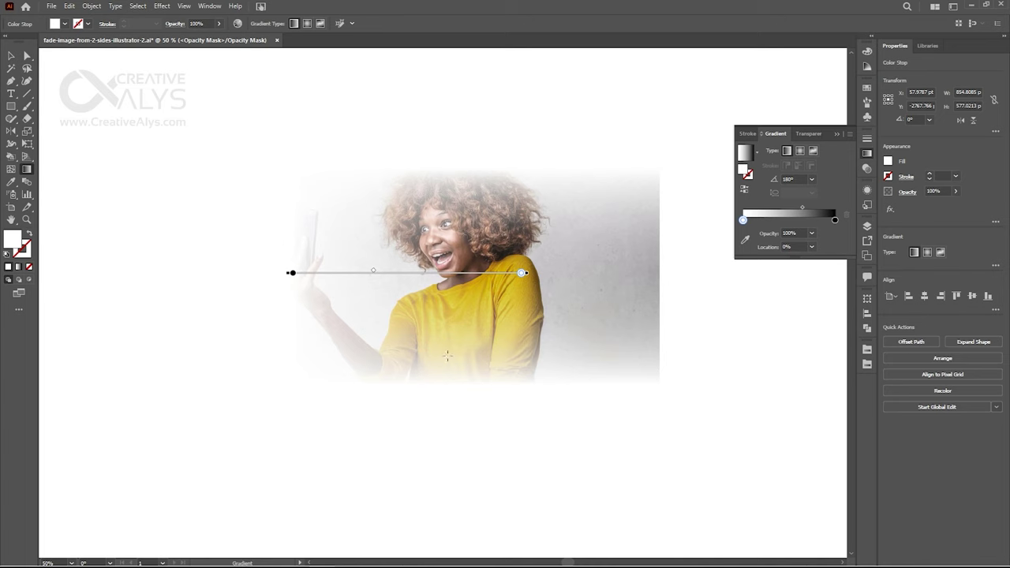
left_click_drag(447, 357, 444, 219)
mouse_move(603, 273)
left_mouse_down()
mouse_move(368, 272)
mouse_move(588, 272)
left_mouse_up()
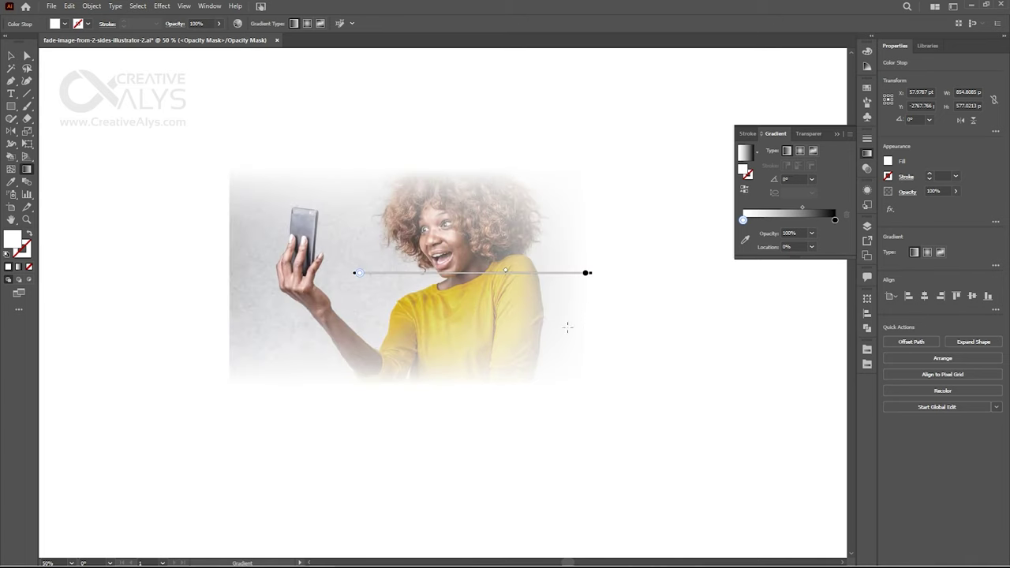
left_click(806, 133)
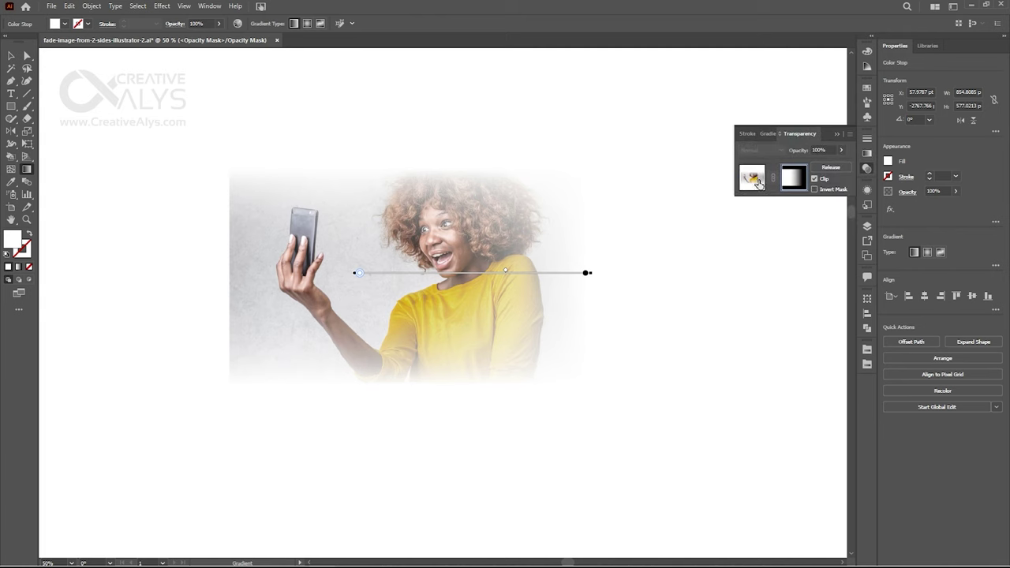
left_click(753, 178)
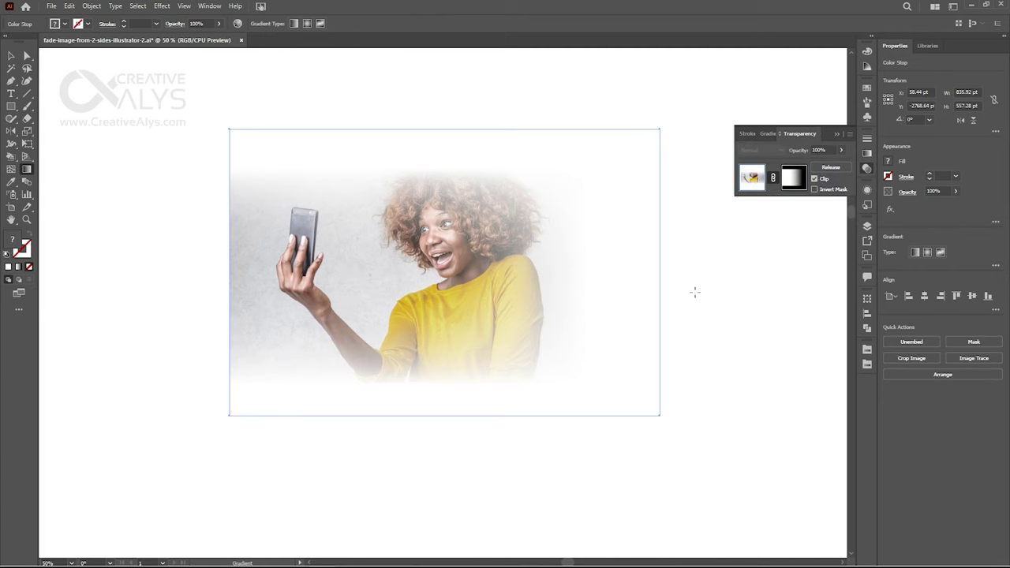
Undo the recent mask gradient edits four times to restore the top-and-bottom fade
key("v")
left_click(734, 297)
left_click_drag(396, 291, 633, 363)
left_click(670, 354)
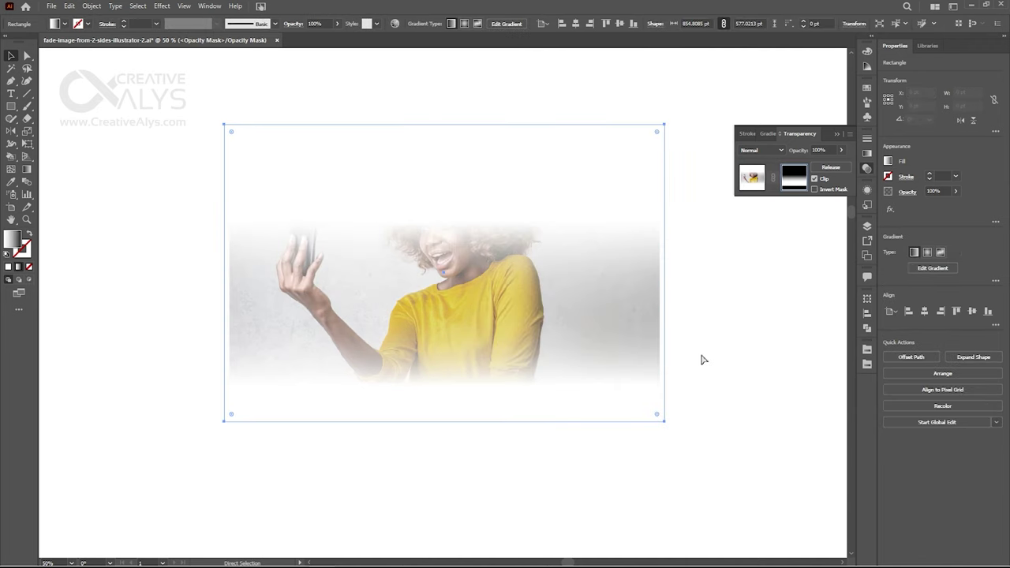
key("ctrl+z")
key("ctrl+z")
key("ctrl+z")
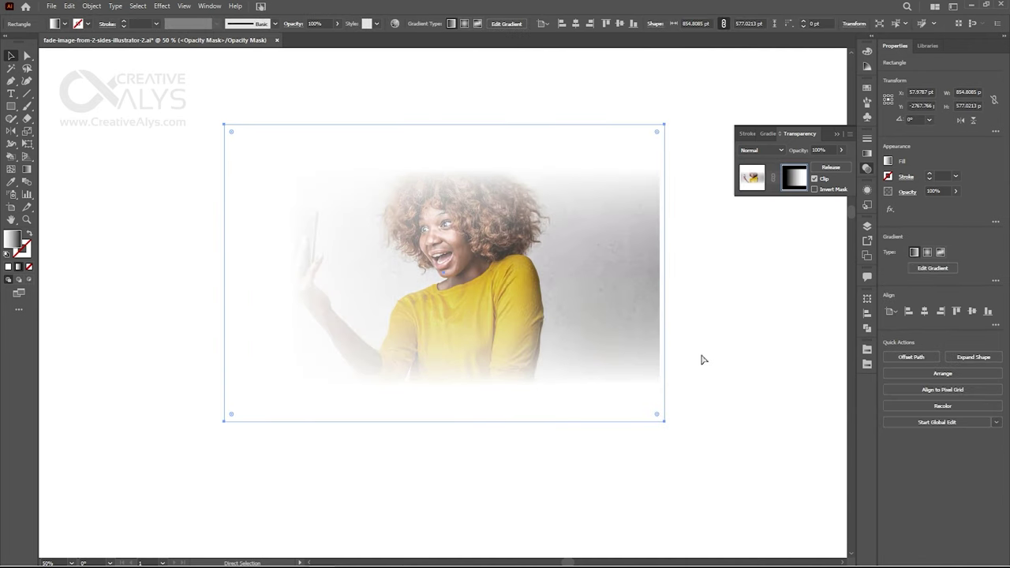
key("ctrl+z")
key("ctrl+z")
key("ctrl+z")
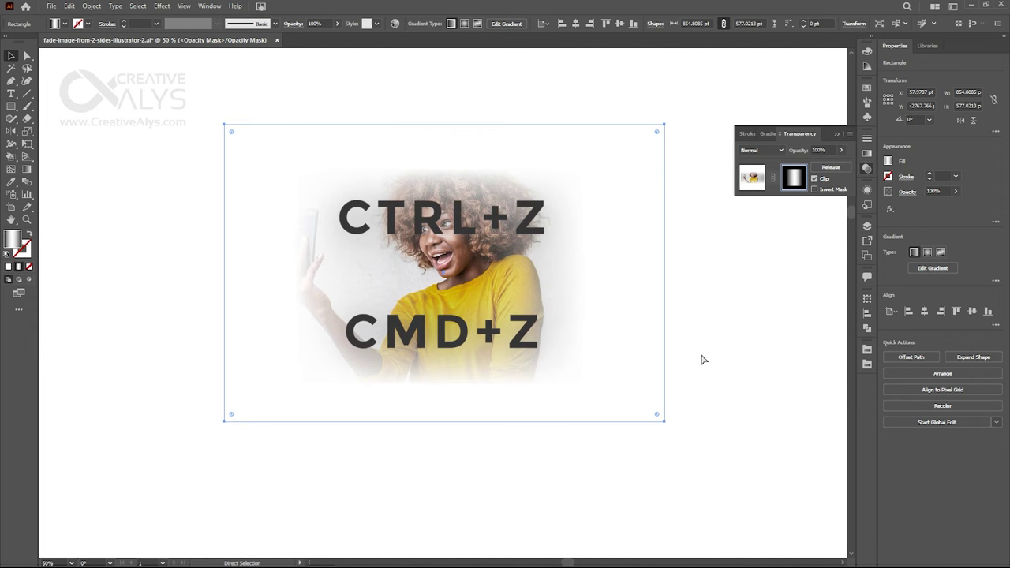
key("ctrl+z")
key("ctrl+z")
key("ctrl+z")
key("ctrl+z")
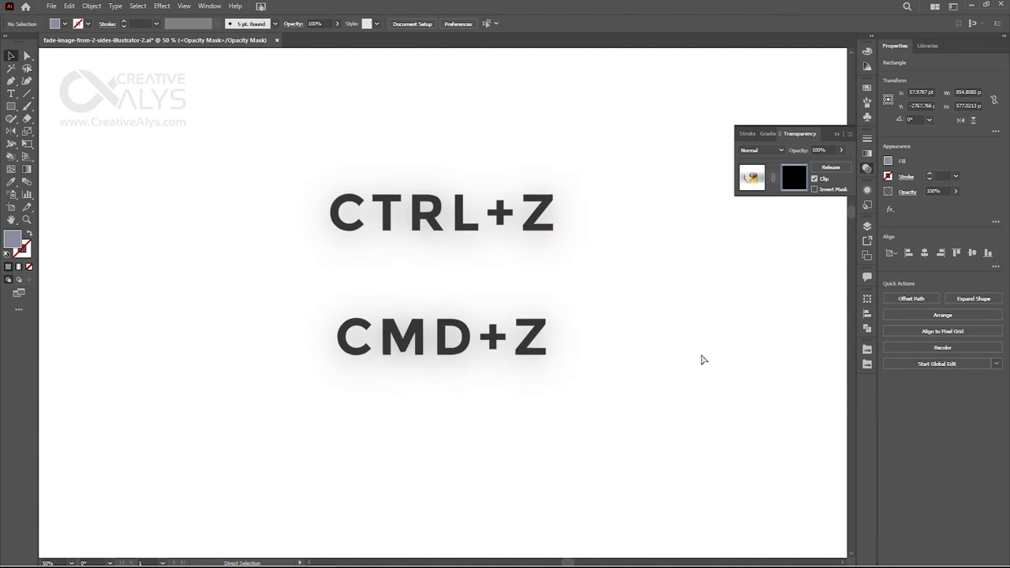
key("ctrl+z")
key("ctrl+z")
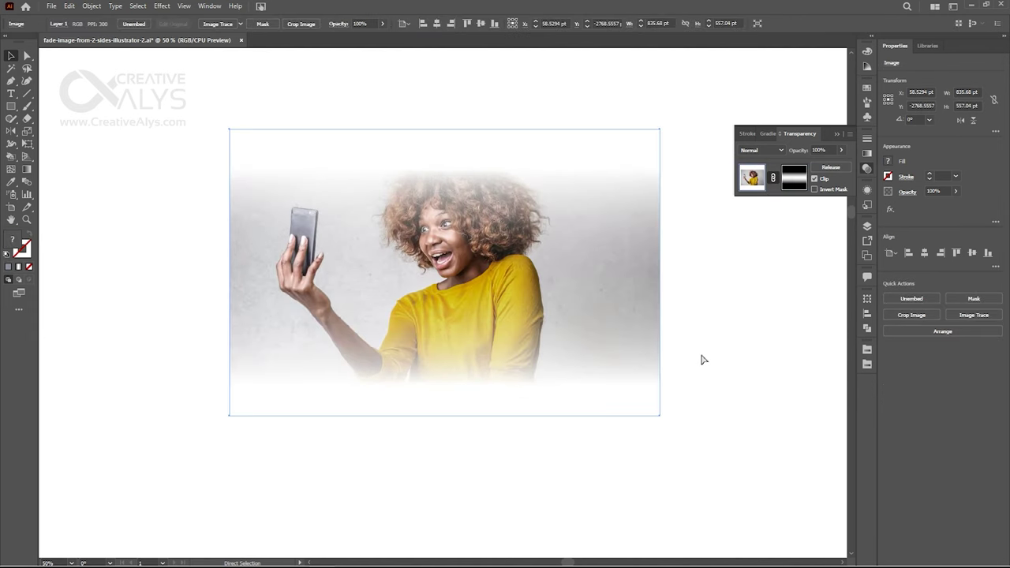
left_click(705, 350)
Release the photo's opacity mask and delete the leftover gradient rectangle
left_click(560, 298)
left_click(832, 168)
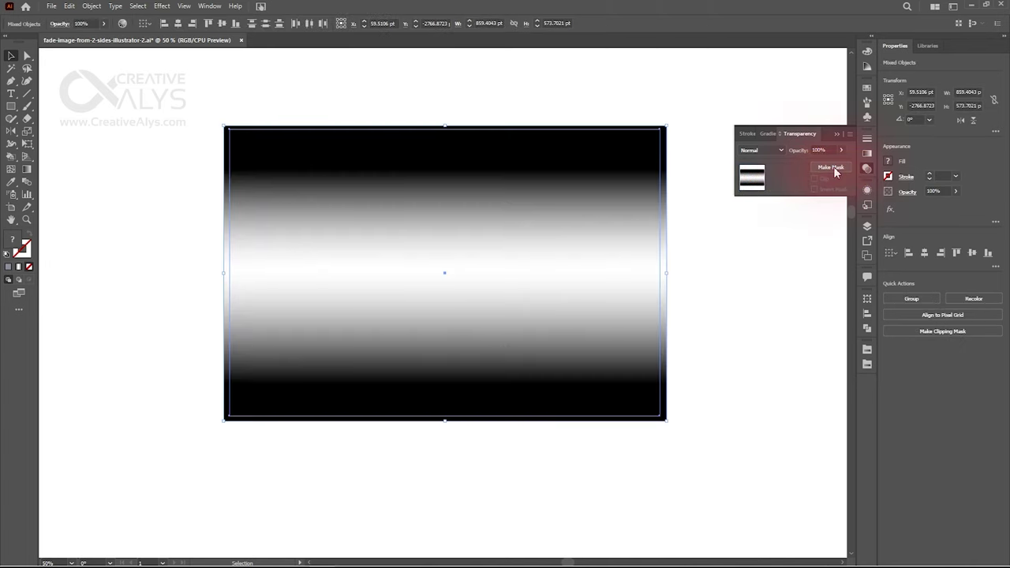
left_click(757, 275)
left_click(608, 267)
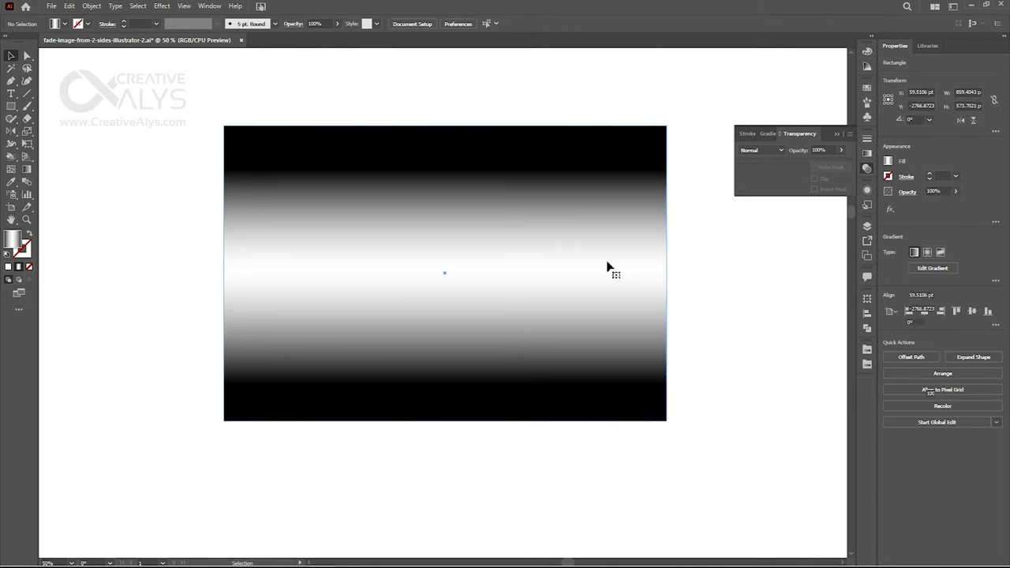
key("Delete")
left_click(615, 269)
left_click(702, 312)
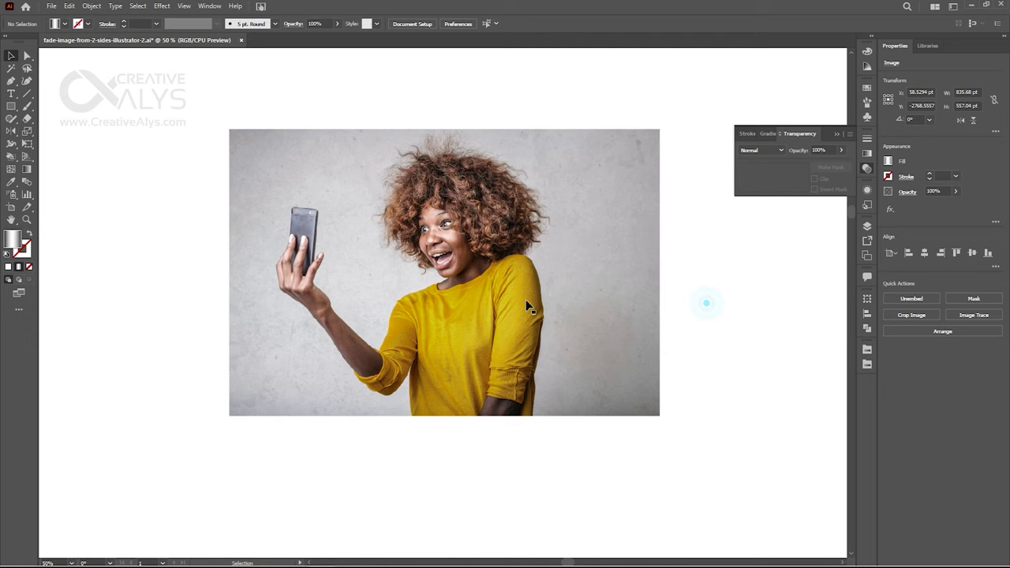
left_click(507, 342)
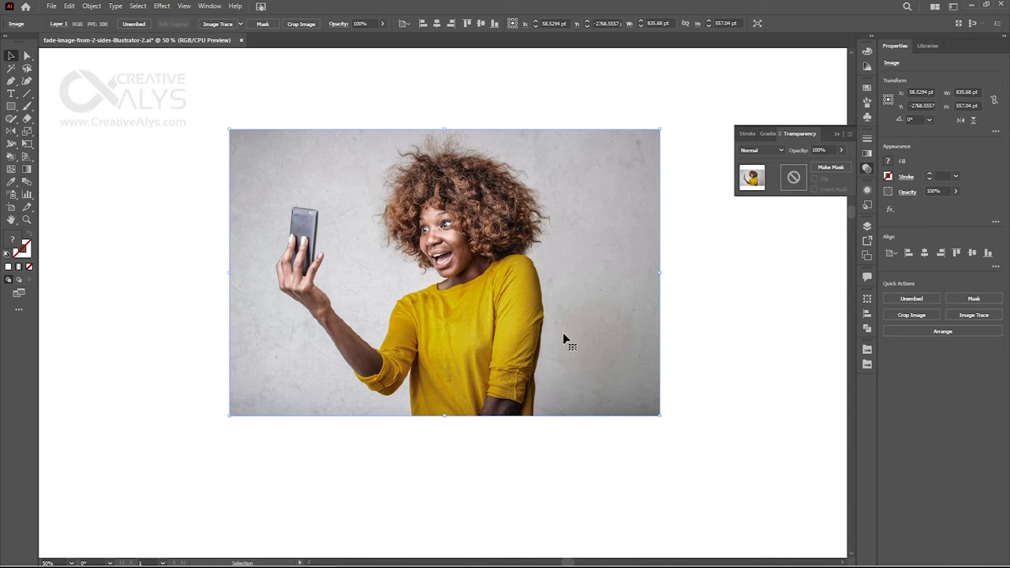
Make a new opacity mask on the photo, edit it, and switch to Outline view
left_click(835, 169)
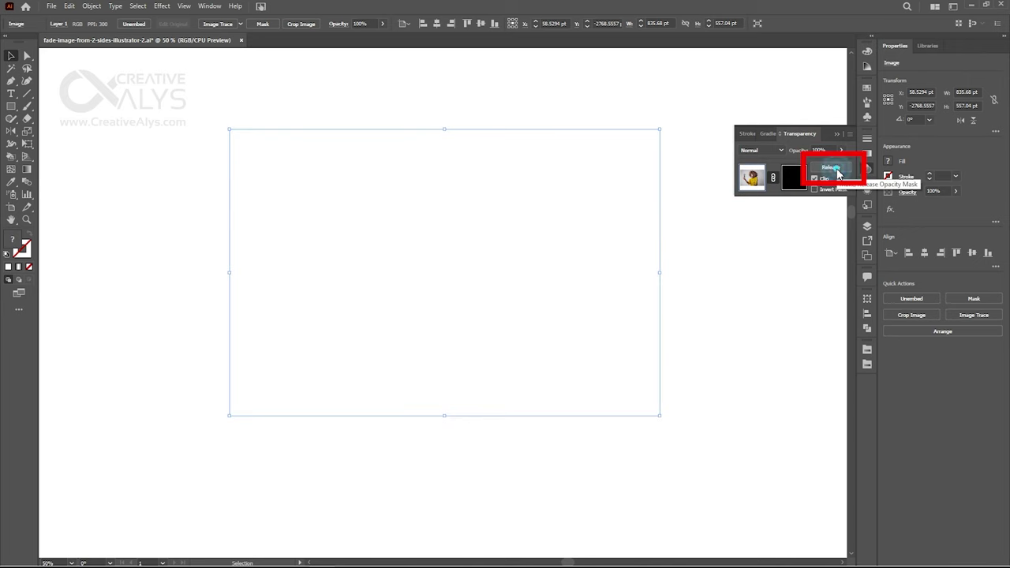
left_click(794, 178)
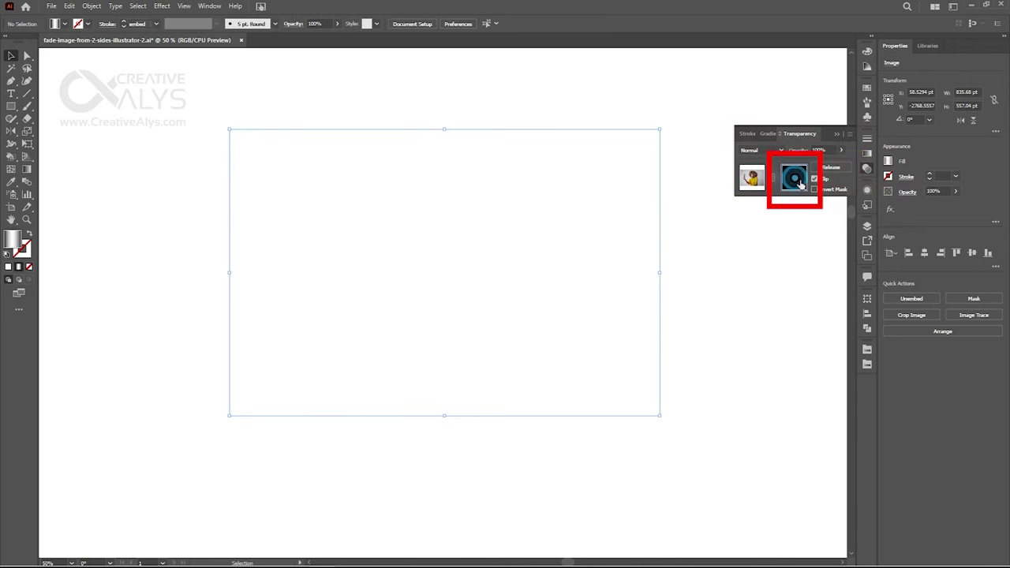
left_click(719, 264)
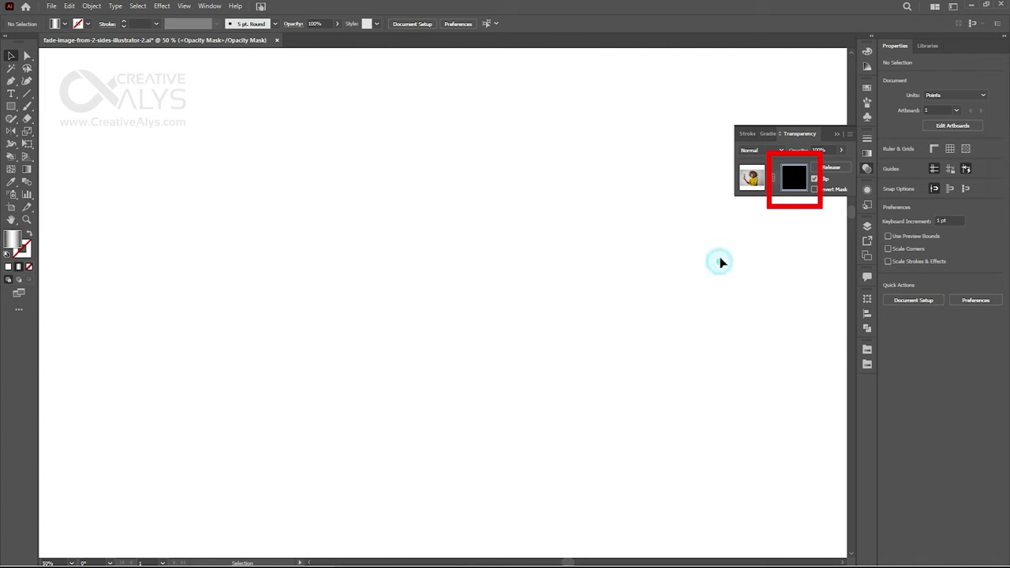
left_click(183, 6)
left_click(197, 19)
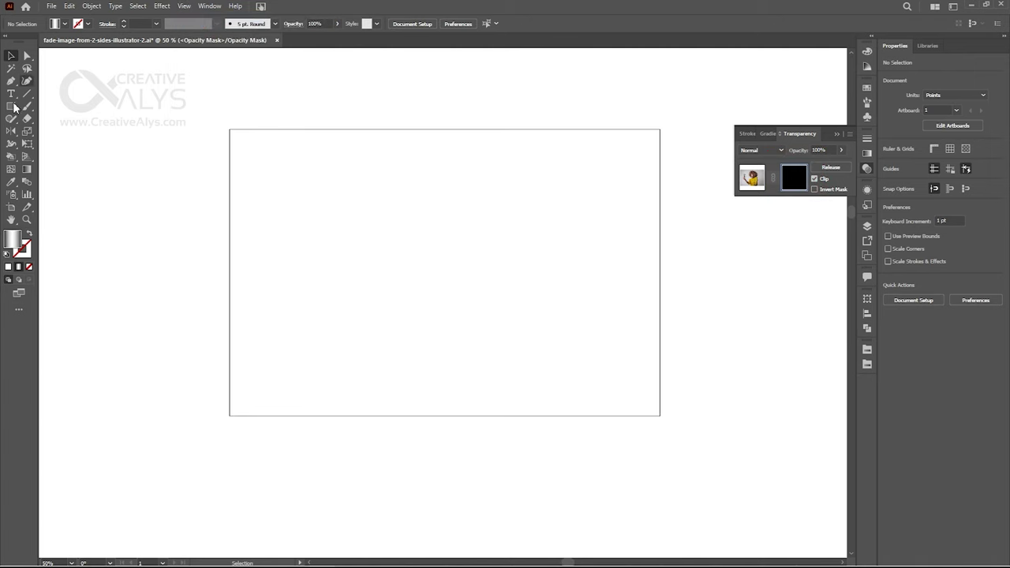
Draw a mask rectangle covering the whole photo and give it a -90° gradient fill
left_click(11, 107)
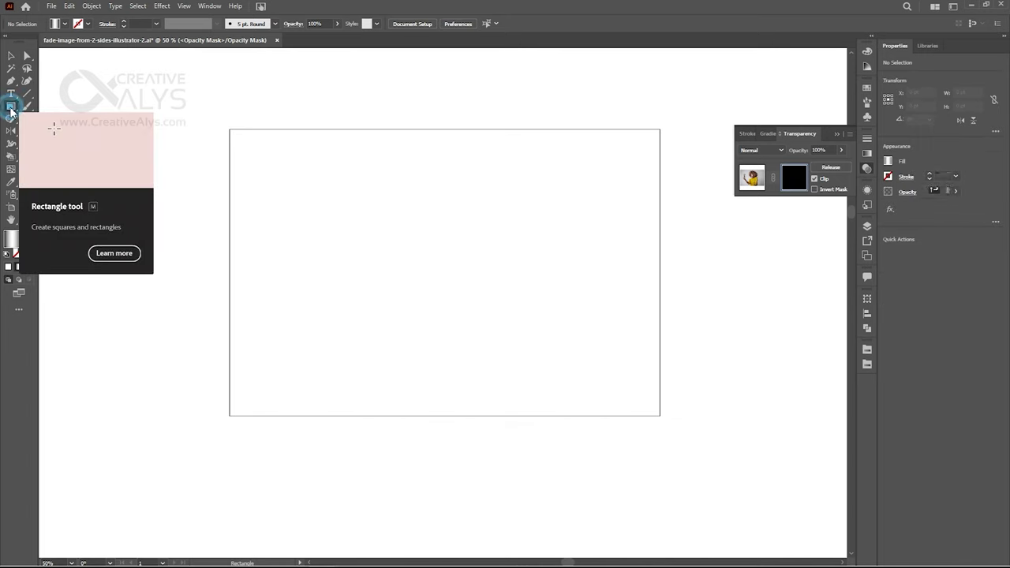
left_click_drag(224, 126, 671, 425)
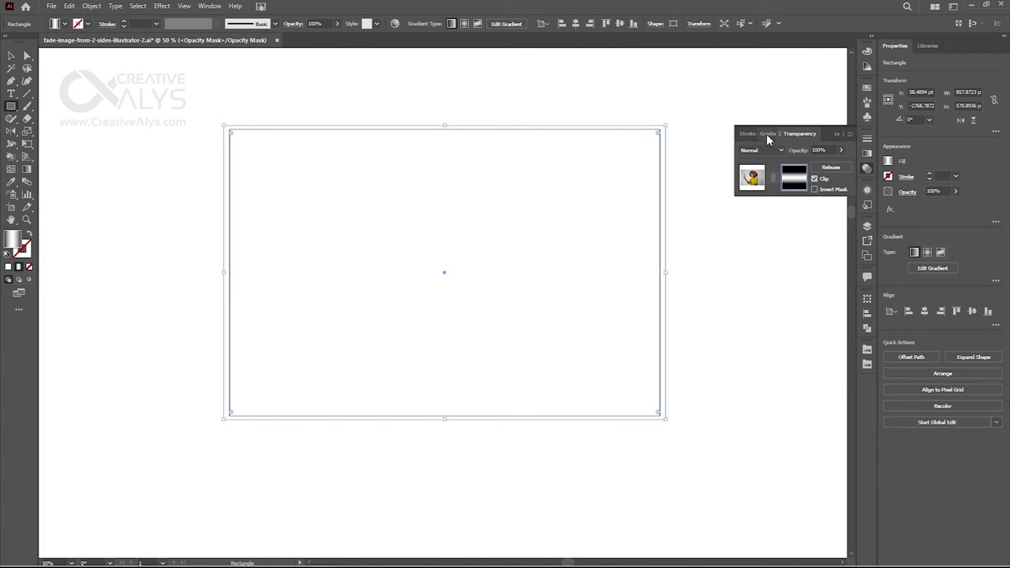
left_click(765, 134)
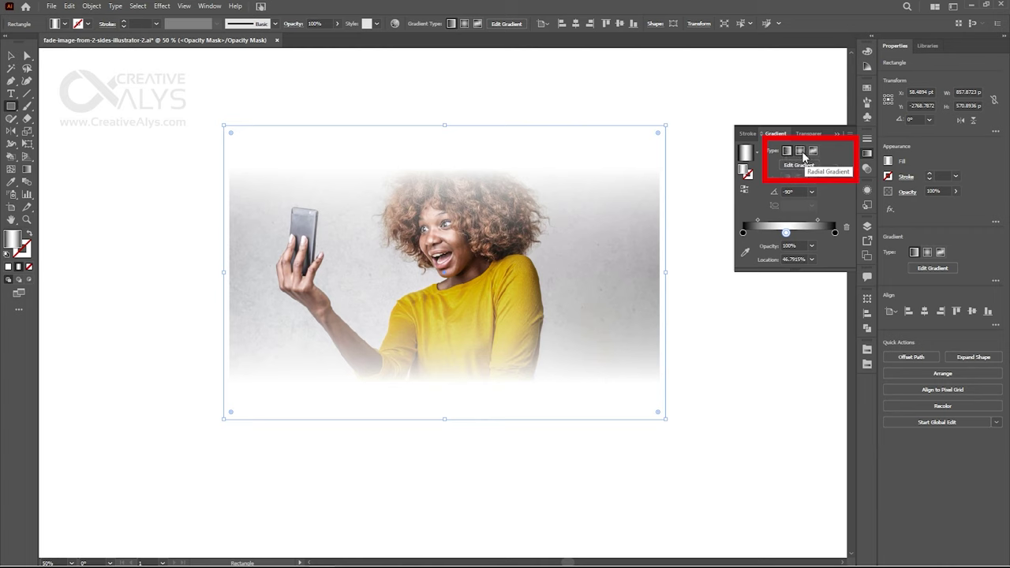
Make the mask gradient radial, delete the left stop, and move the remaining stop to 0%
left_click(800, 151)
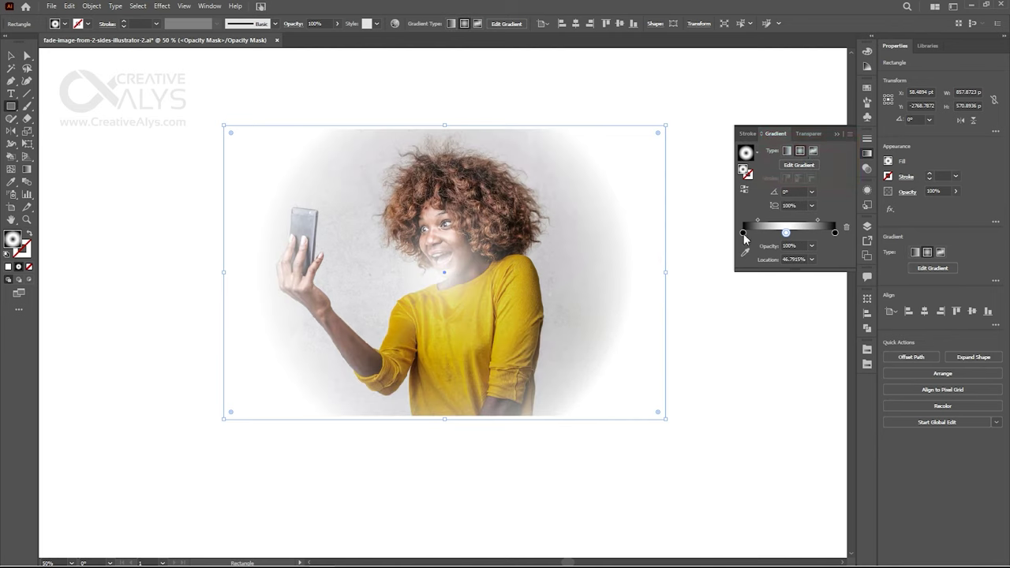
left_click_drag(742, 232, 743, 307)
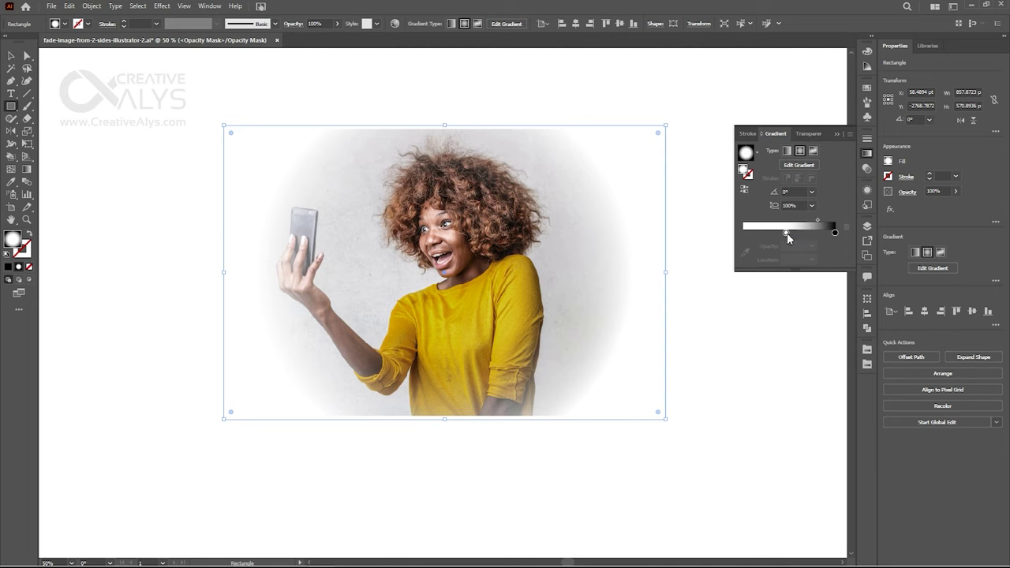
left_click_drag(786, 232, 742, 233)
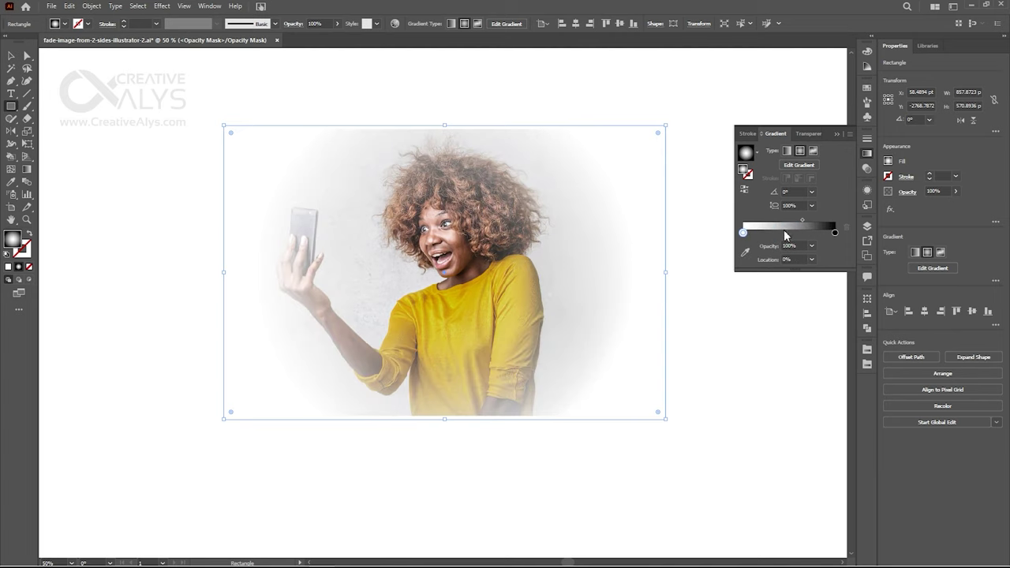
mouse_move(802, 220)
left_mouse_down()
mouse_move(783, 219)
mouse_move(800, 221)
left_mouse_up()
With the Gradient tool, shrink the radial fade over the woman and phone, midpoint about 76.6%
key("g")
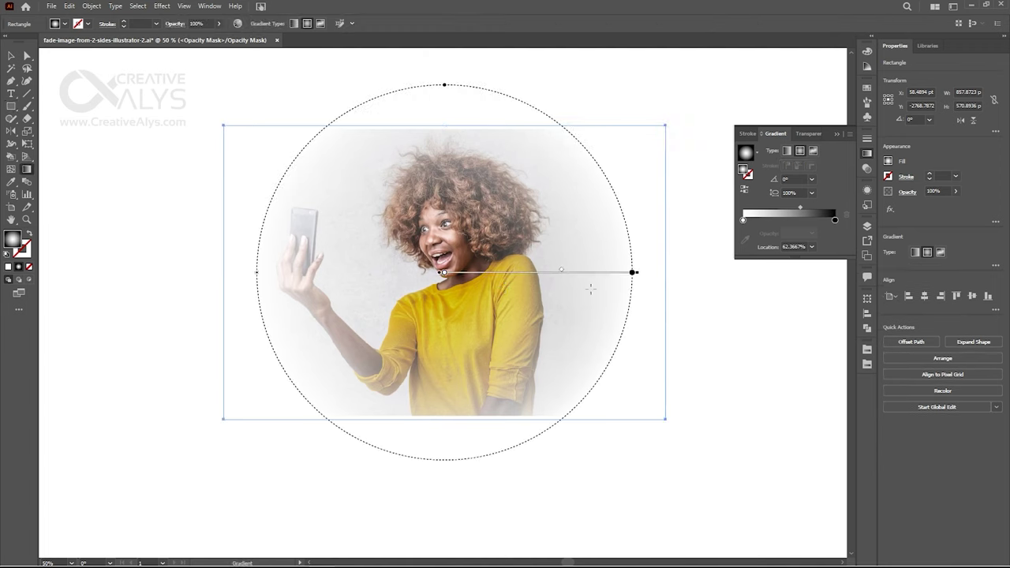
left_click_drag(640, 276, 590, 275)
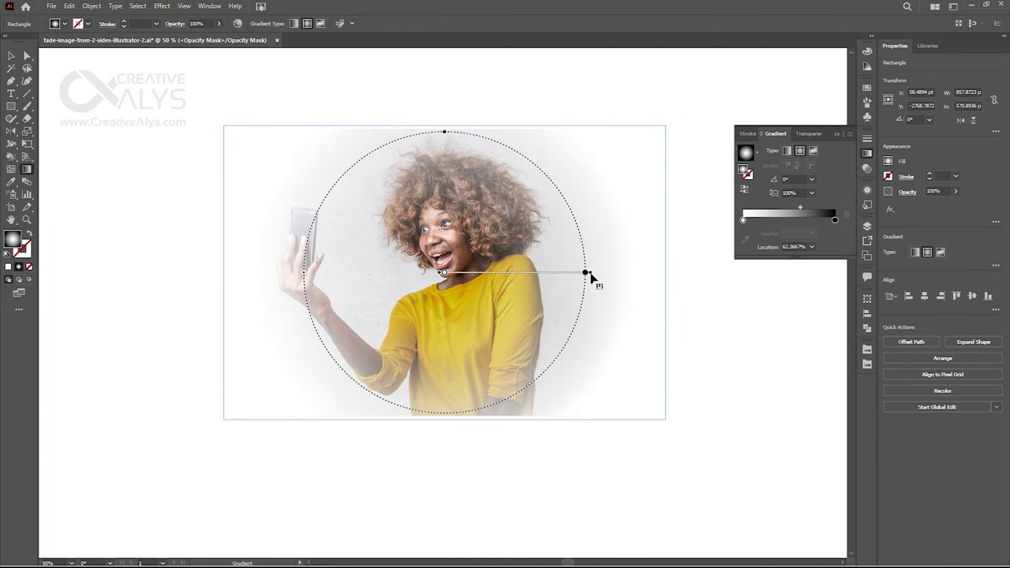
left_click_drag(469, 272, 426, 276)
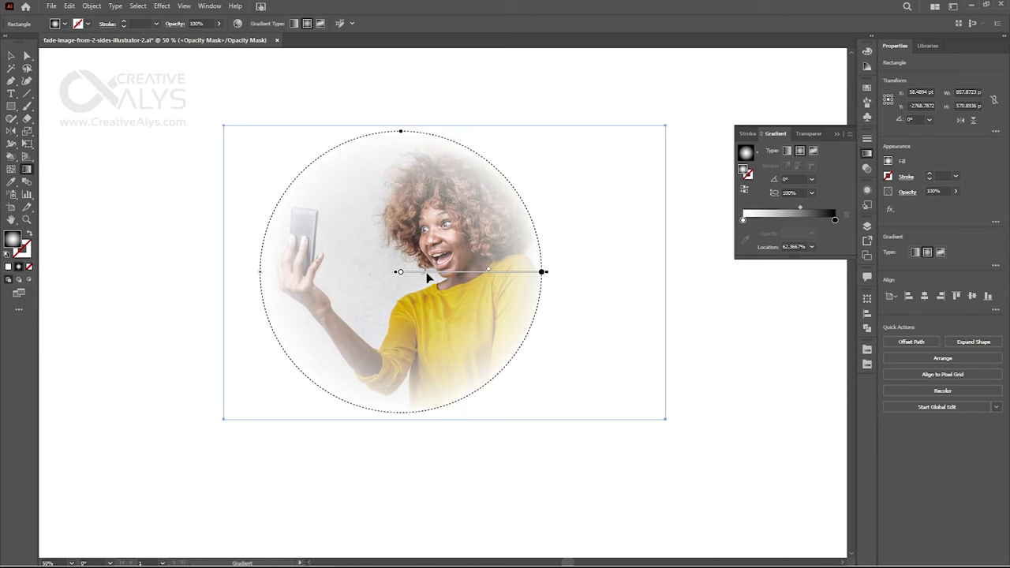
left_click_drag(427, 277, 429, 278)
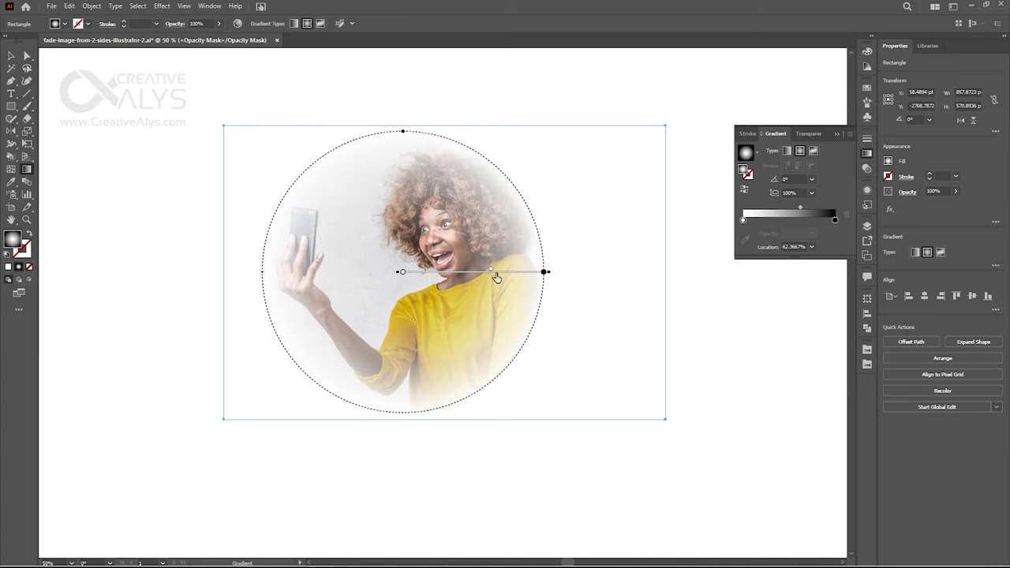
left_click_drag(496, 276, 517, 277)
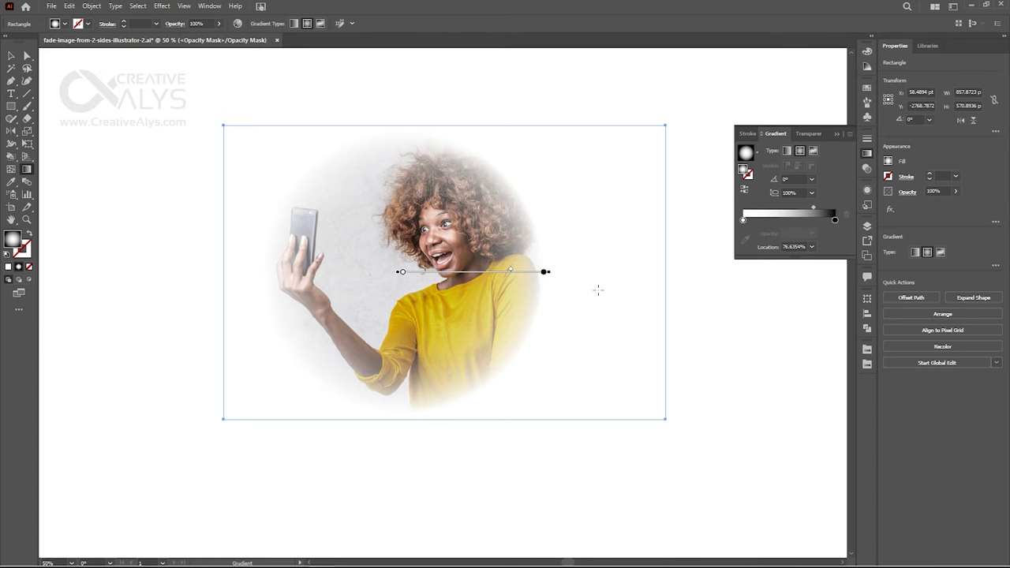
Close the Gradient panel, exit opacity mask editing, and deselect the photo
left_click(866, 154)
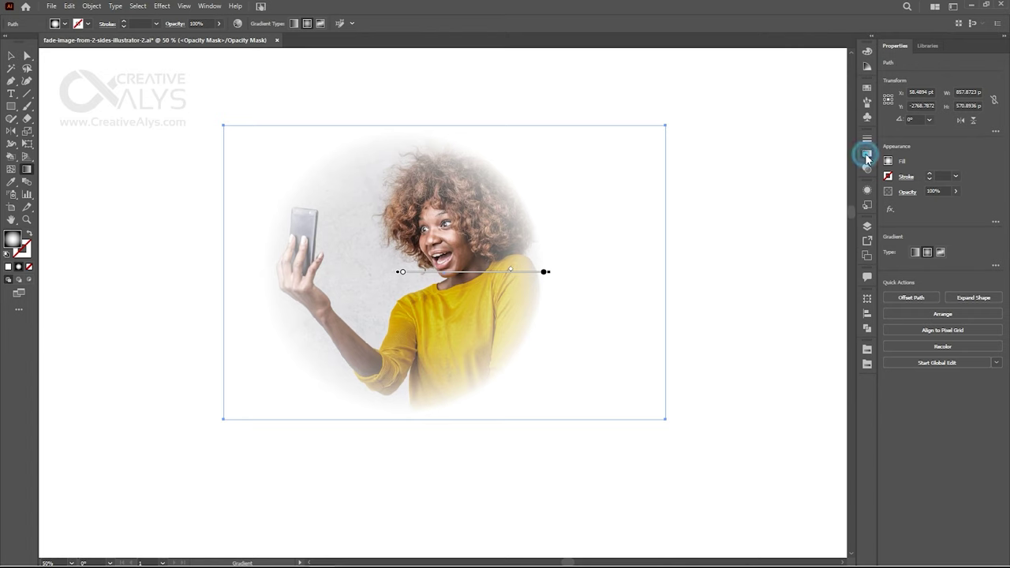
left_click(866, 170)
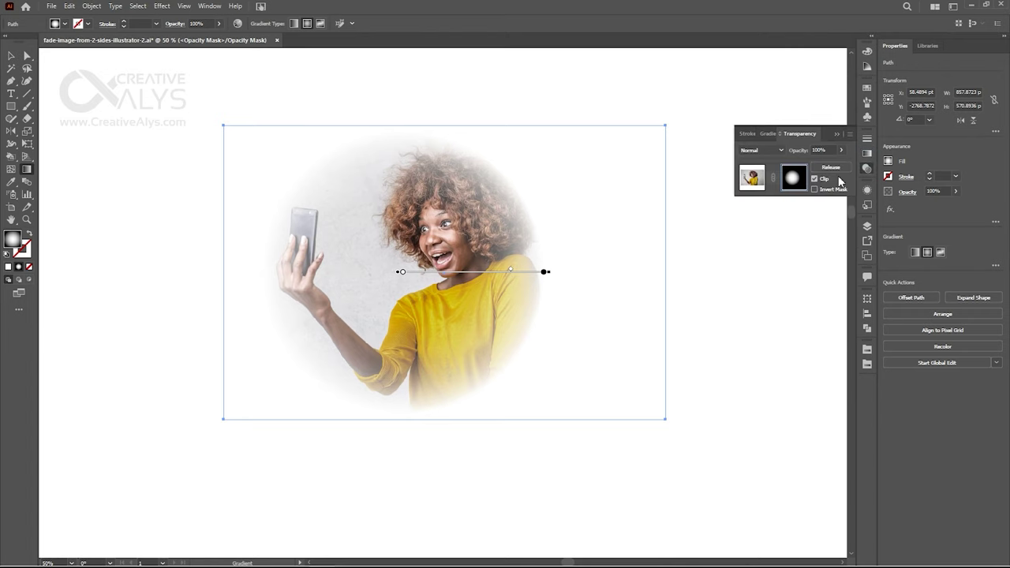
left_click(759, 181)
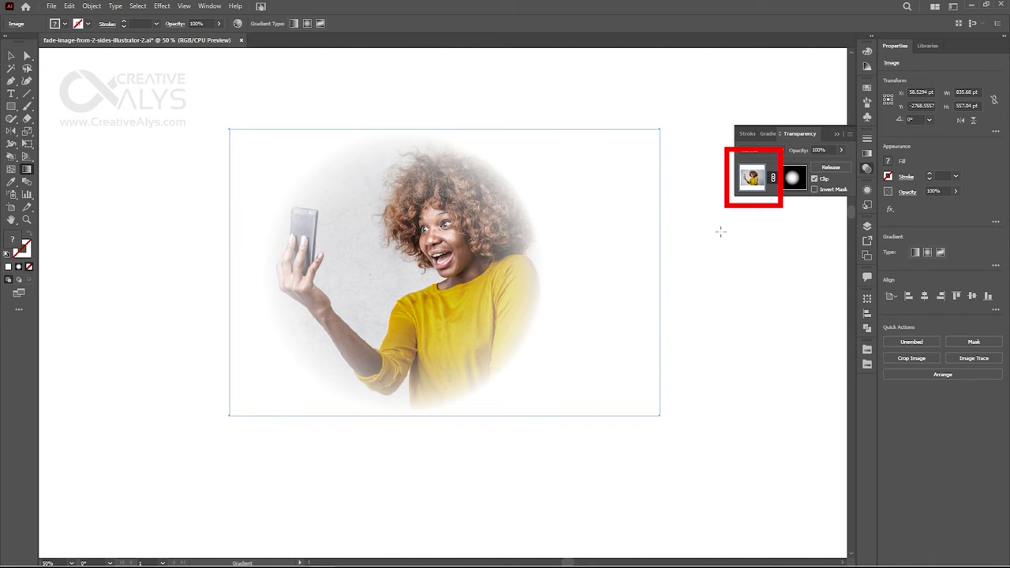
key("v")
left_click(703, 298)
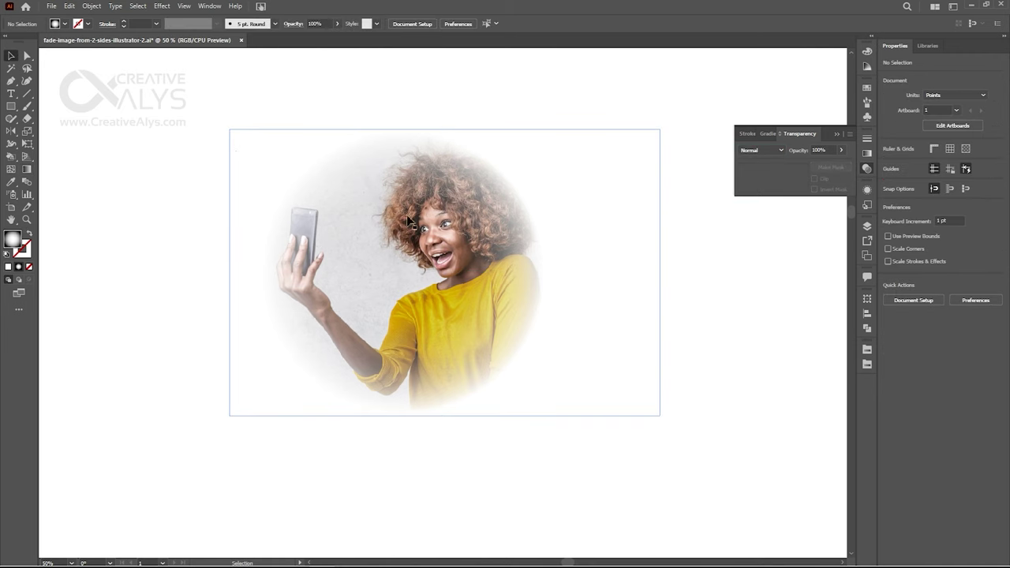
Draw a new 866 × 713.9 pt background rectangle across the photo area
left_click(11, 106)
left_click_drag(192, 80, 638, 447)
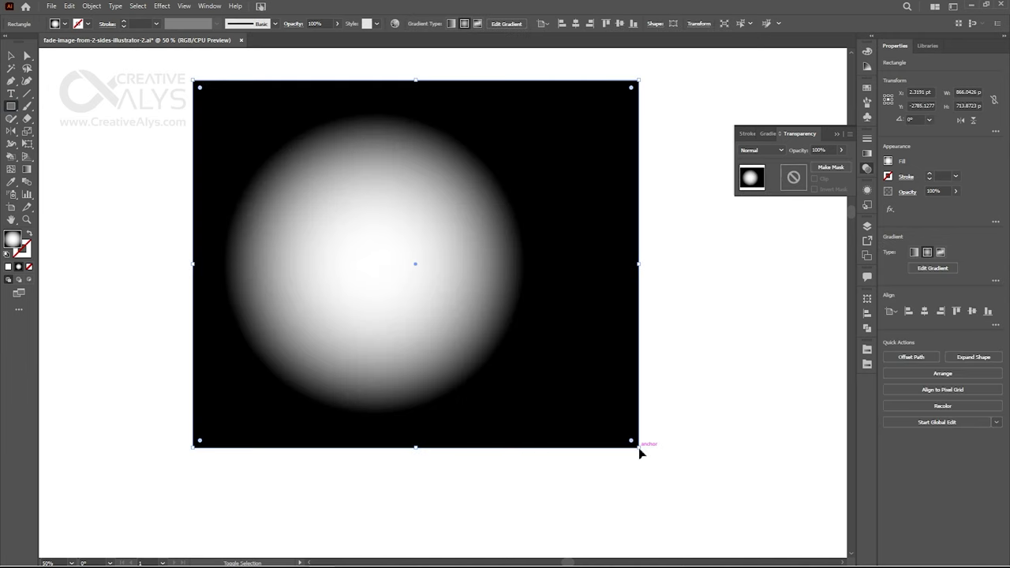
key("v")
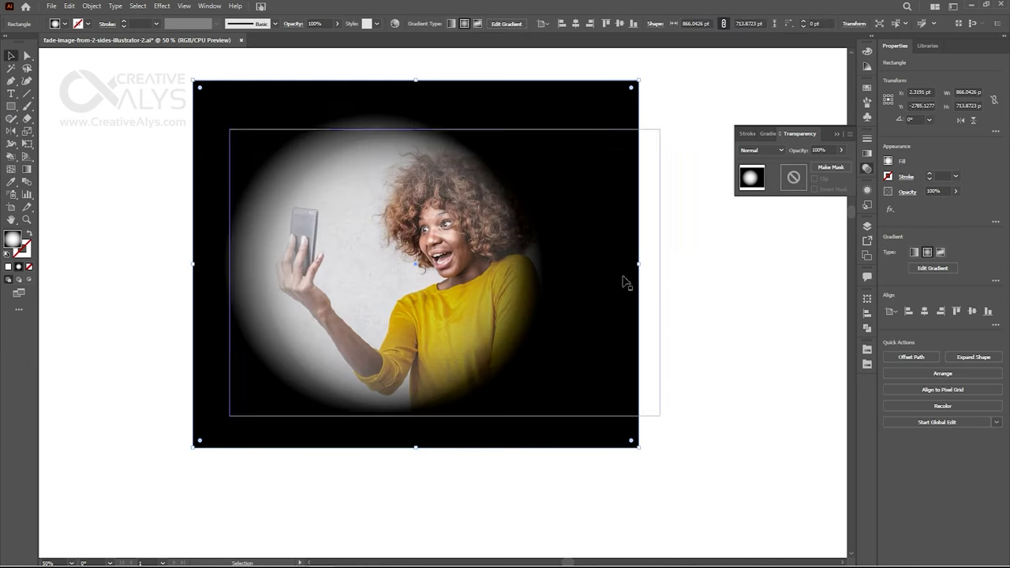
Try a yellow, then pure black fill on the rectangle, nudging it slightly right and down
left_click(867, 87)
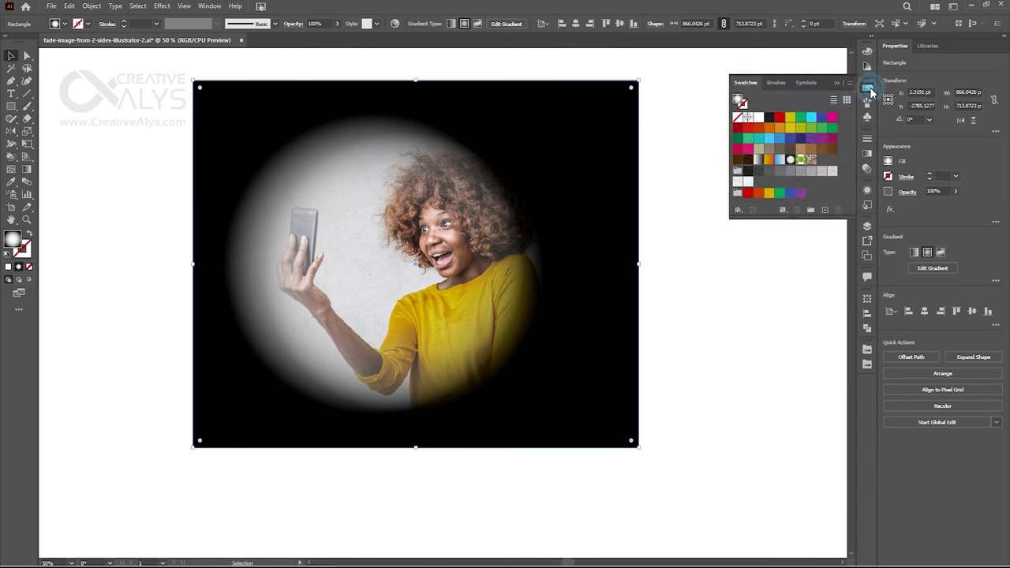
left_click(791, 119)
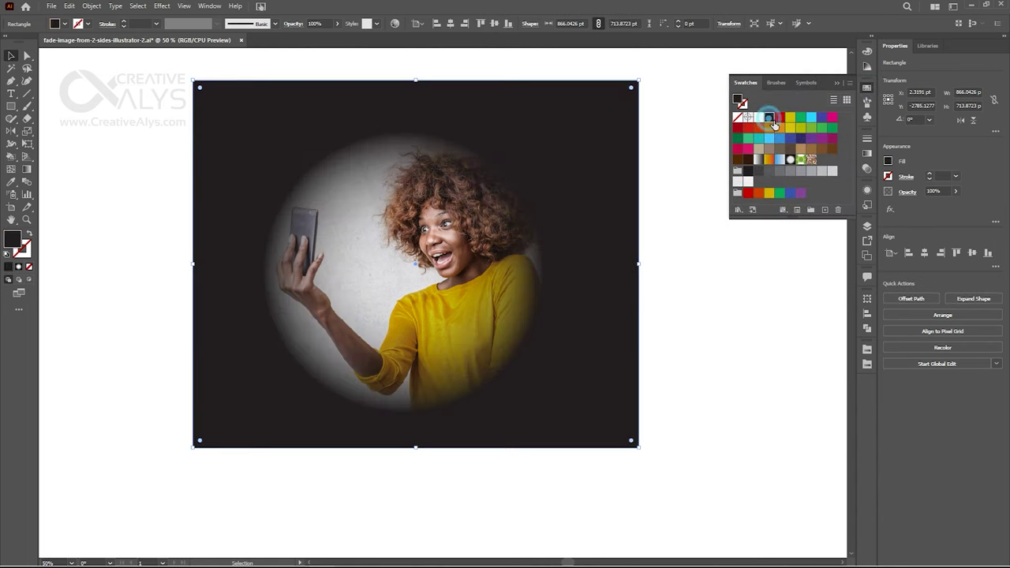
left_click(771, 120)
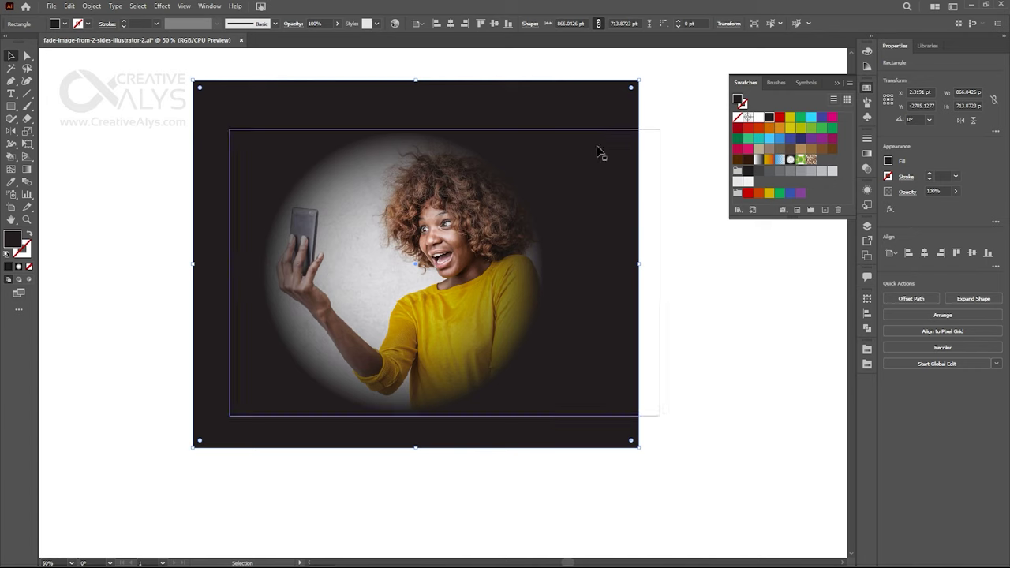
left_click_drag(601, 100, 605, 109)
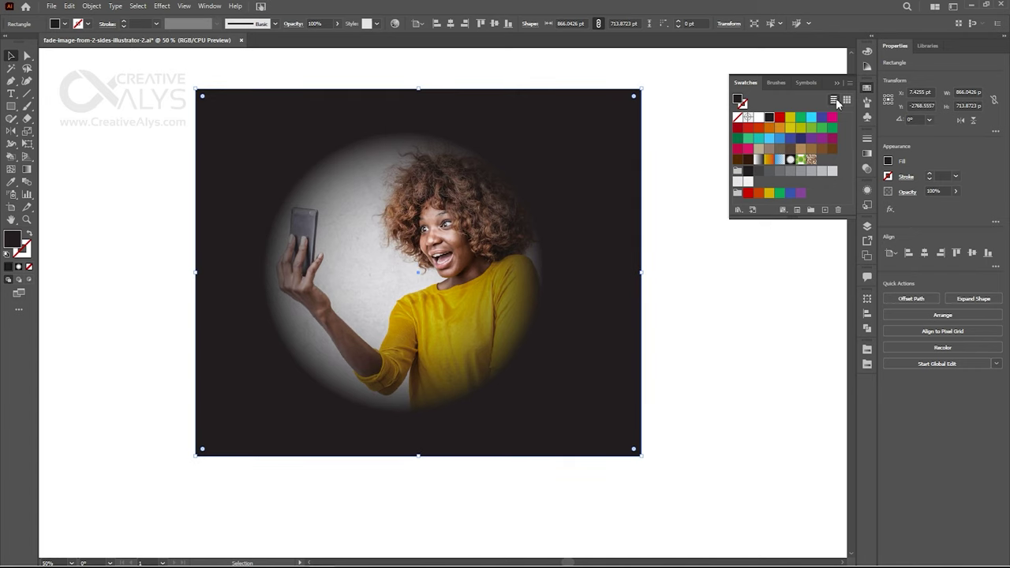
left_click(867, 51)
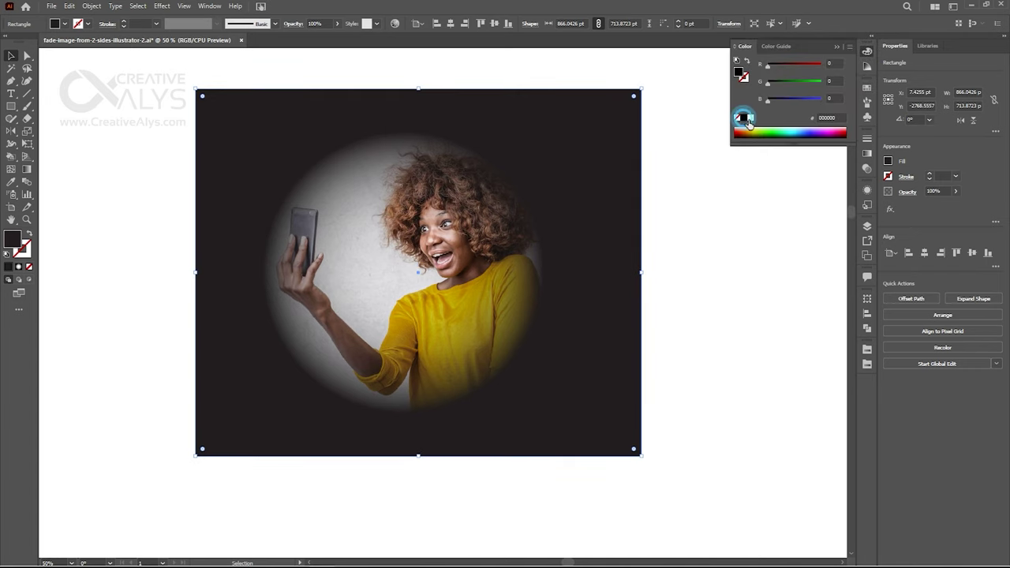
left_click(744, 118)
left_click(866, 92)
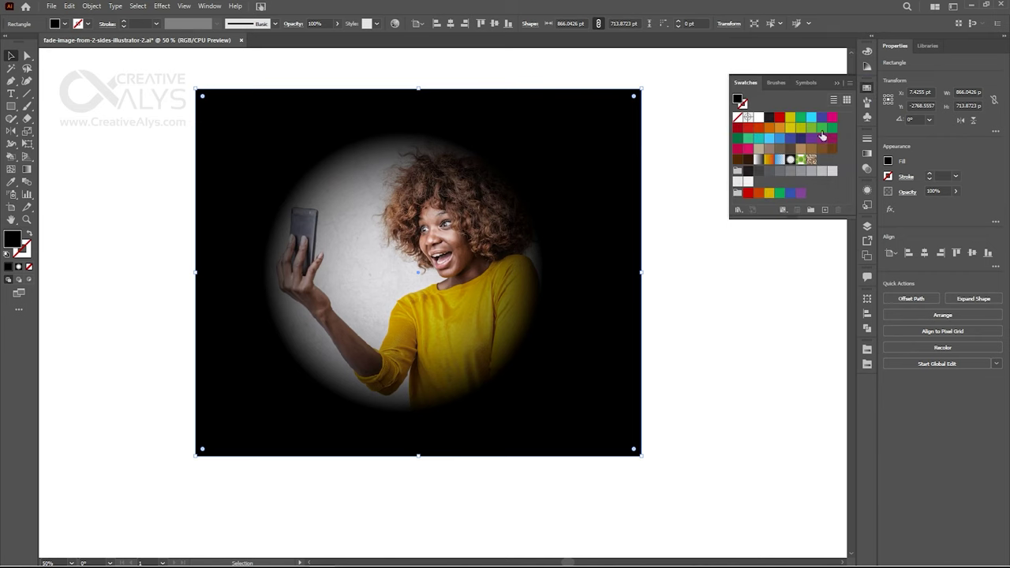
Preview yellow, green, cyan, blue, magenta, red, orange, brown and grey fills, then delete the rectangle
left_click(794, 119)
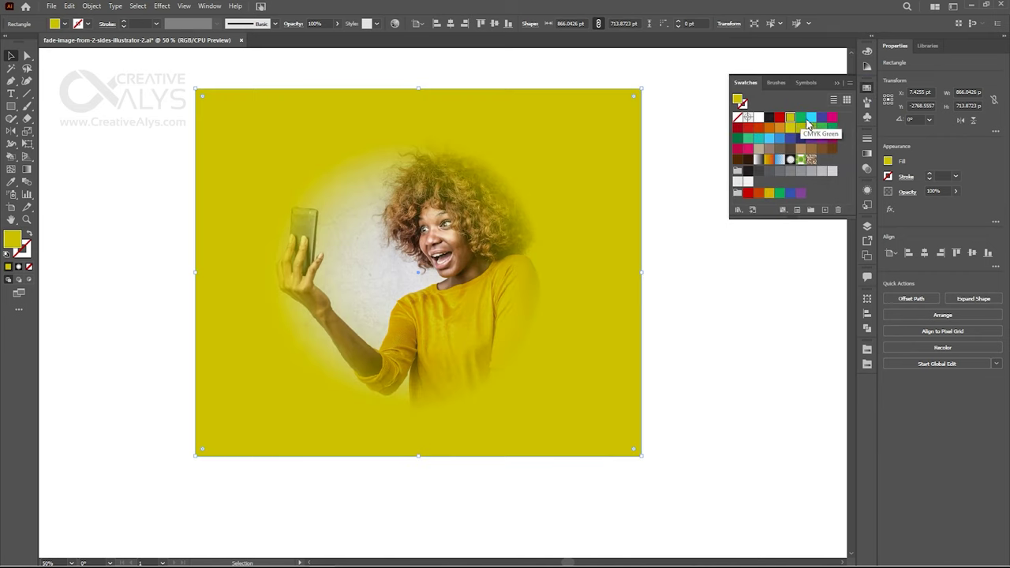
left_click(820, 126)
left_click(813, 119)
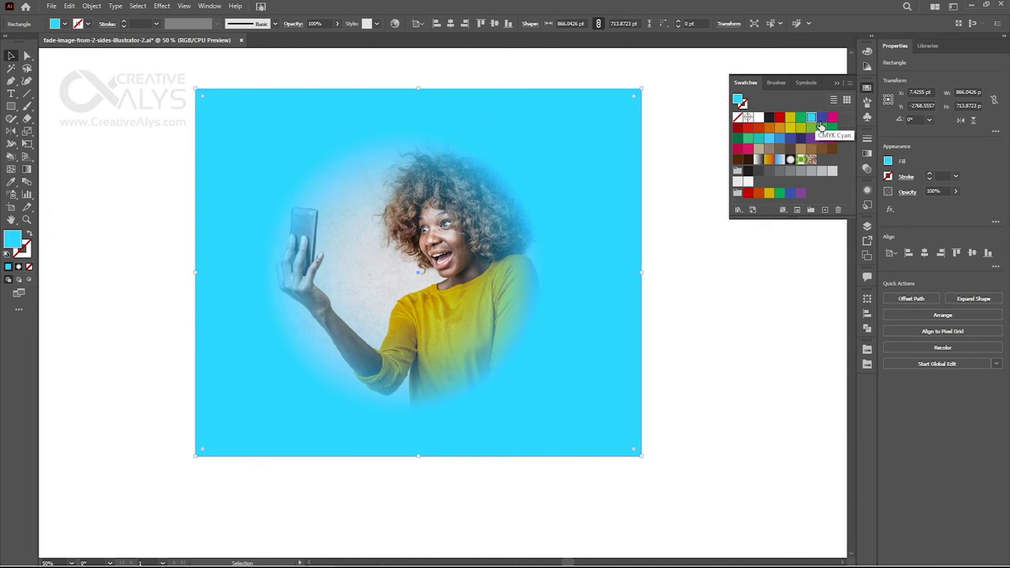
left_click(824, 120)
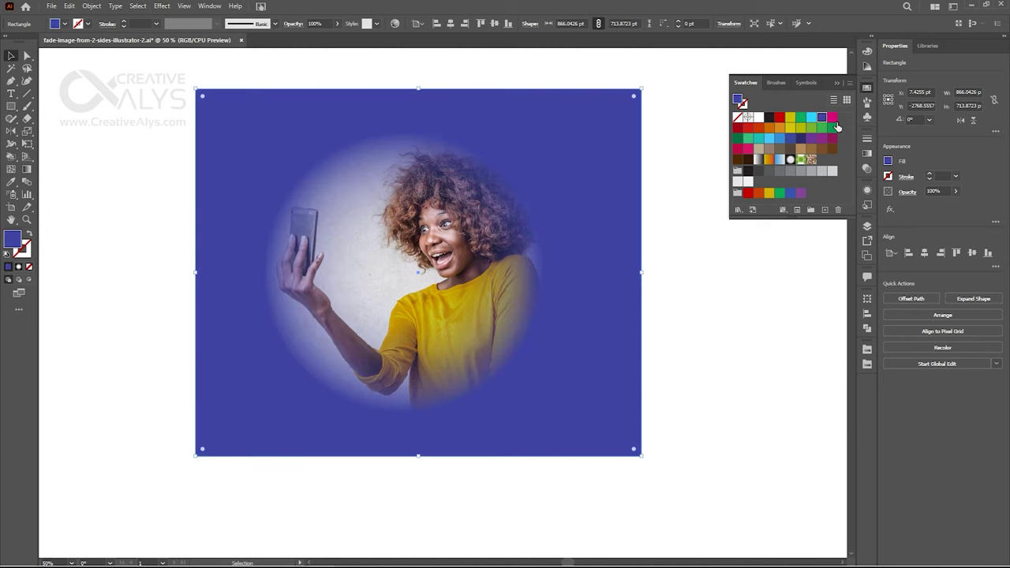
left_click(834, 119)
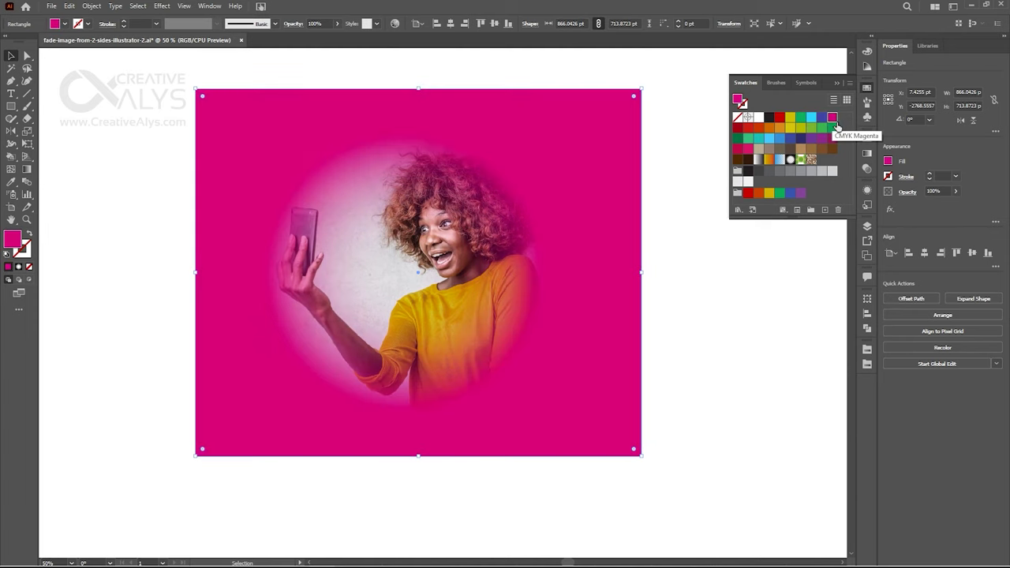
left_click(753, 131)
left_click(755, 131)
left_click(760, 131)
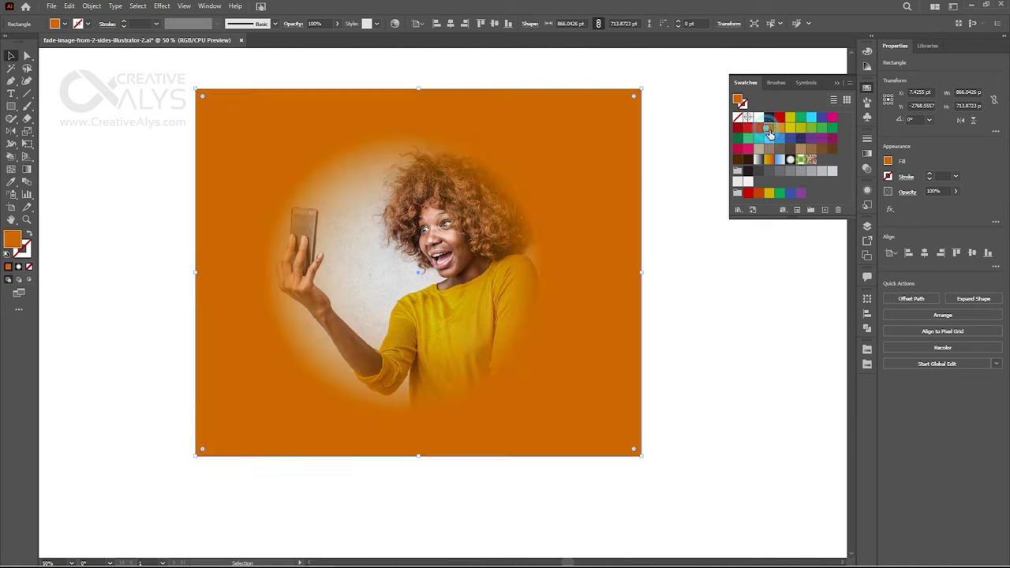
left_click(760, 131)
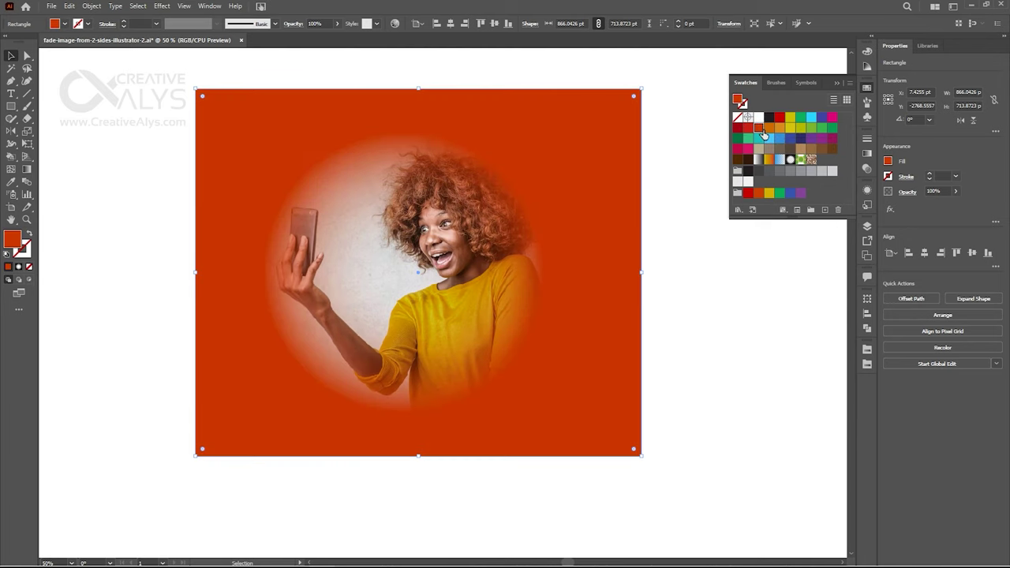
left_click(806, 149)
left_click(770, 172)
left_click(789, 171)
left_click(867, 91)
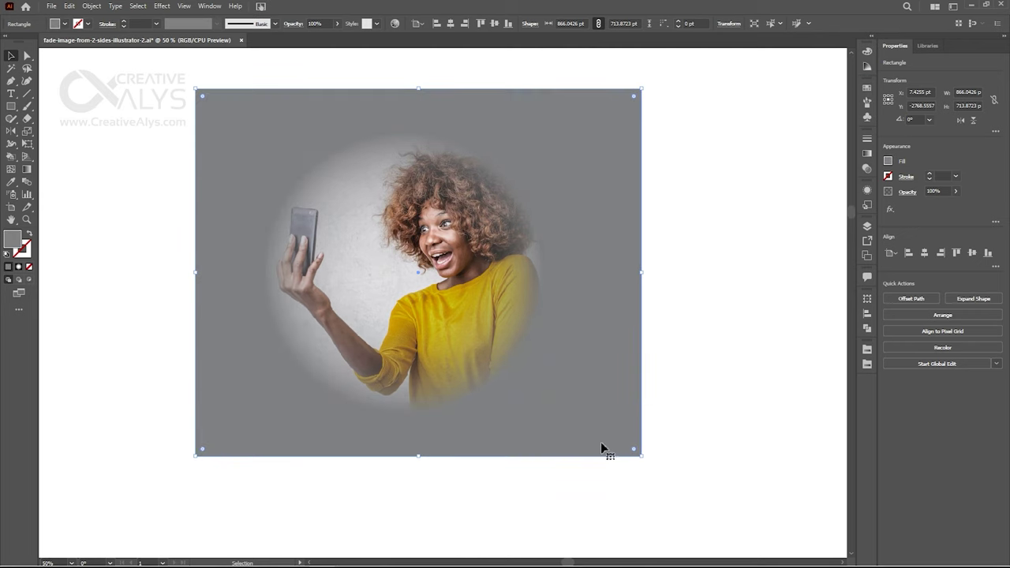
key("Delete")
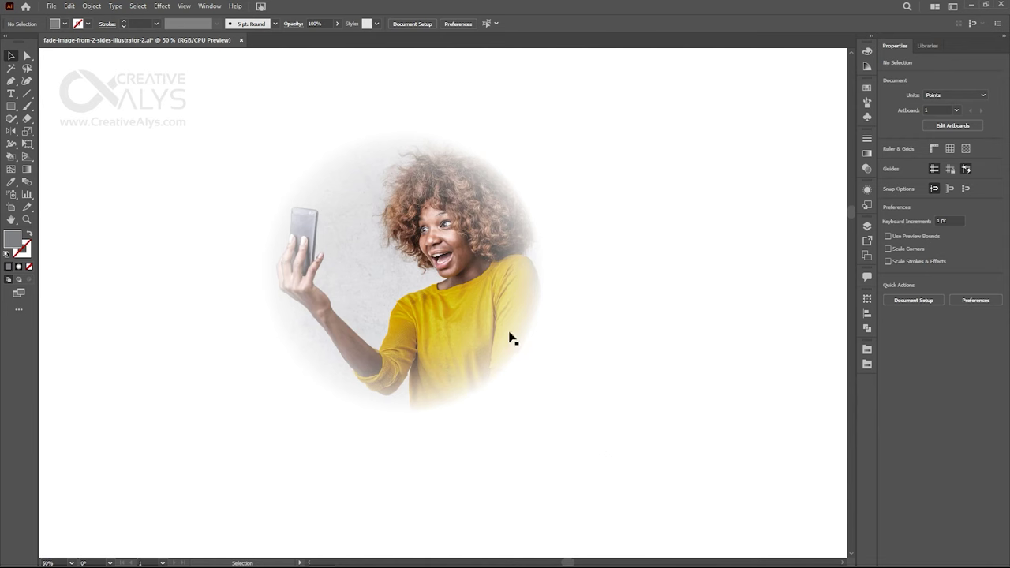
Move the faded photo further to the right on the artboard
left_click_drag(509, 268, 625, 273)
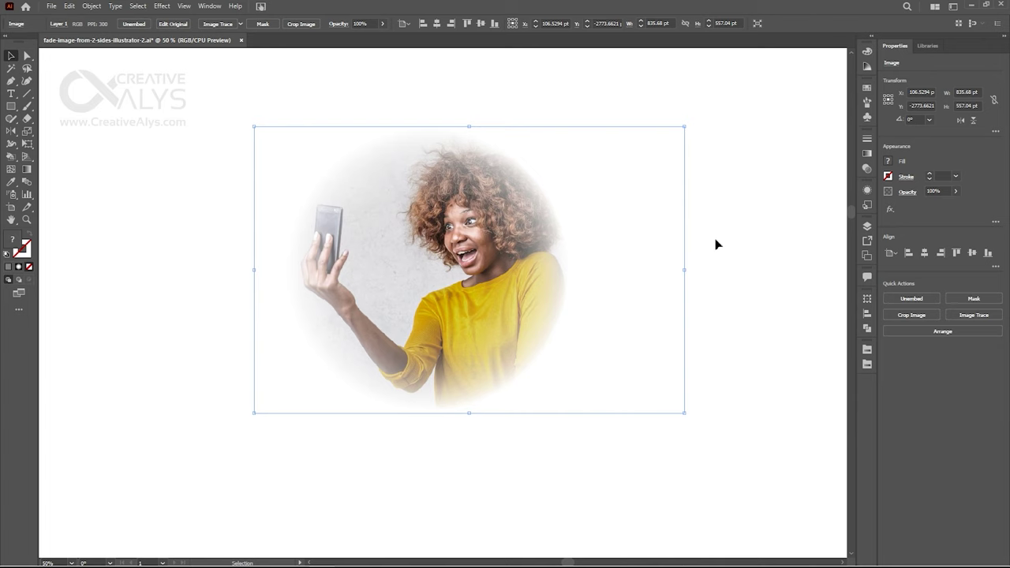
Enter the photo's opacity mask and change its gradient type to Freeform
left_click(867, 168)
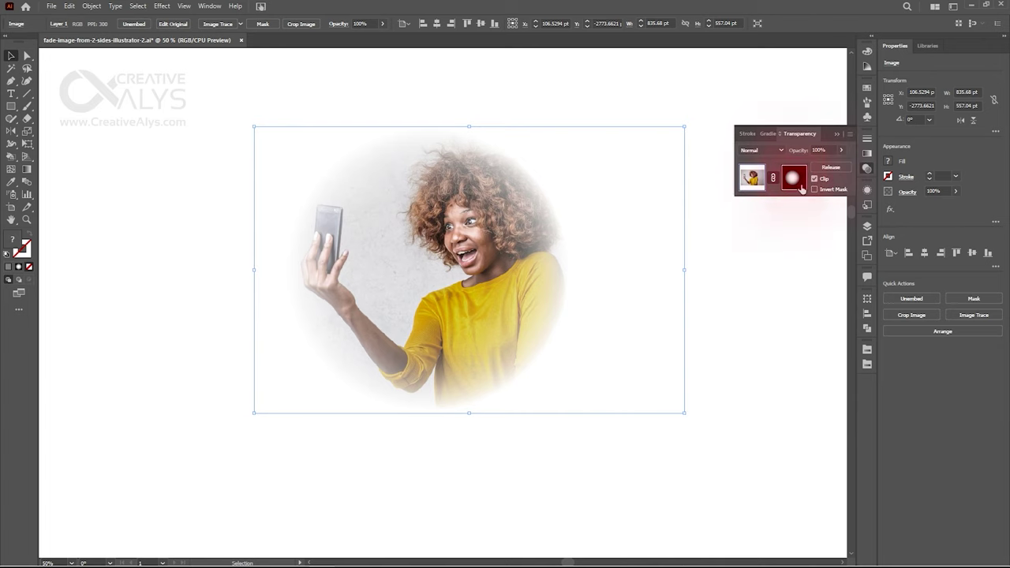
left_click(800, 186)
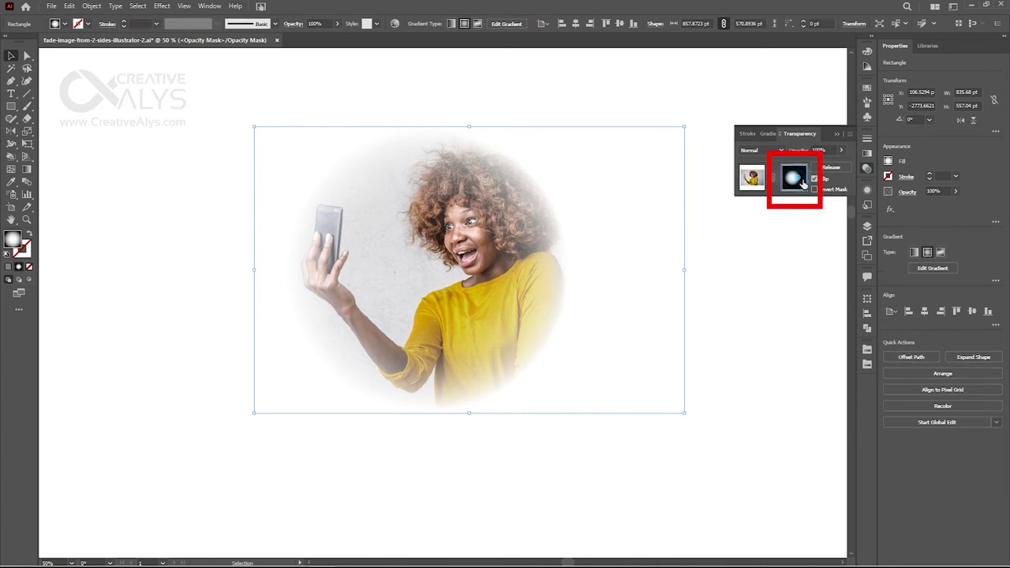
left_click(767, 133)
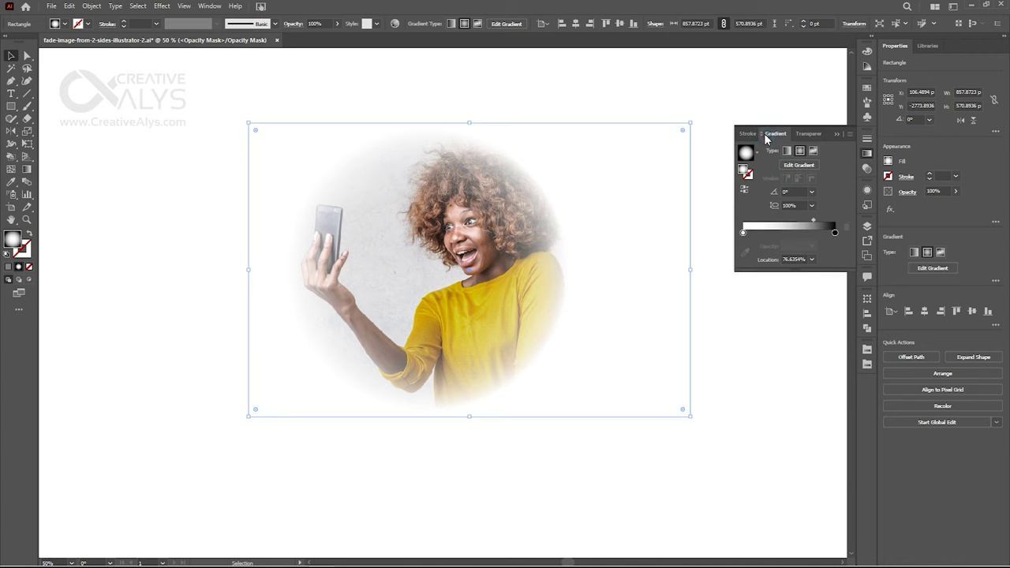
left_click(813, 152)
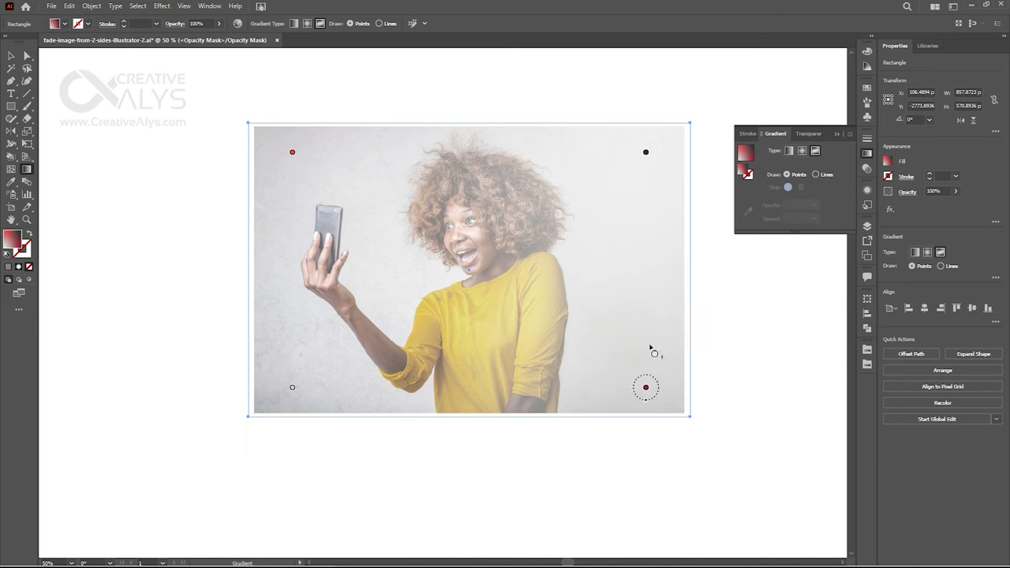
double_click(645, 151)
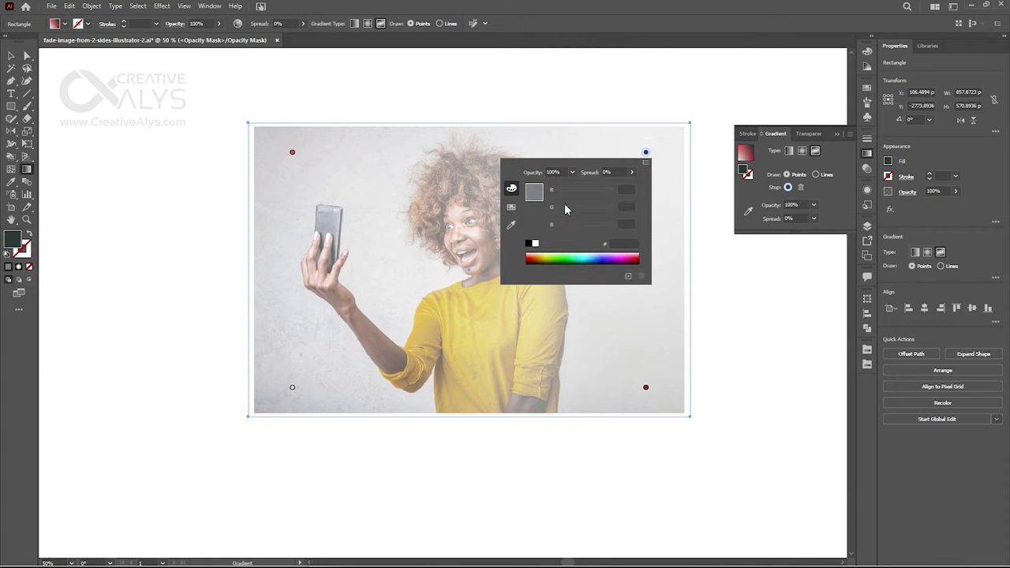
Set the top-right, bottom-right, top-left and bottom-left freeform points to black 000000
left_click(532, 244)
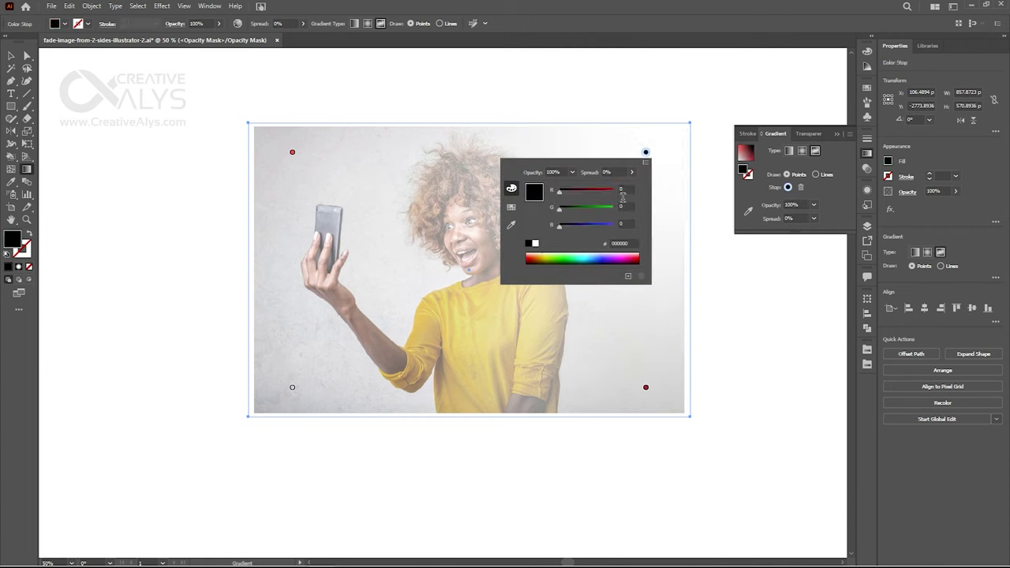
left_click(648, 158)
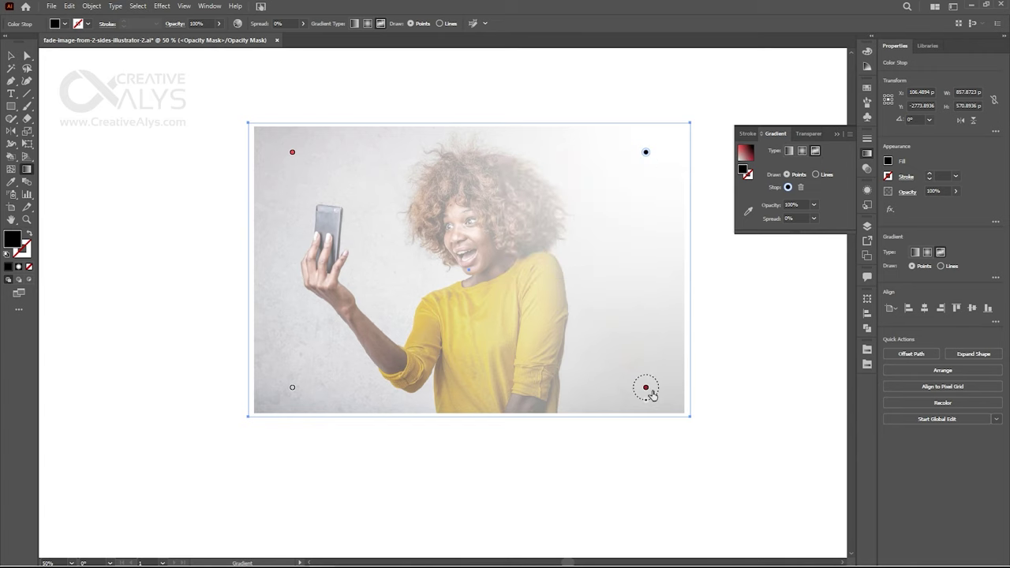
double_click(645, 388)
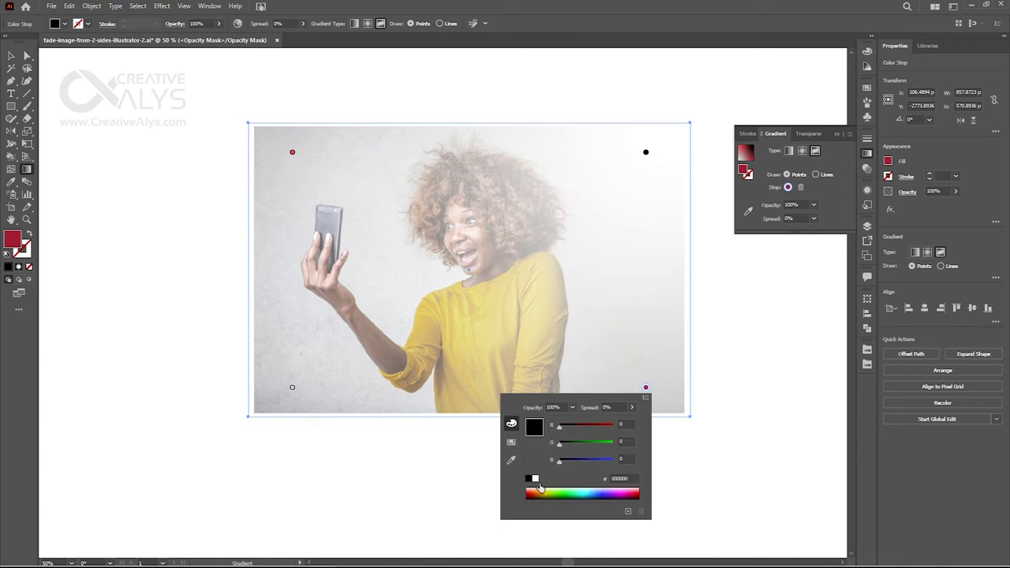
left_click(534, 481)
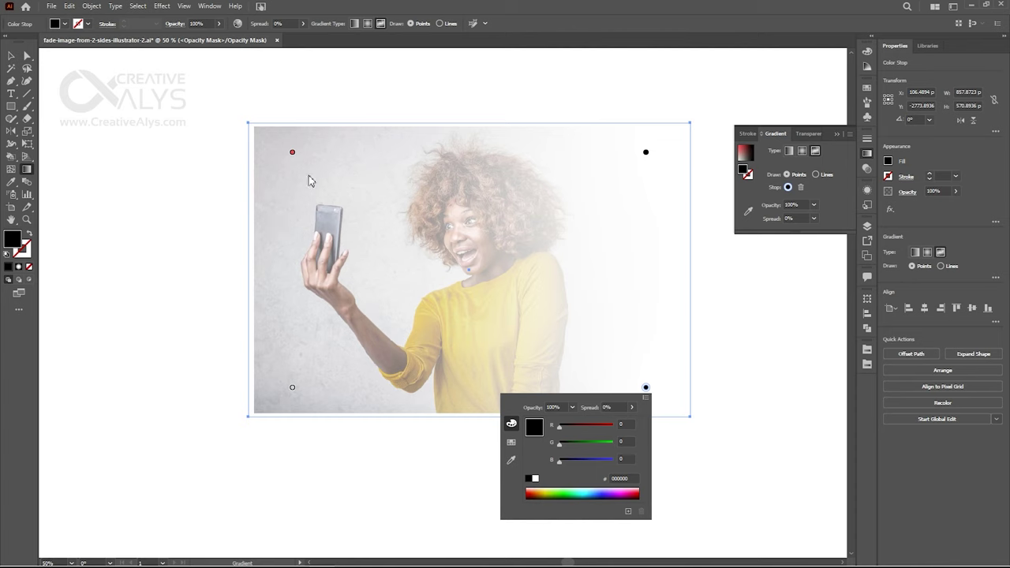
left_click(292, 153)
double_click(292, 153)
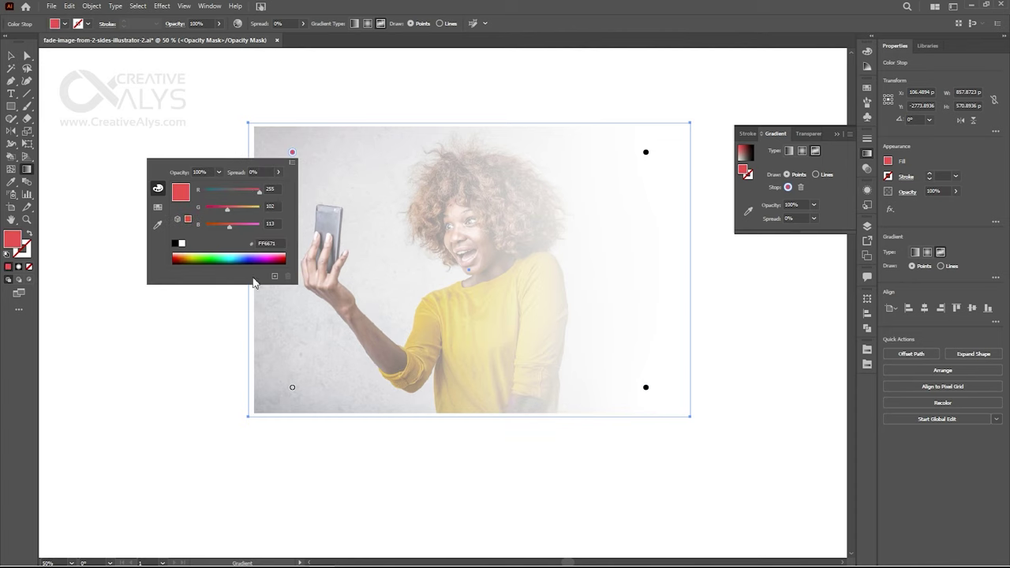
left_click(175, 245)
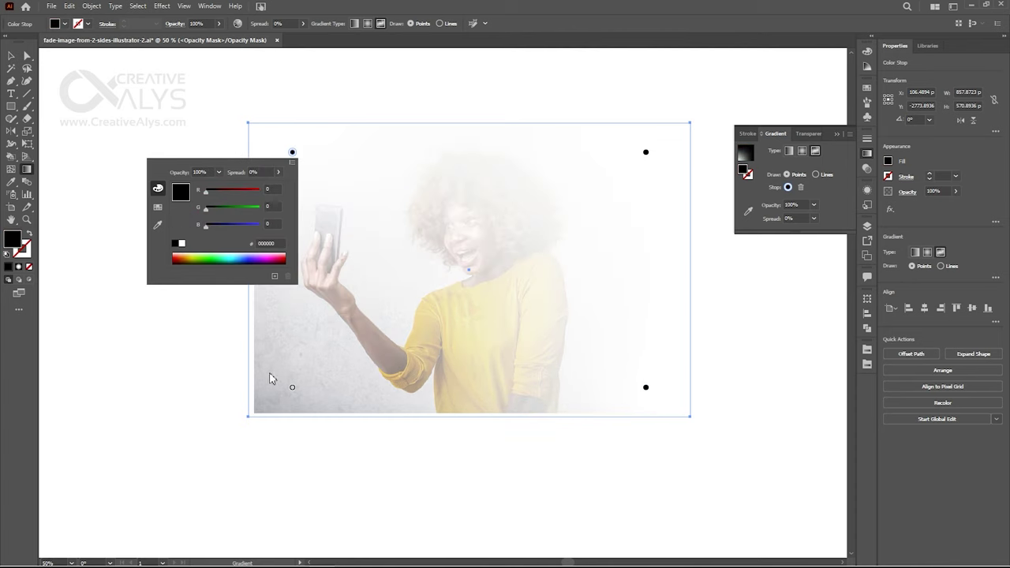
left_click(293, 388)
double_click(293, 388)
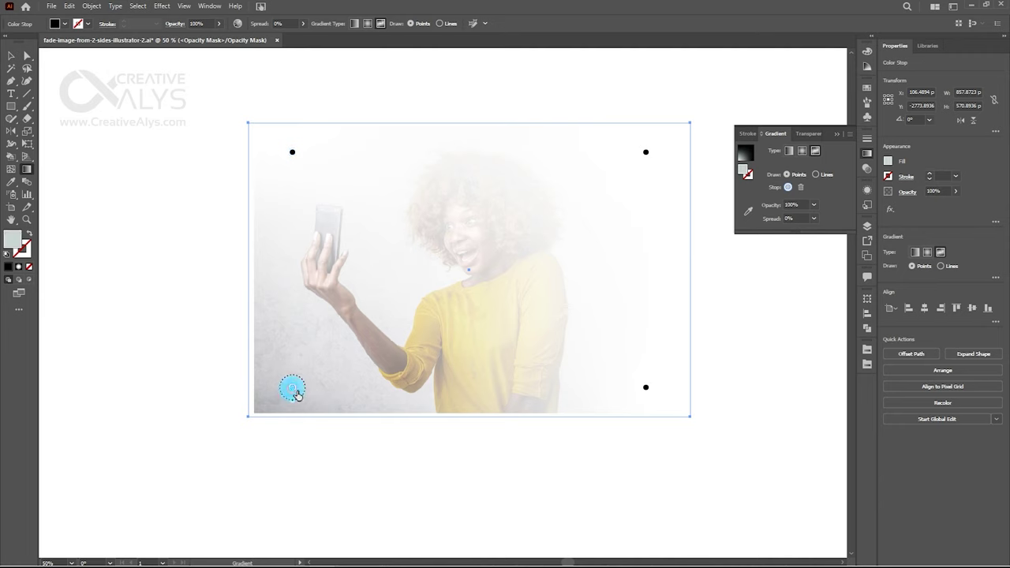
left_click(176, 481)
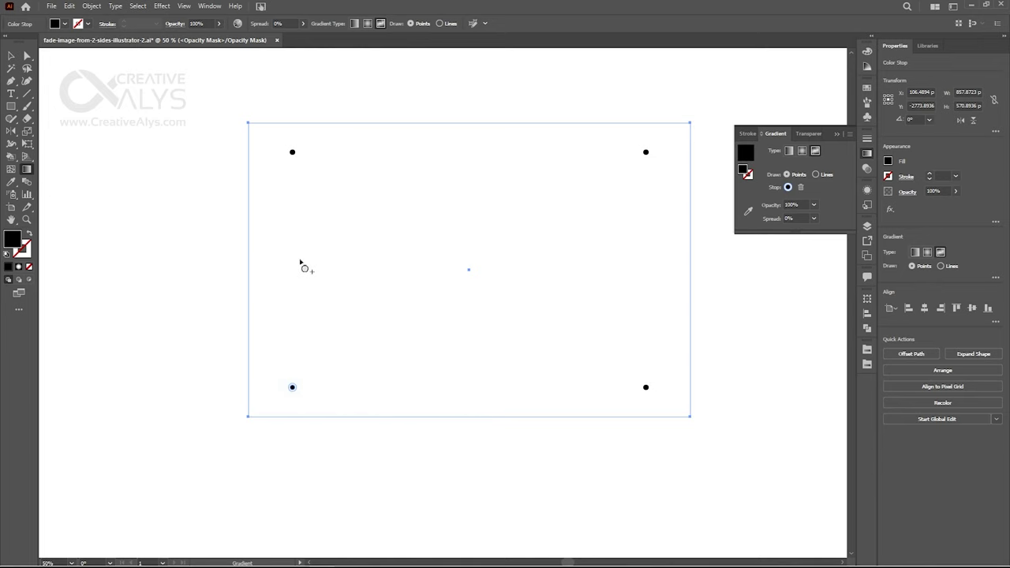
left_click(333, 262)
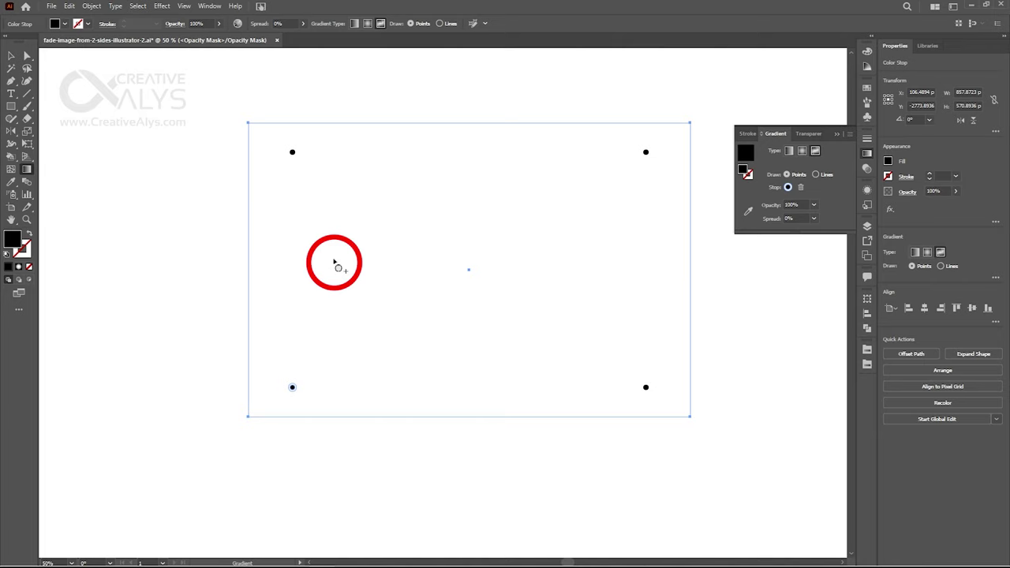
Add white freeform points on the phone, hair, yellow shirt, shoulder and forearm
left_click(410, 224)
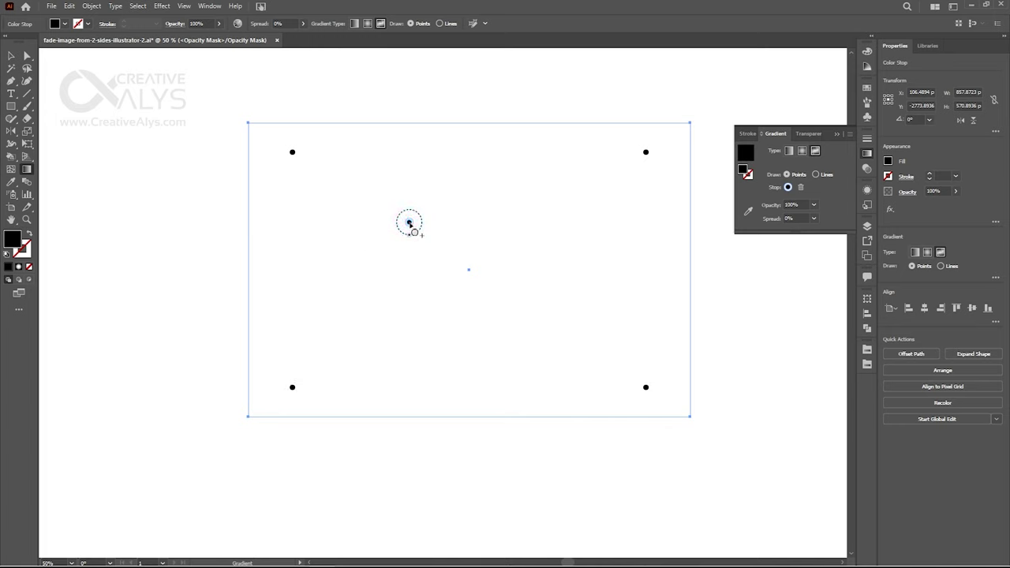
double_click(409, 224)
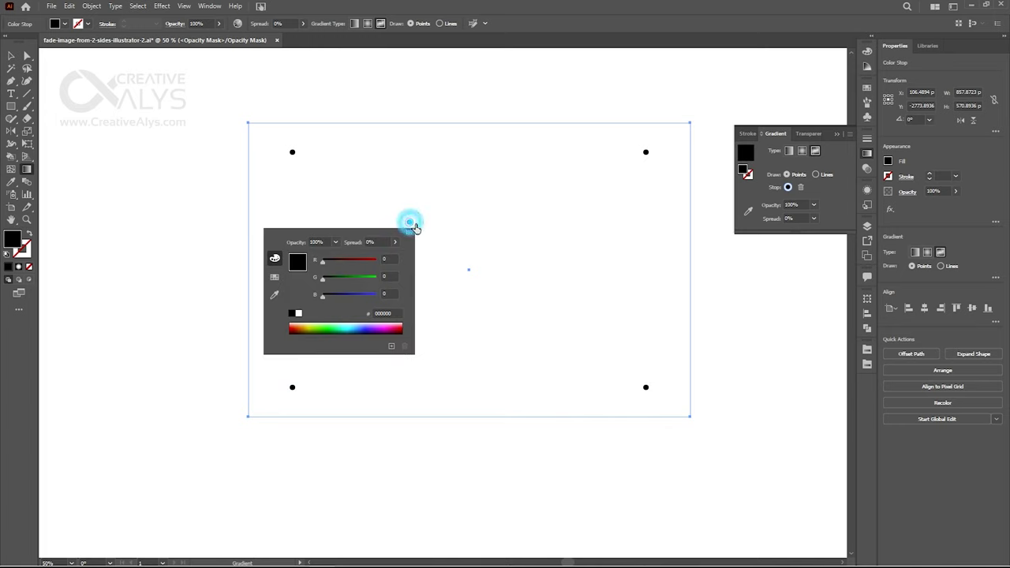
left_click(300, 314)
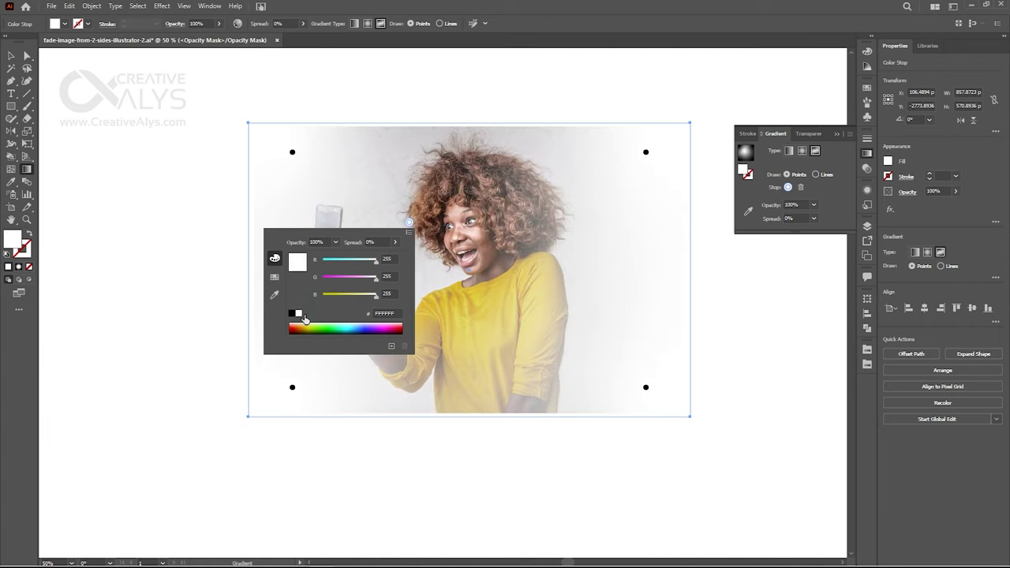
left_click(408, 226)
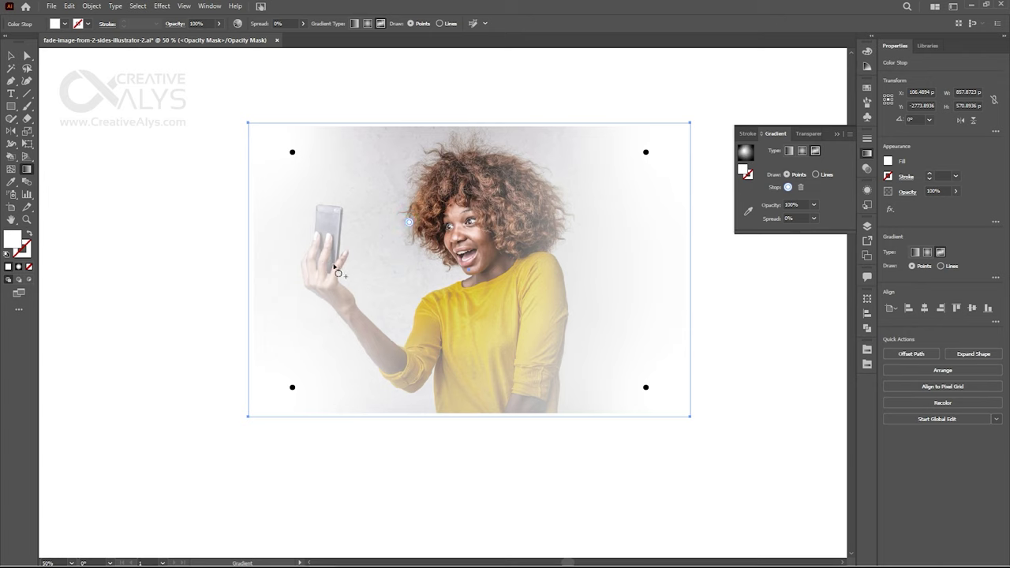
left_click(328, 259)
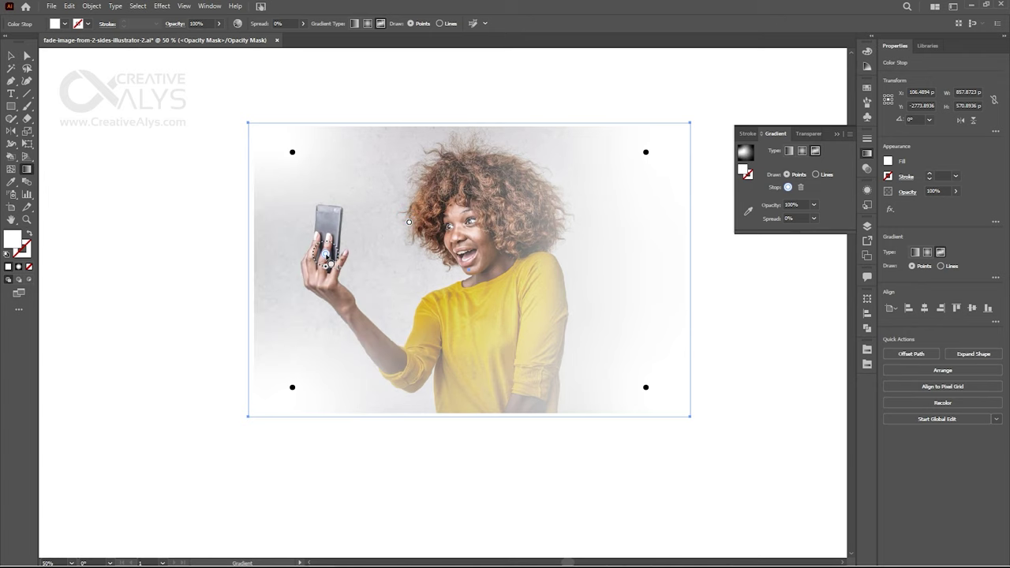
left_click(527, 208)
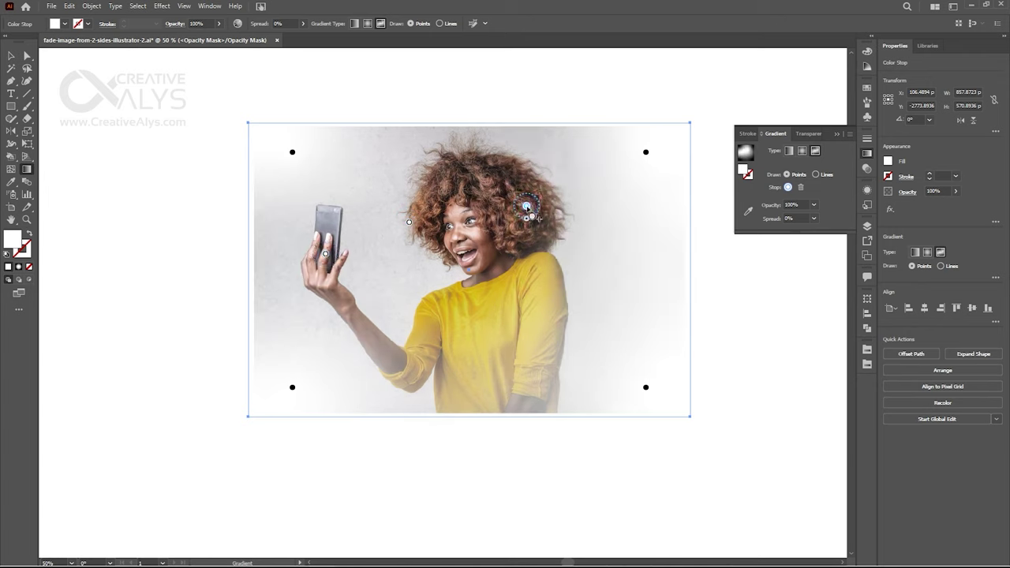
left_click(477, 325)
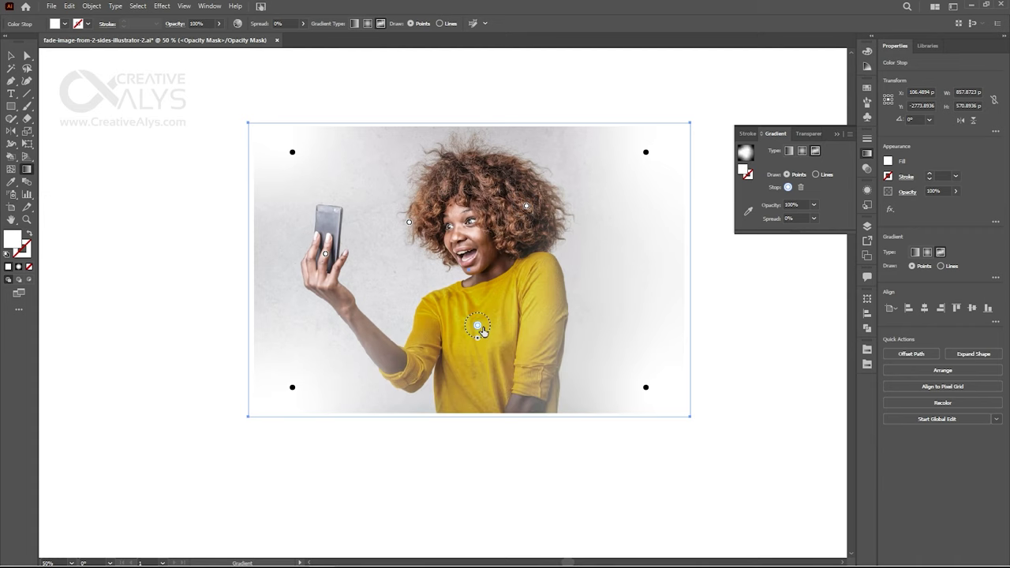
left_click(556, 280)
left_click(365, 342)
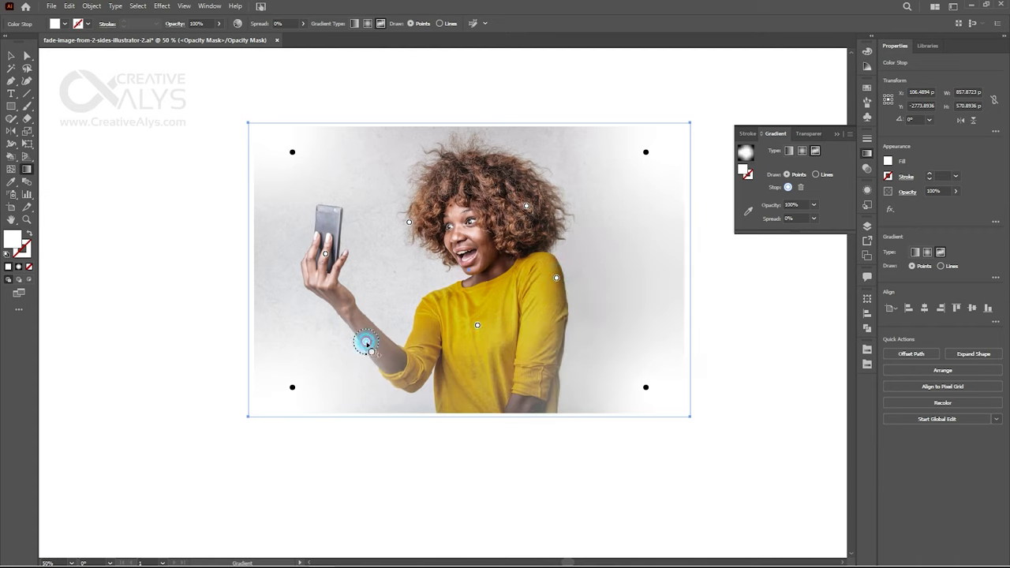
Add a black freeform point just left of the phone
left_click(283, 223)
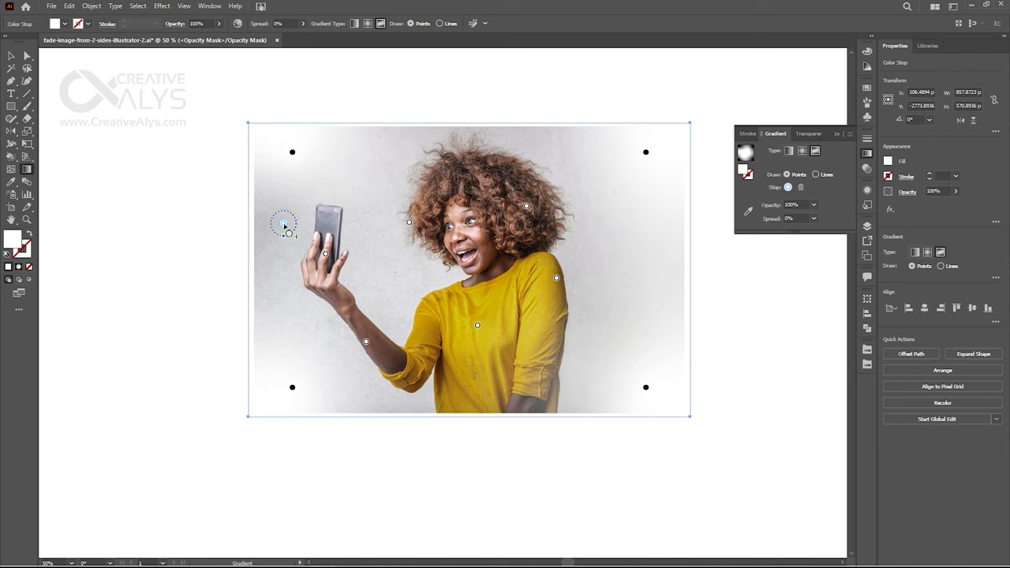
double_click(283, 223)
left_click(169, 316)
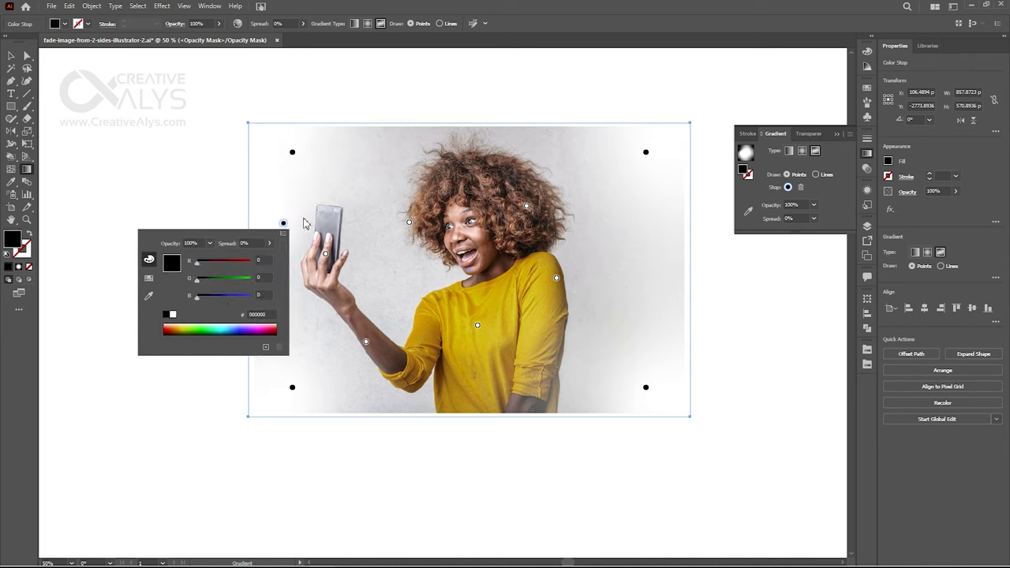
Add black points along the left, bottom and right edges, pulling corner points inward
left_click(281, 300)
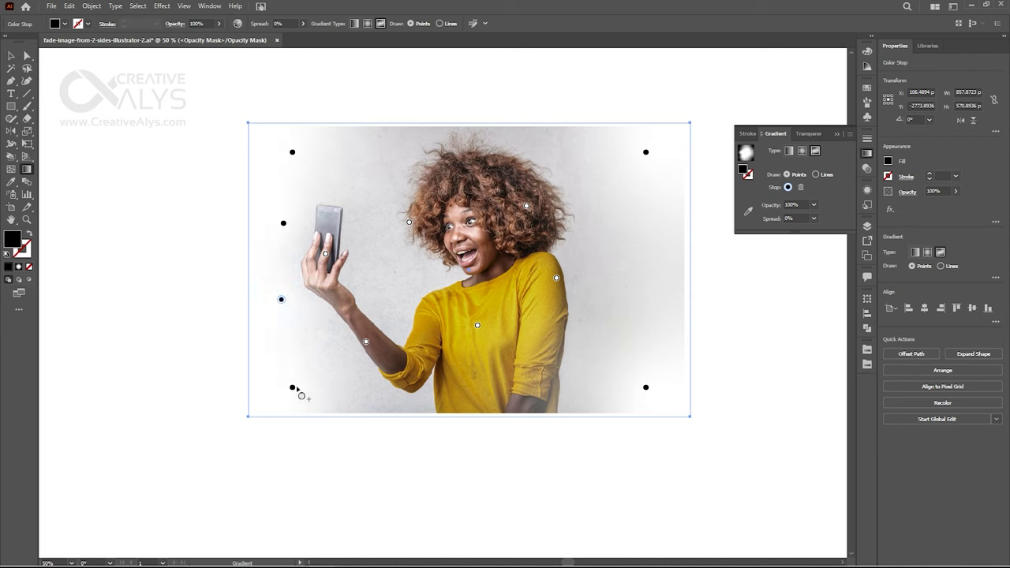
left_click_drag(292, 387, 312, 379)
left_click(383, 393)
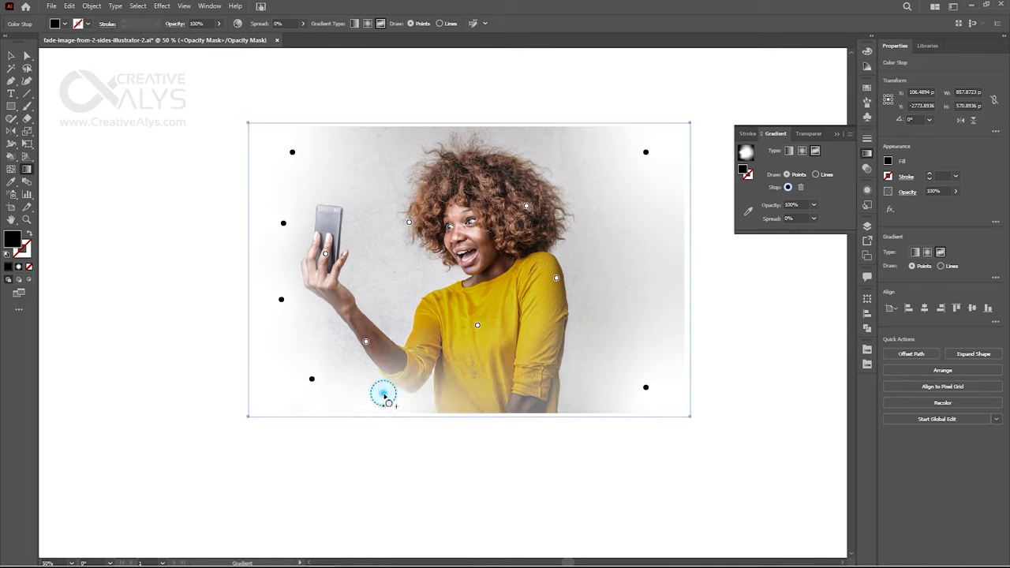
left_click(488, 393)
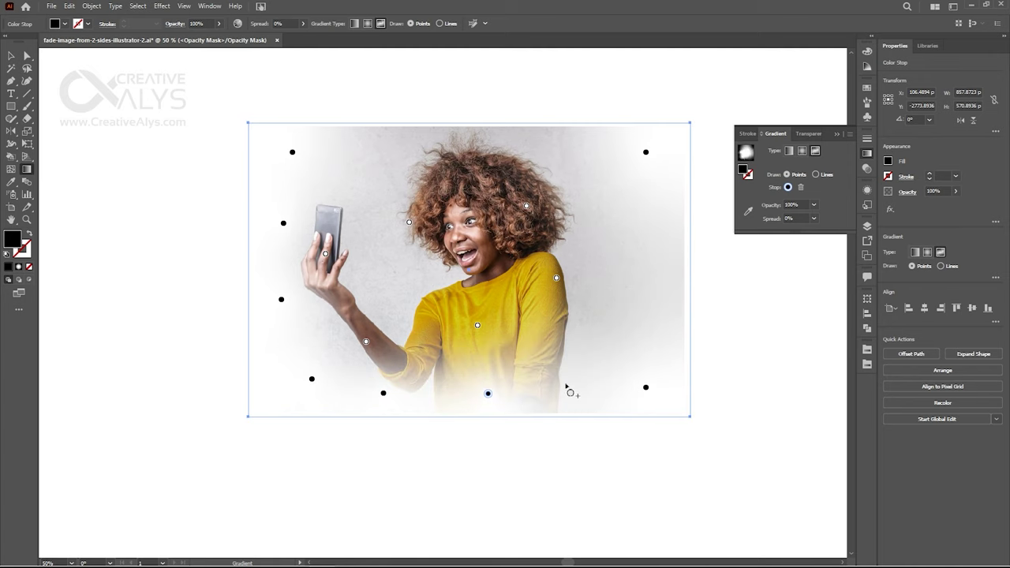
left_click(565, 382)
left_click(602, 294)
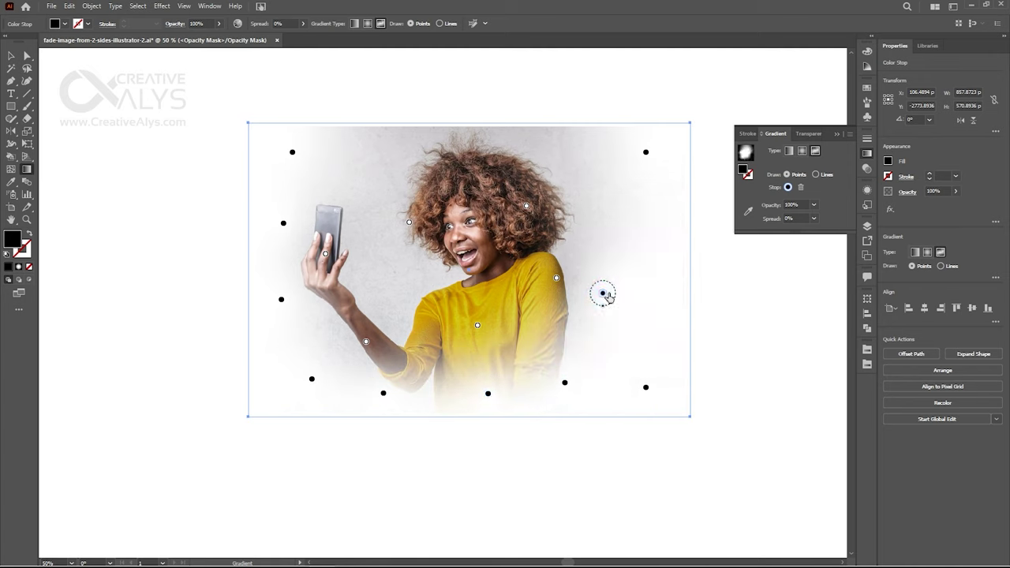
left_click_drag(648, 153, 591, 171)
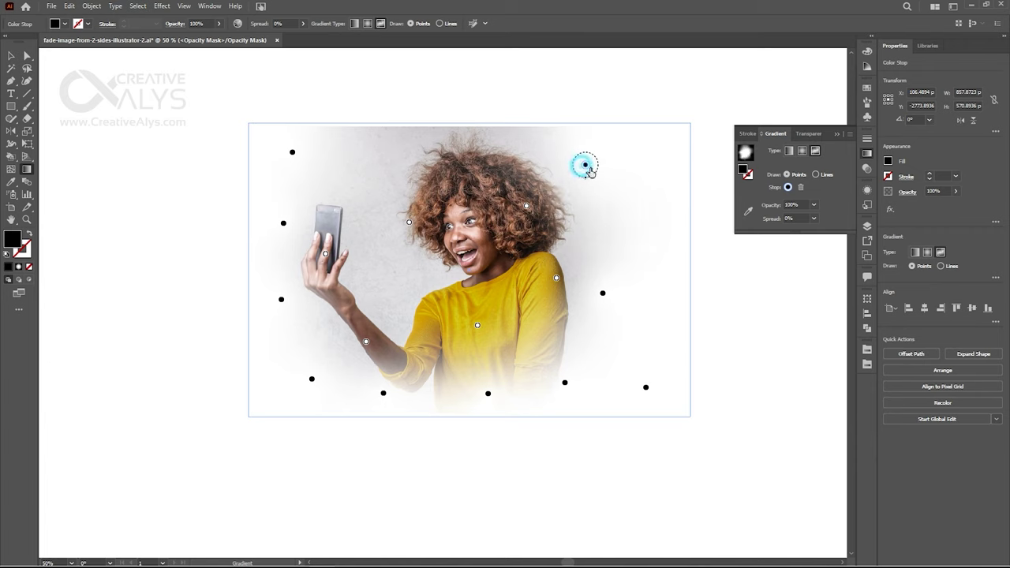
Add black points along the top and beside the hair, then tighten the remaining corner points
left_click(592, 230)
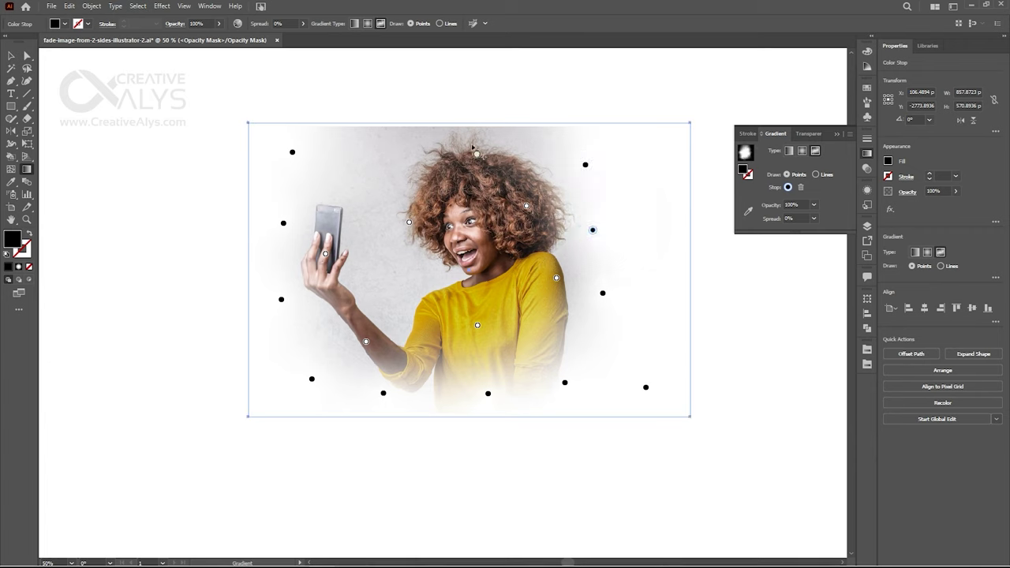
left_click(481, 145)
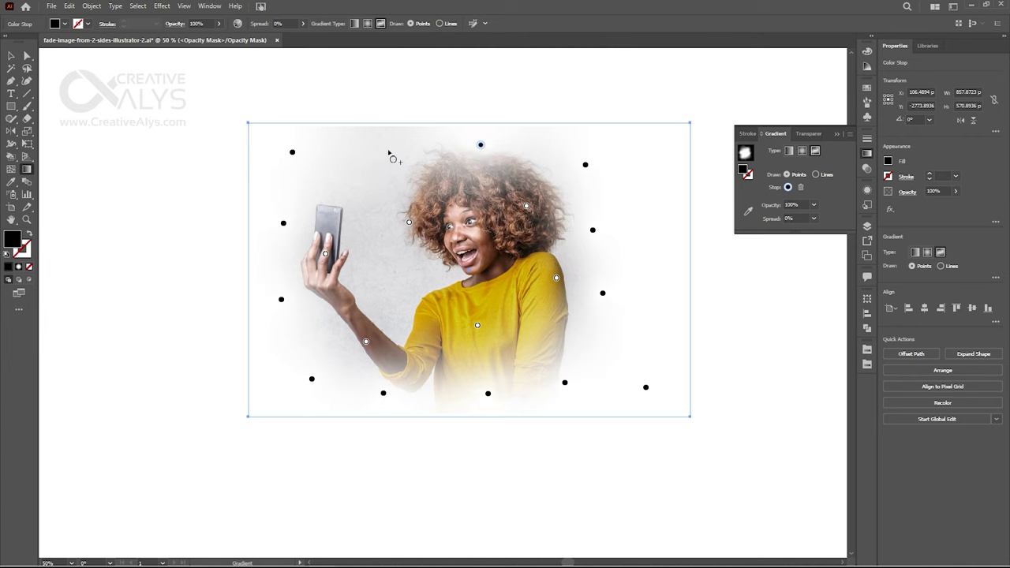
left_click(387, 148)
left_click(538, 148)
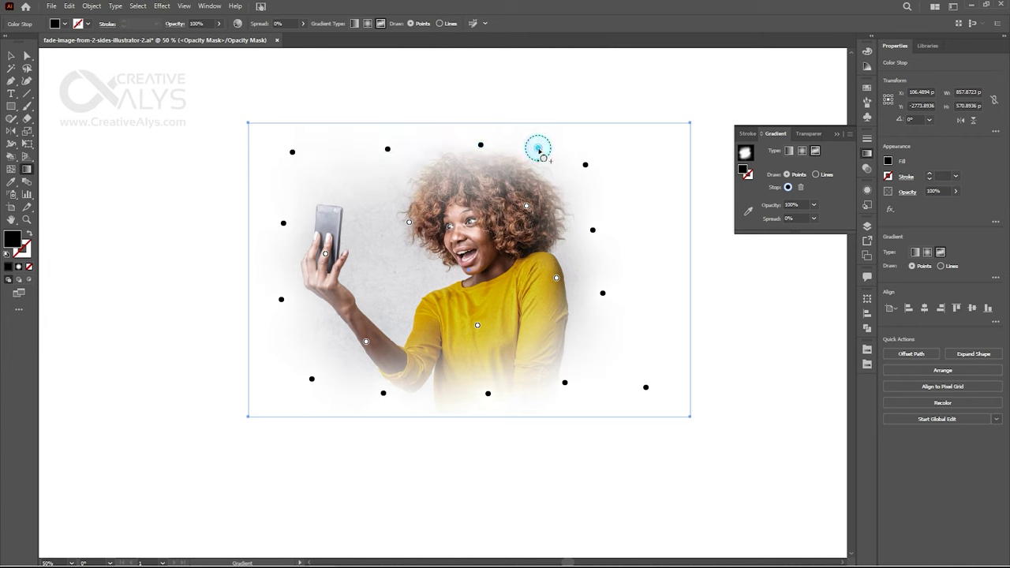
left_click_drag(646, 388, 591, 345)
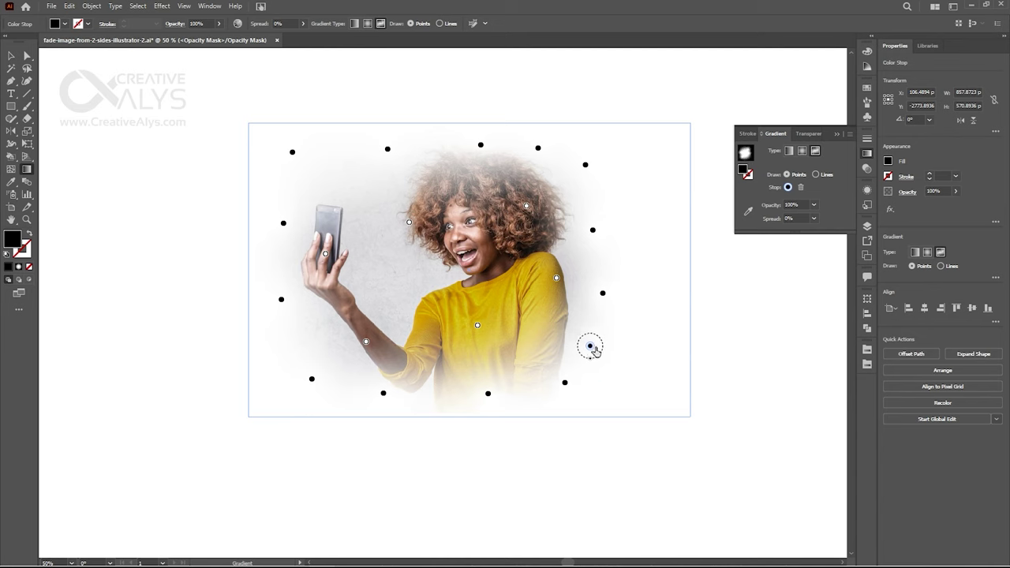
left_click_drag(603, 294, 604, 285)
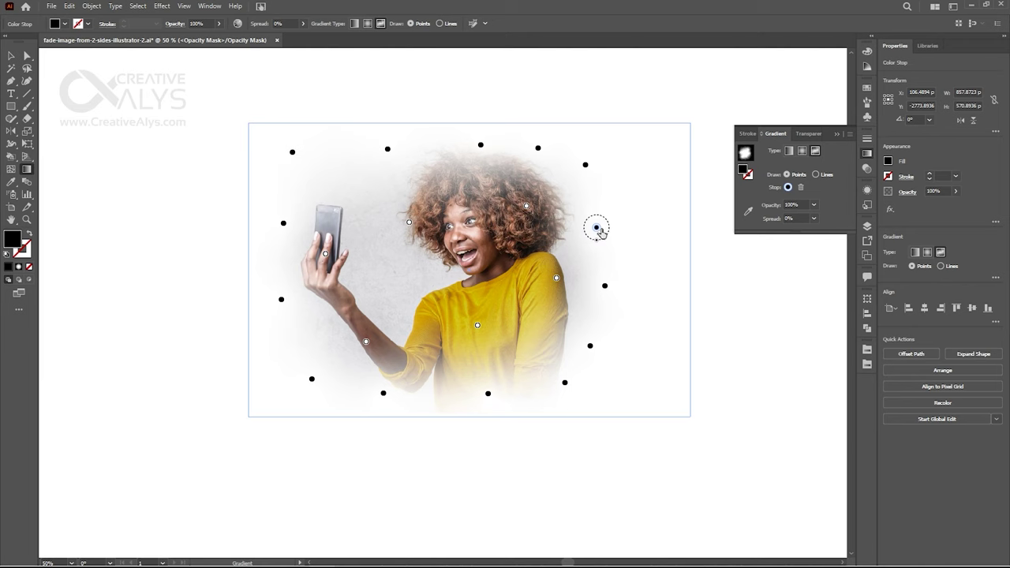
left_click(605, 285)
left_click_drag(292, 152, 306, 162)
left_click(868, 171)
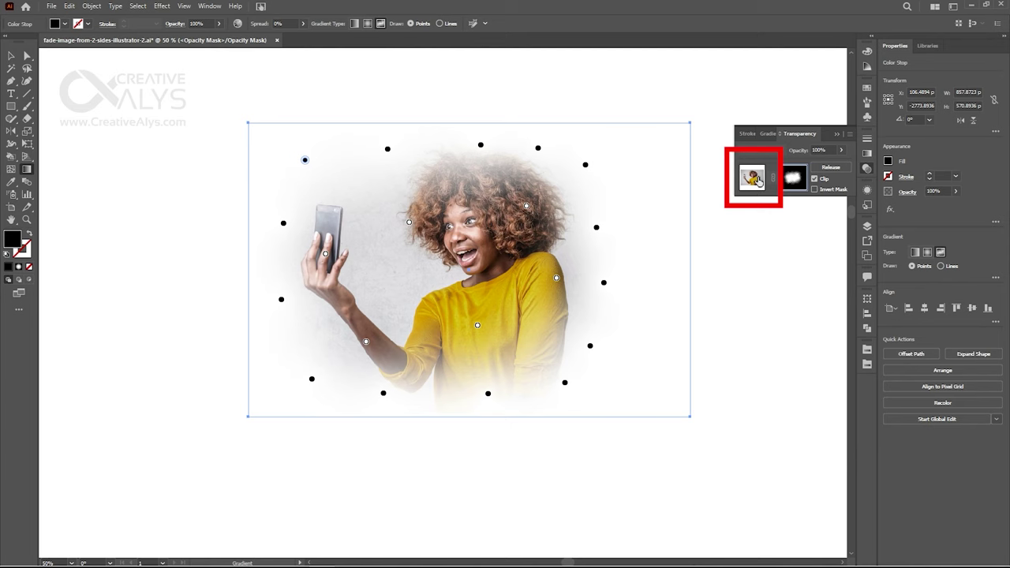
Exit mask editing and draw an 835.68 × 739.4 pt rectangle covering the photo
left_click(753, 178)
key("v")
left_click(749, 315)
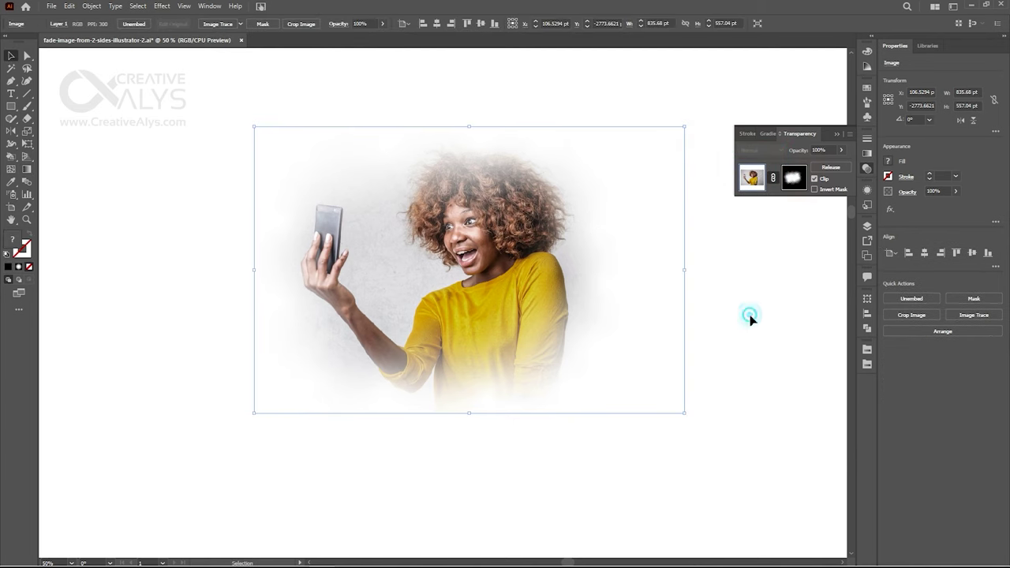
left_click(11, 105)
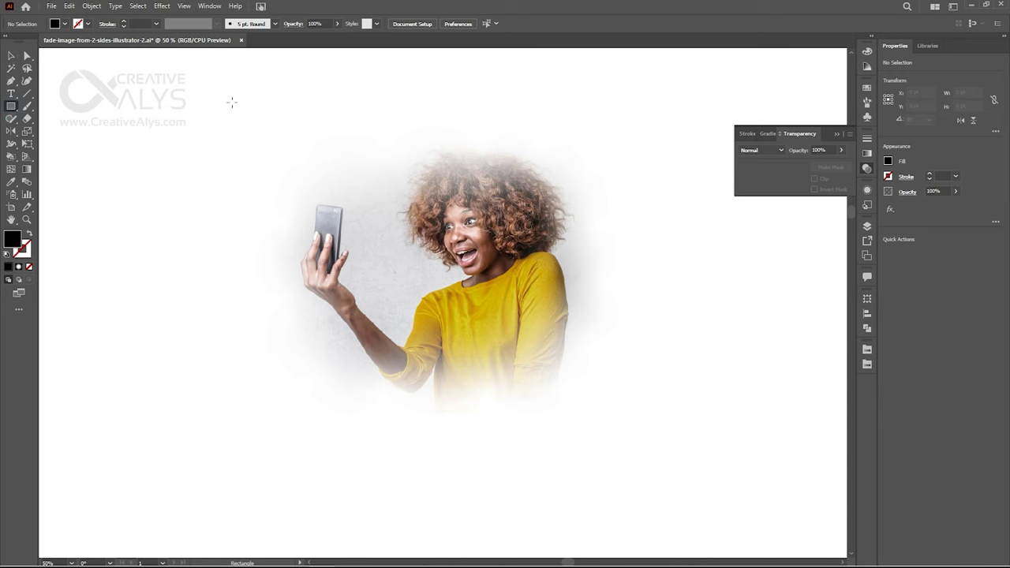
left_click_drag(254, 85, 684, 465)
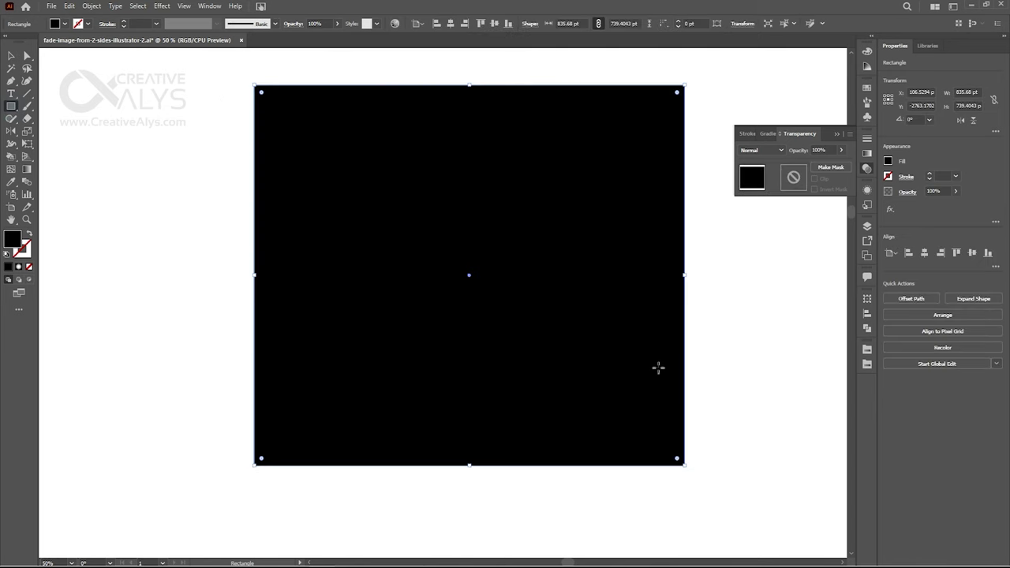
Send the black rectangle to the back and line it up beneath the photo
right_click(585, 319)
mouse_move(665, 505)
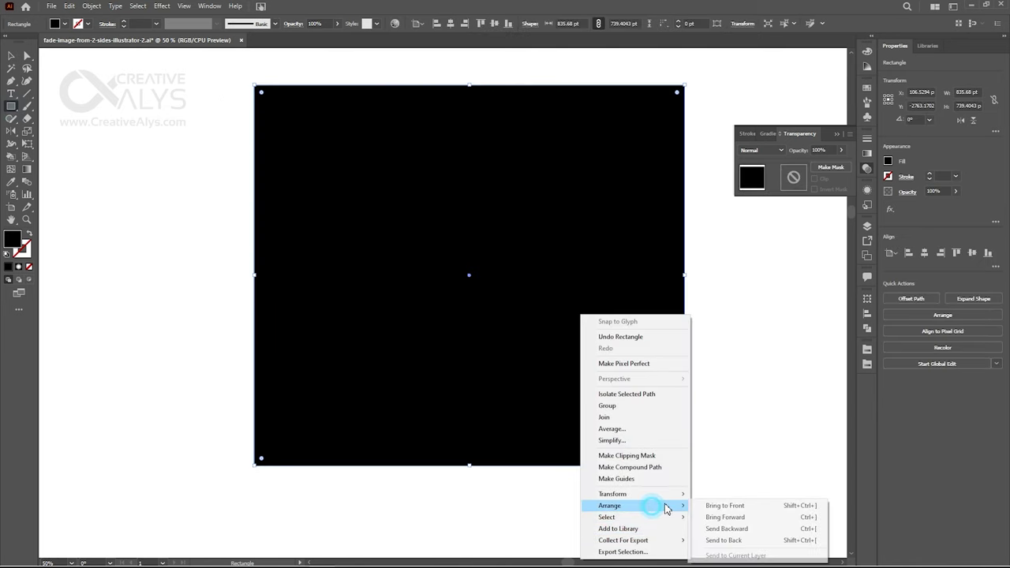
left_click(732, 542)
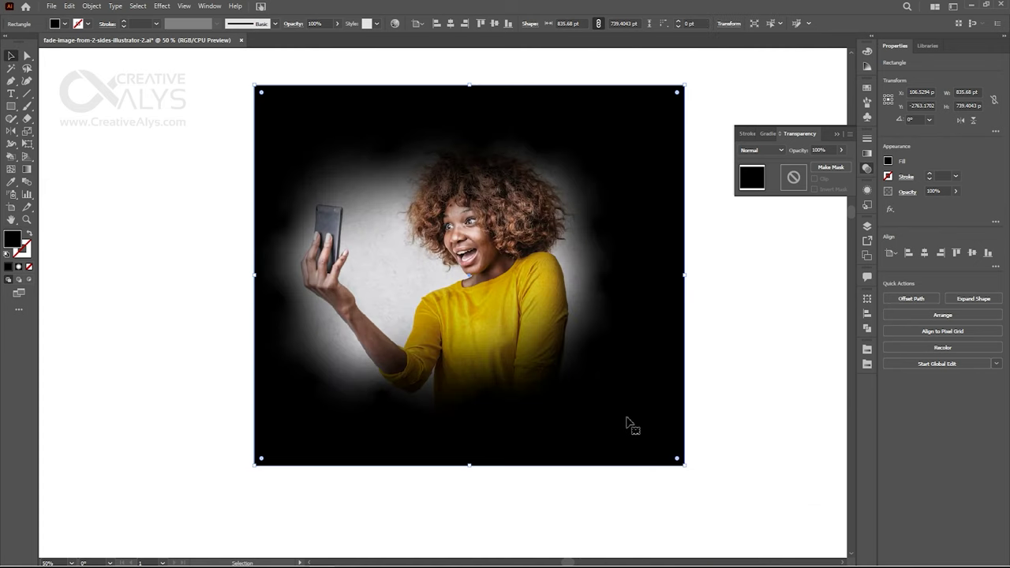
left_click_drag(629, 424, 639, 458)
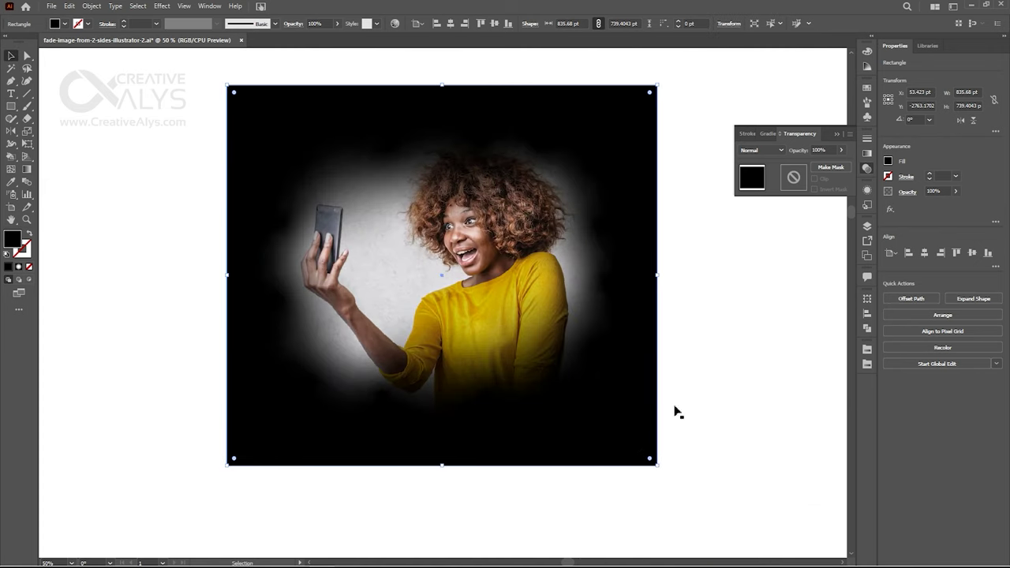
left_click(867, 88)
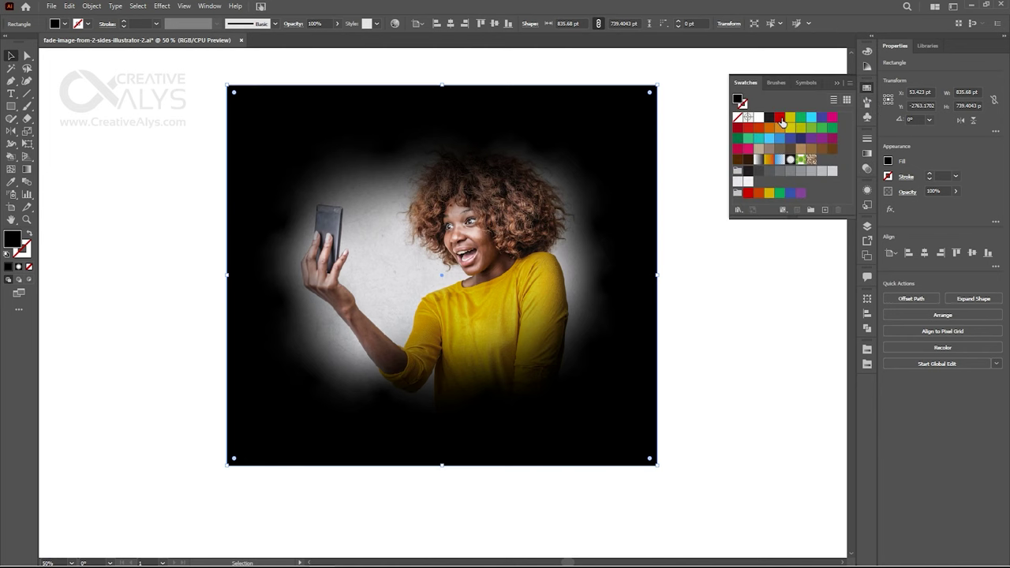
Try red, yellow, yellow-green, cyan, blue, magenta and orange swatch fills on the background rectangle
left_click(780, 119)
left_click(790, 118)
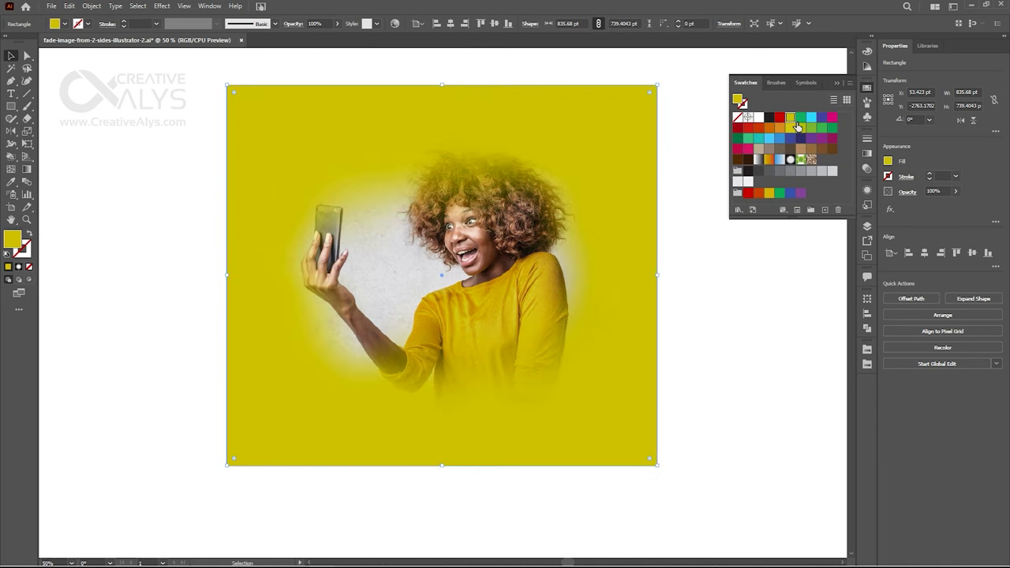
left_click(799, 127)
left_click(812, 118)
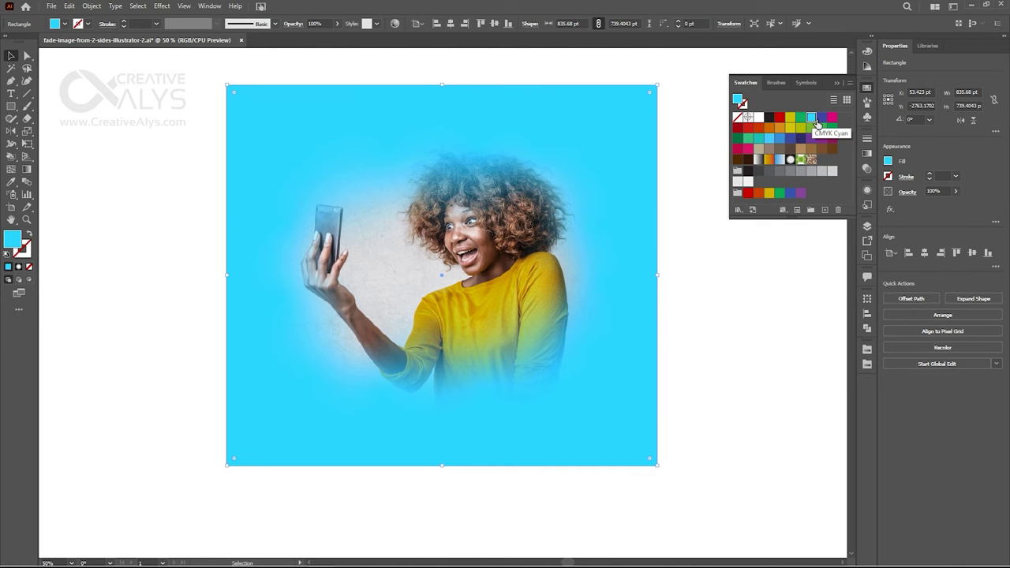
left_click(821, 118)
left_click(831, 117)
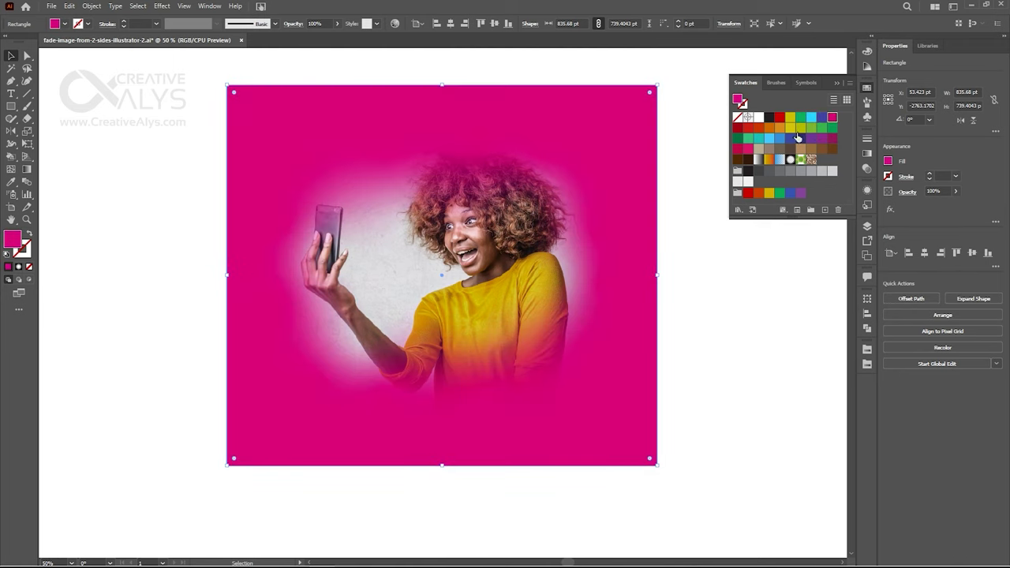
left_click(770, 128)
left_click(800, 129)
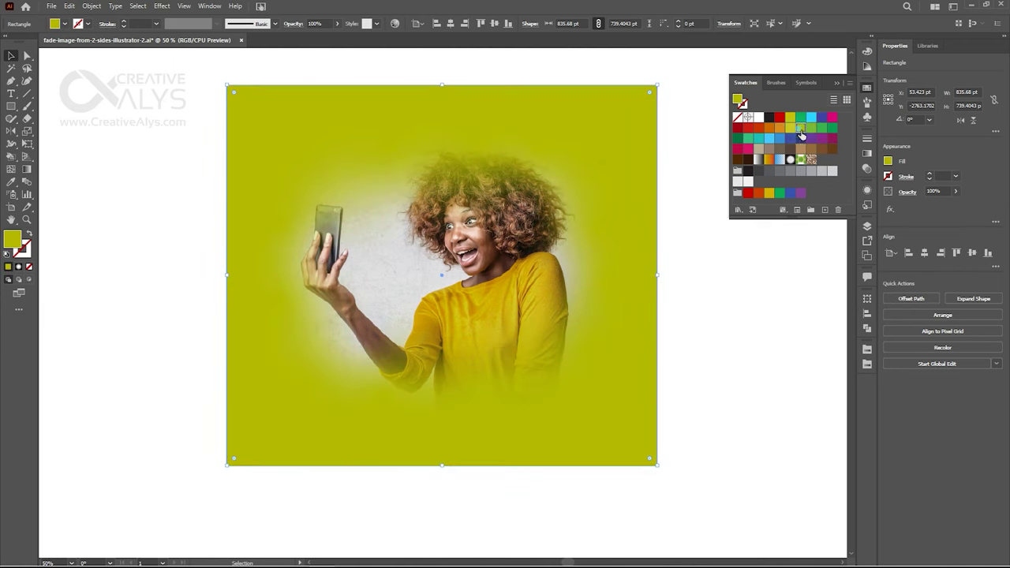
left_click(790, 118)
left_click(811, 118)
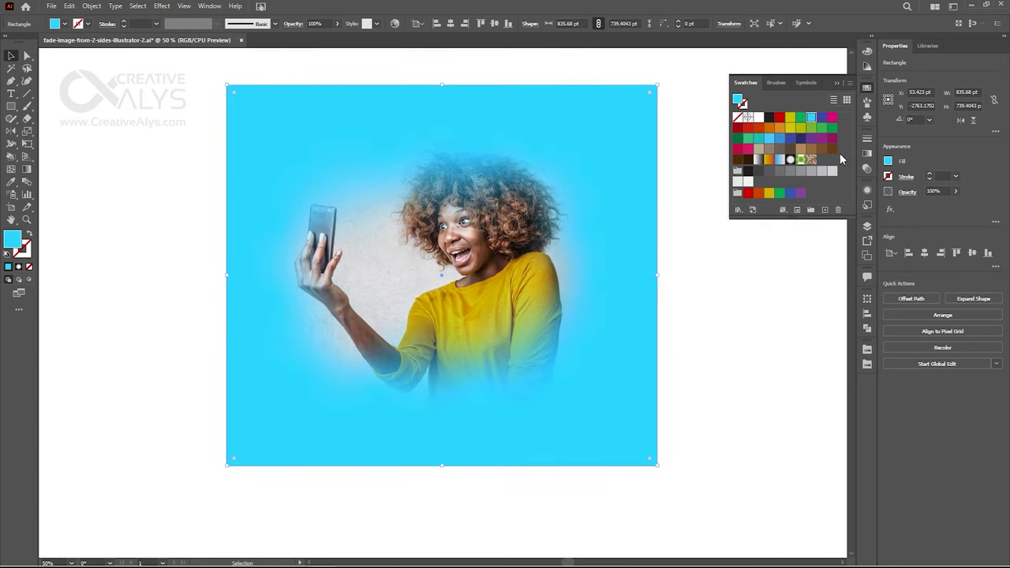
Settle the background rectangle on a darker grey swatch fill
left_click(831, 171)
left_click(822, 171)
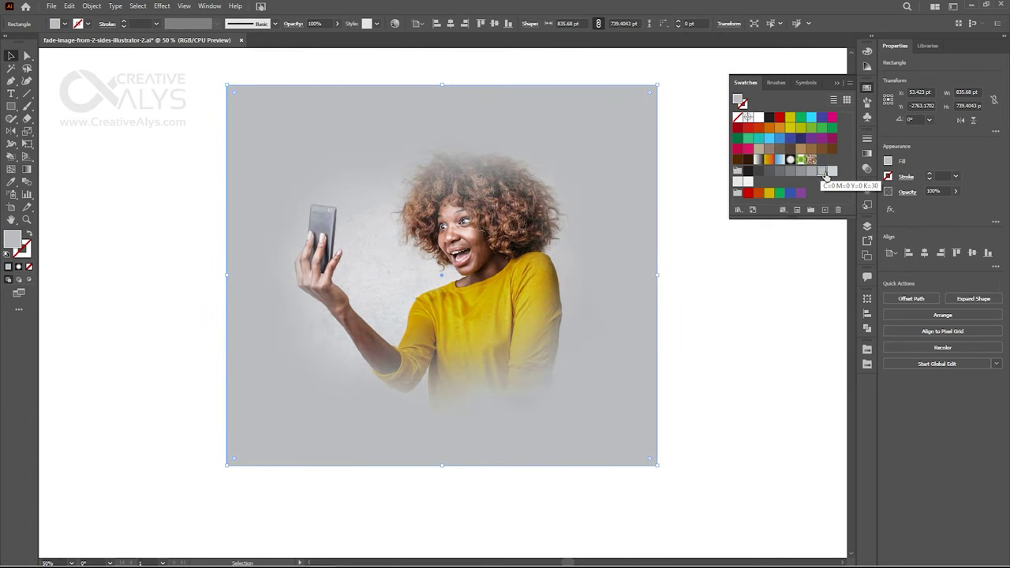
left_click(815, 172)
left_click(803, 171)
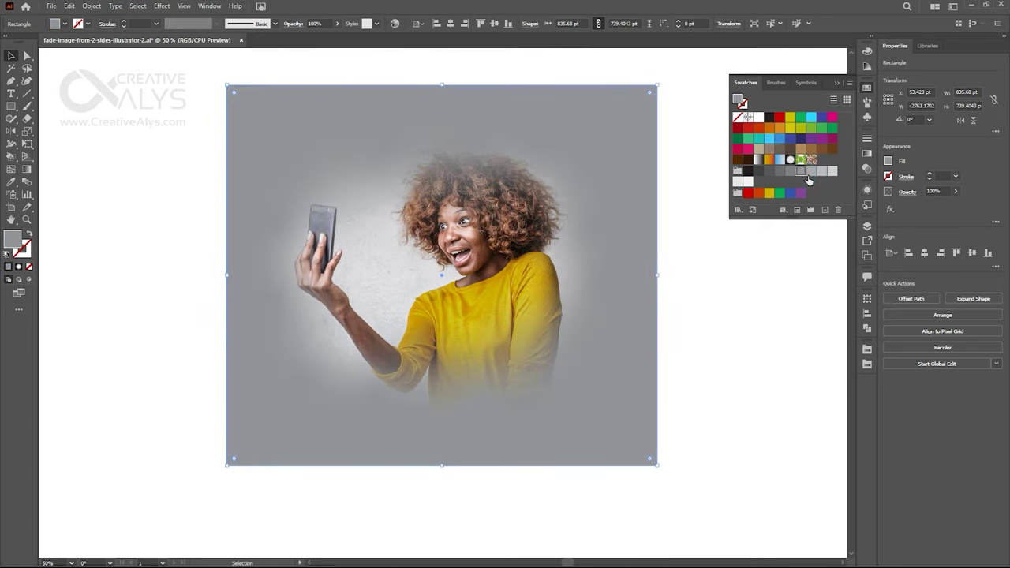
Fill the rectangle with a white-to-black radial gradient and drag its midpoint left
left_click(867, 155)
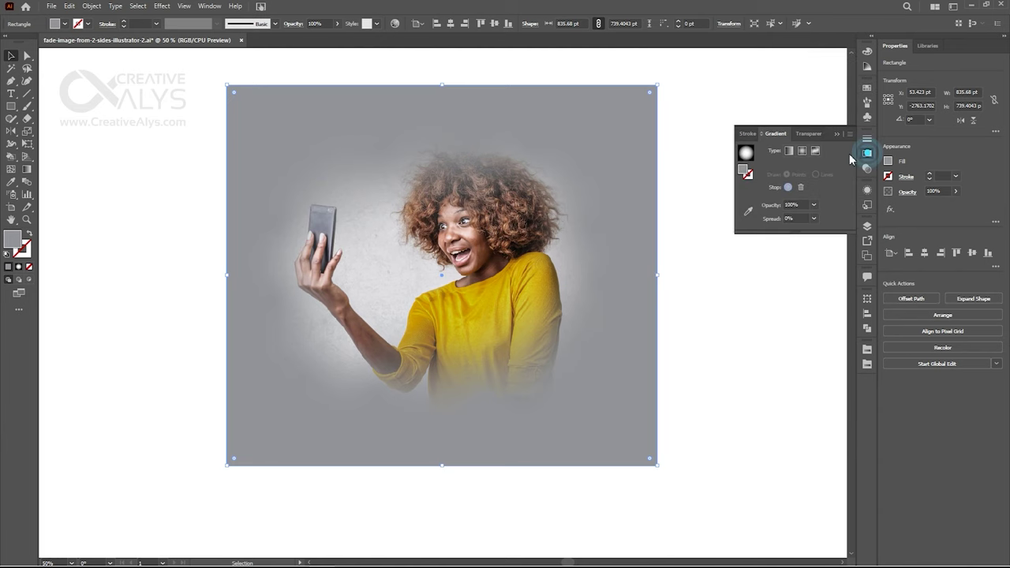
left_click(746, 153)
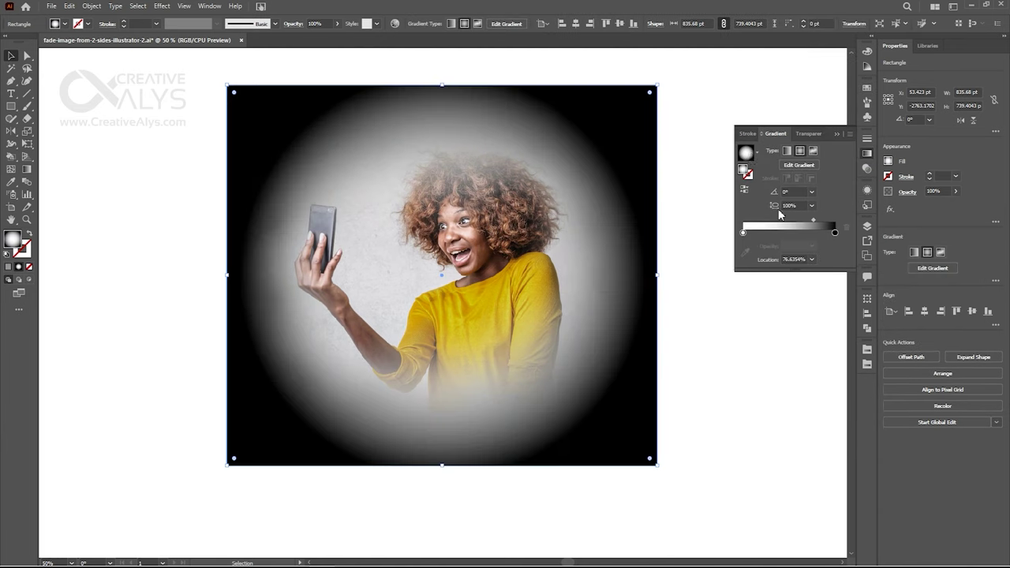
left_click_drag(813, 220, 782, 223)
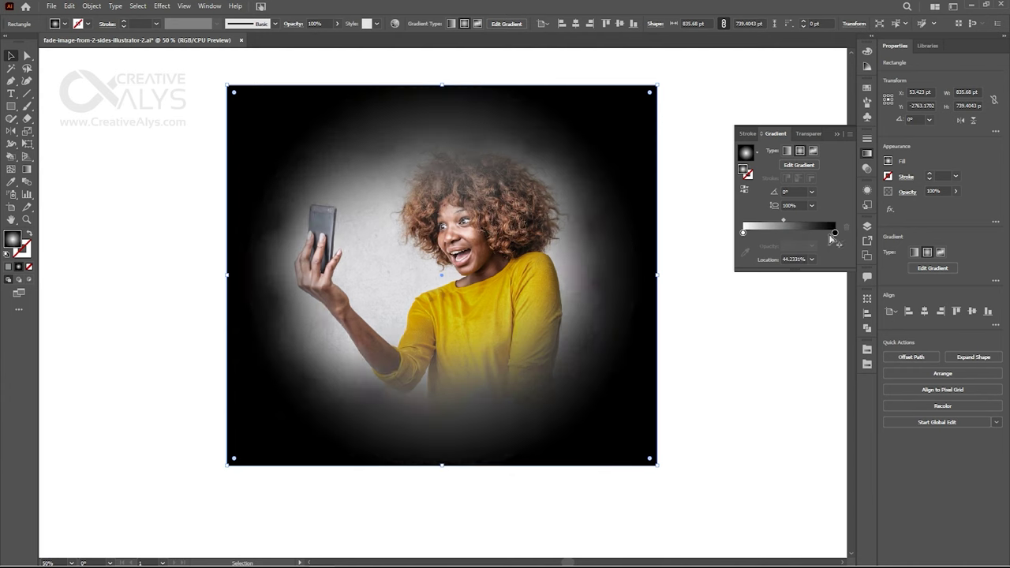
Eyedrop the shirt's yellow for the outer stop and a darker brown for the centre stop
left_click(835, 232)
left_click(744, 253)
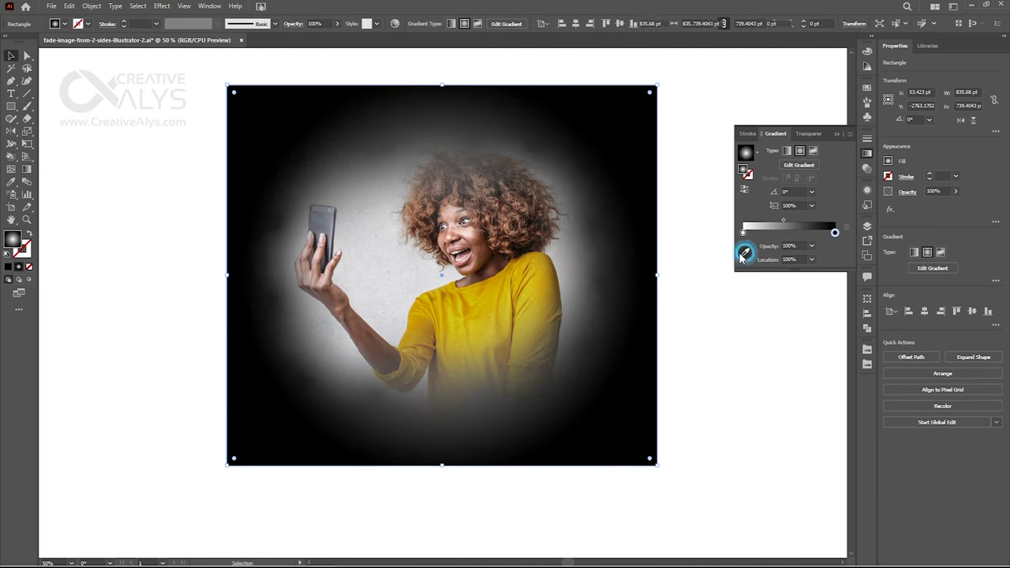
left_click(530, 345)
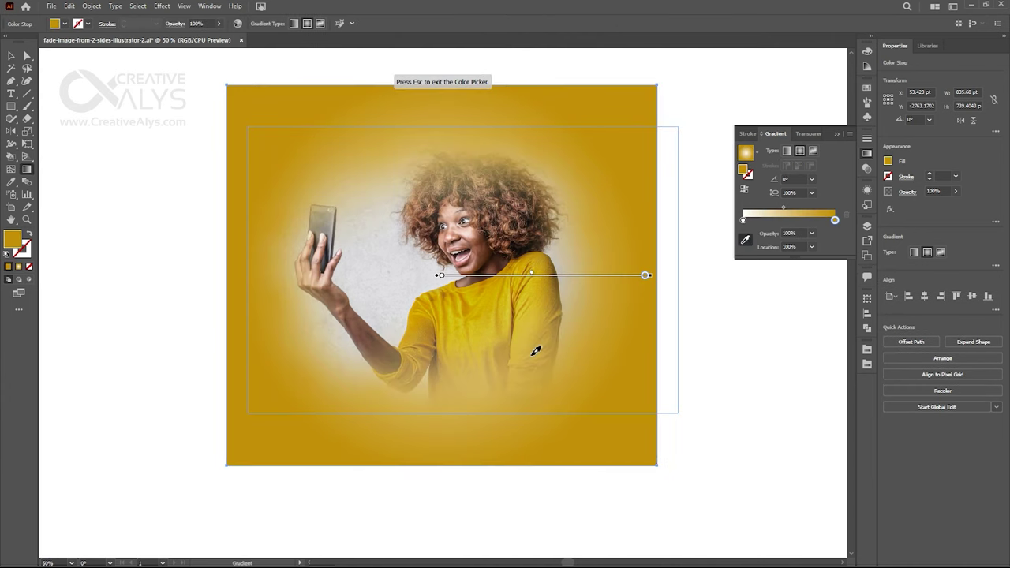
left_click(743, 220)
left_click(745, 241)
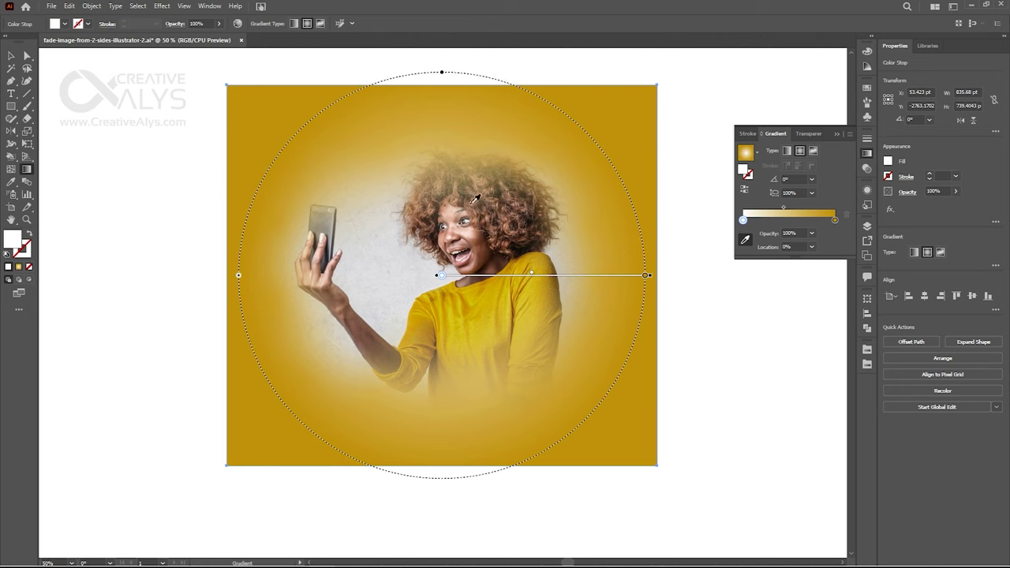
left_click(440, 189)
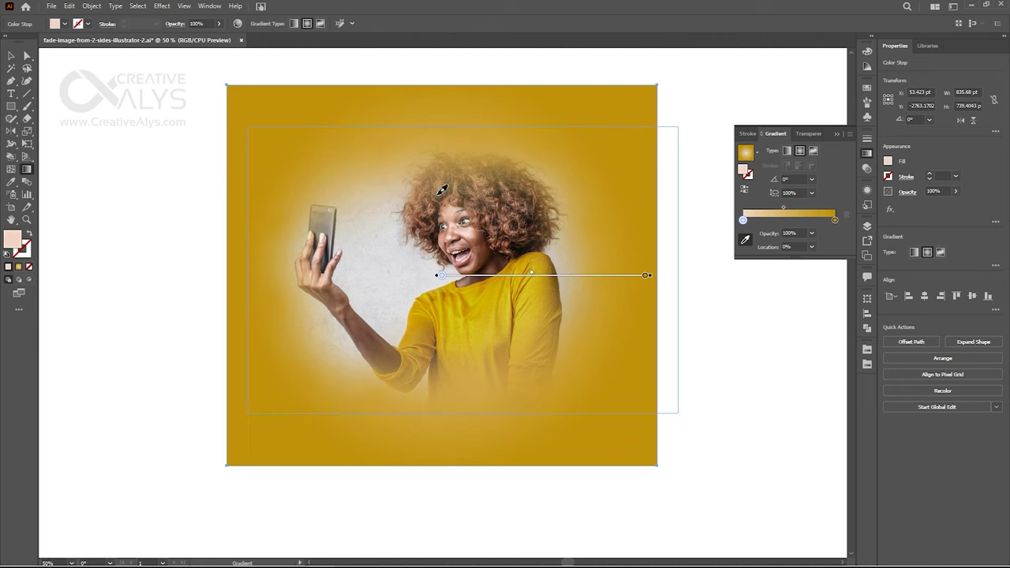
left_click(512, 212)
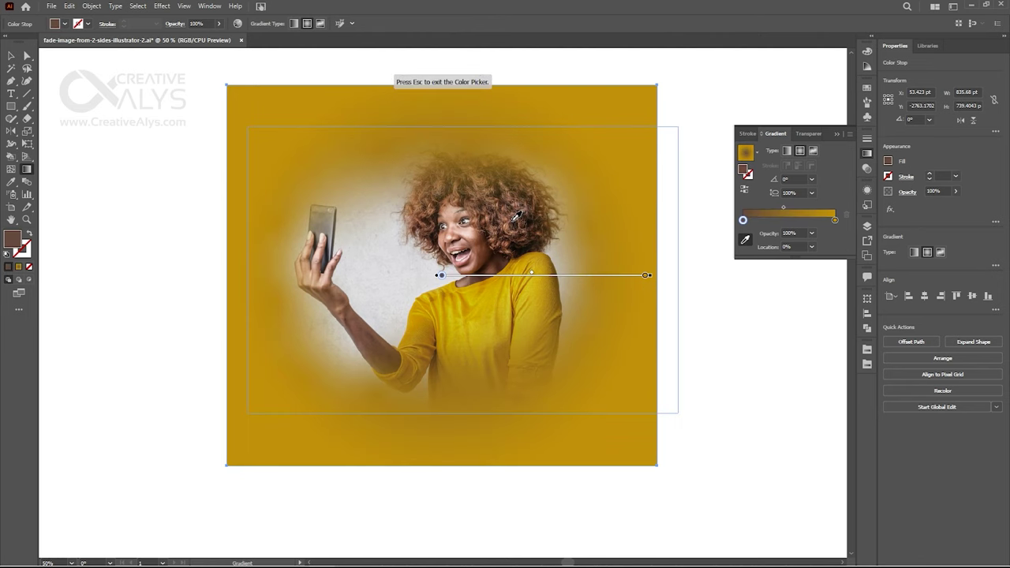
Switch the gradient to Linear running vertically from top to bottom of the rectangle
left_click(786, 154)
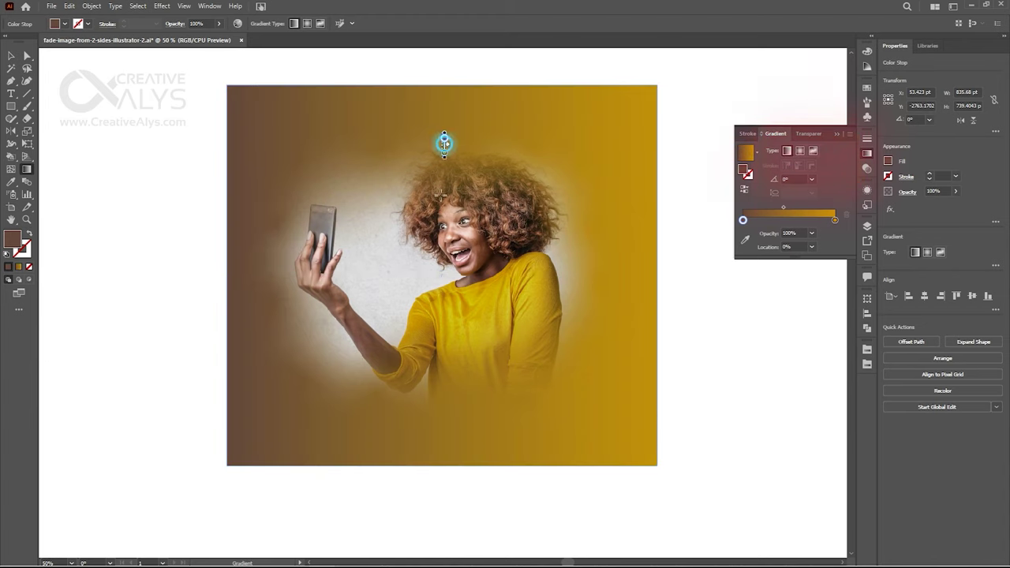
left_click_drag(442, 132, 444, 444)
left_click_drag(442, 198, 562, 361)
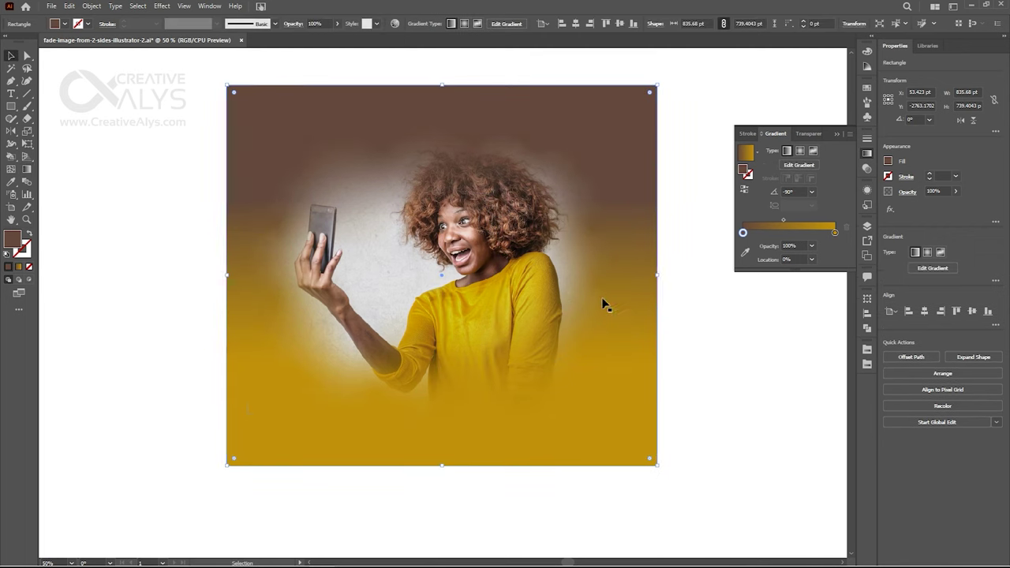
Set the top stop to the light grey backdrop and push the yellow transition lower
left_click(745, 239)
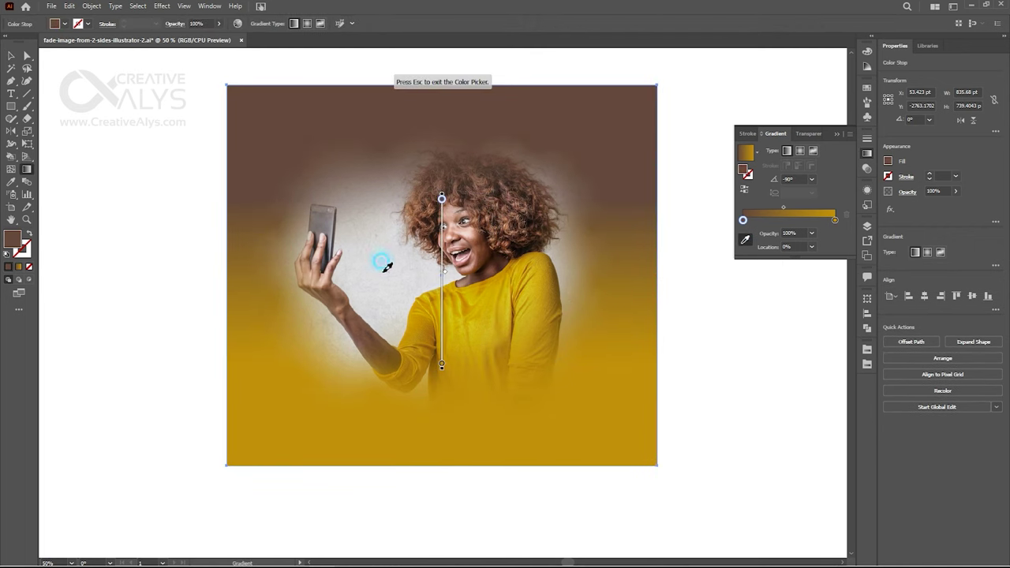
left_click(382, 264)
key("Escape")
left_click_drag(444, 243, 444, 298)
Open Transparency settings, deselect, and nudge the artwork slightly left
key("v")
left_click(867, 168)
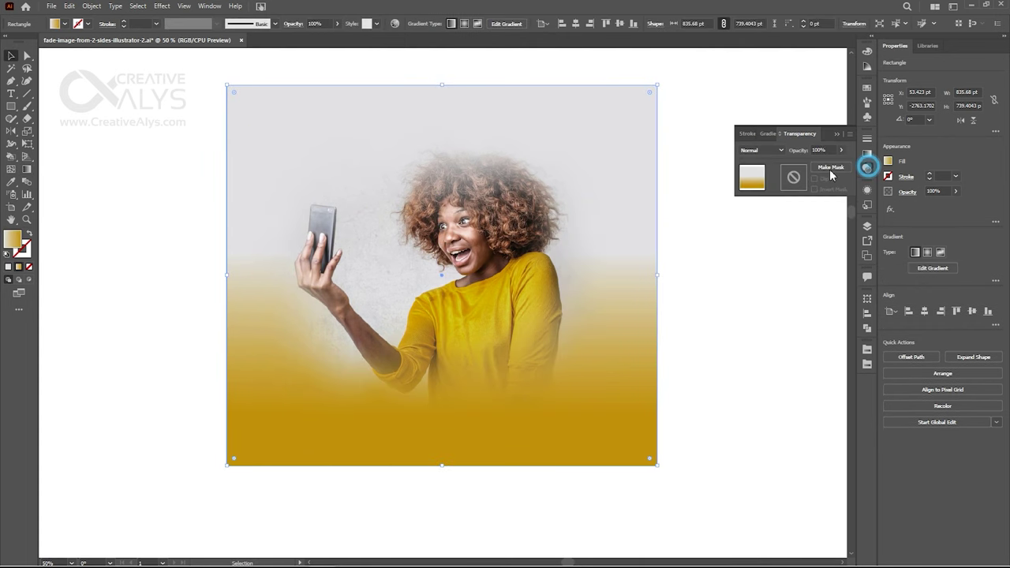
left_click(716, 322)
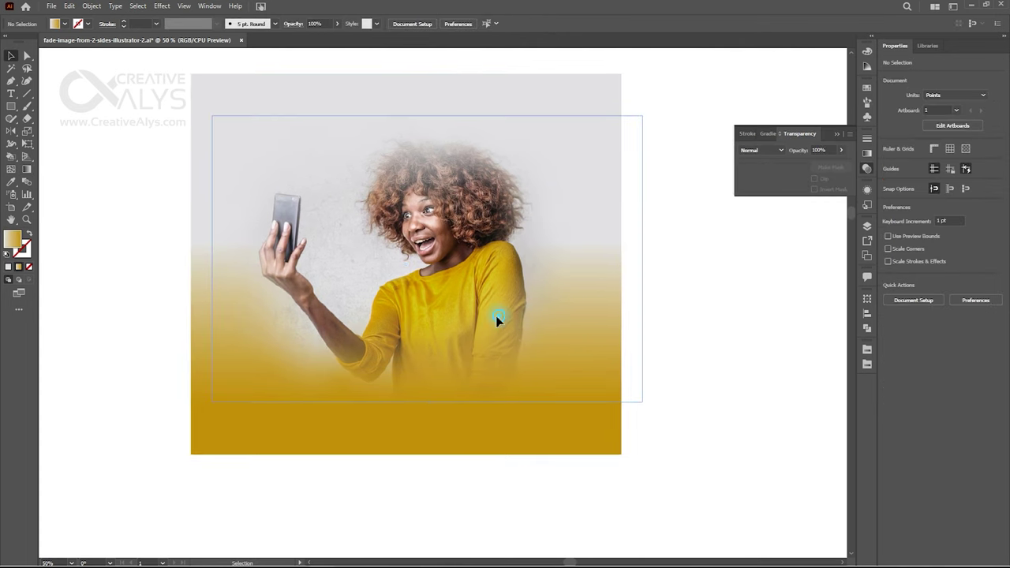
left_click_drag(495, 315, 486, 316)
Add the 'IMAGE FADE FREELY' heading at the top centre of the photo, enlarged to about 73.7 pt
left_click(723, 335)
key("t")
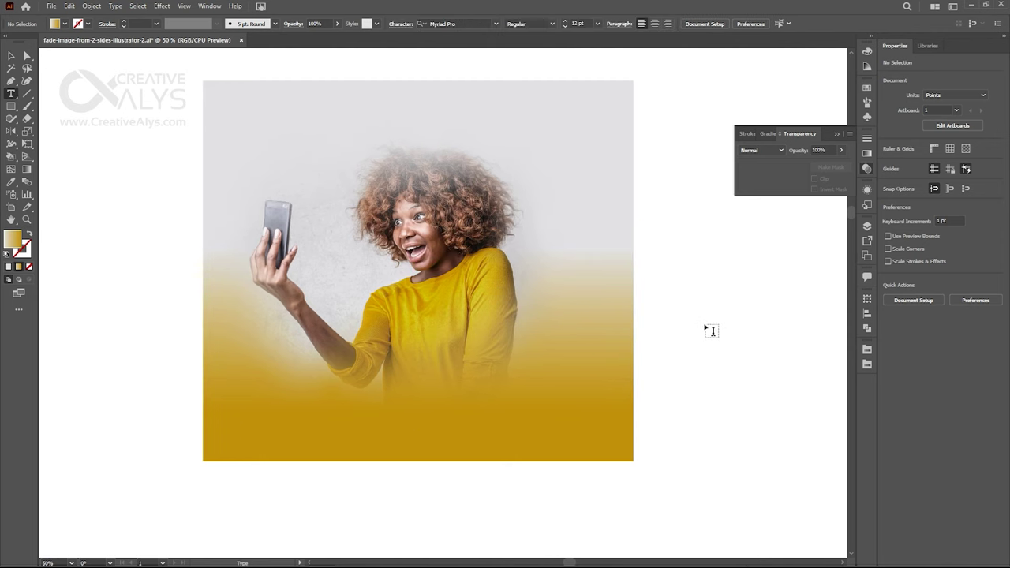
left_click(704, 325)
type("IMAGI")
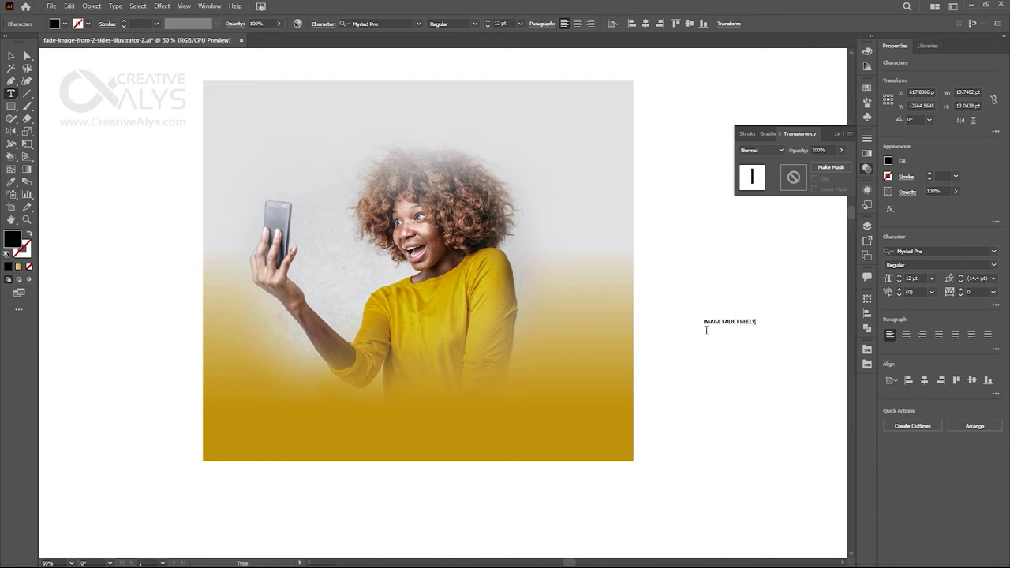
key("Escape")
left_click_drag(714, 323, 579, 190)
left_click_drag(529, 125, 527, 121)
Set the heading font to Montserrat Bold, centre it, and Alt-drag a copy near the bottom
left_click(933, 254)
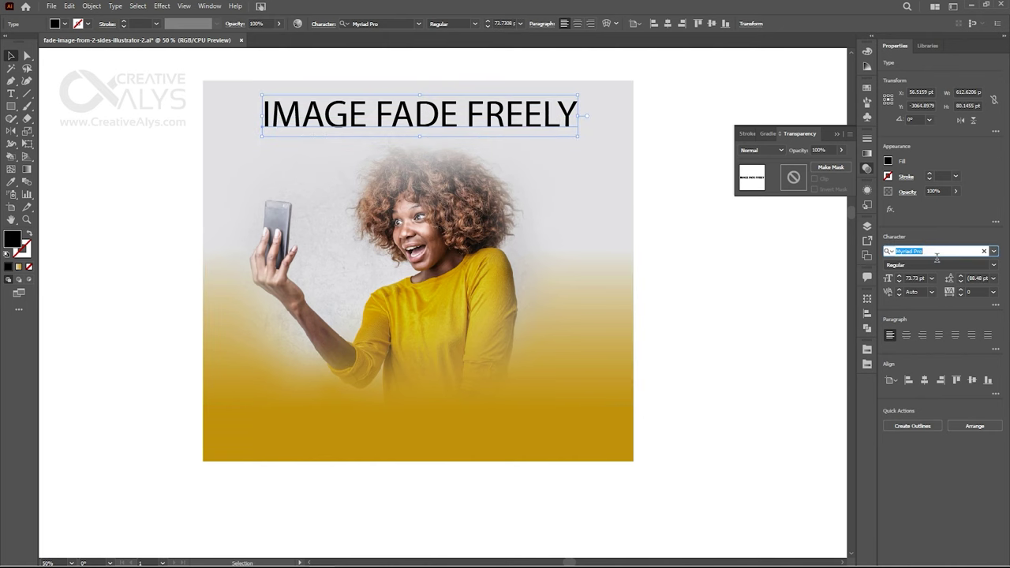
type("MON")
left_click(758, 396)
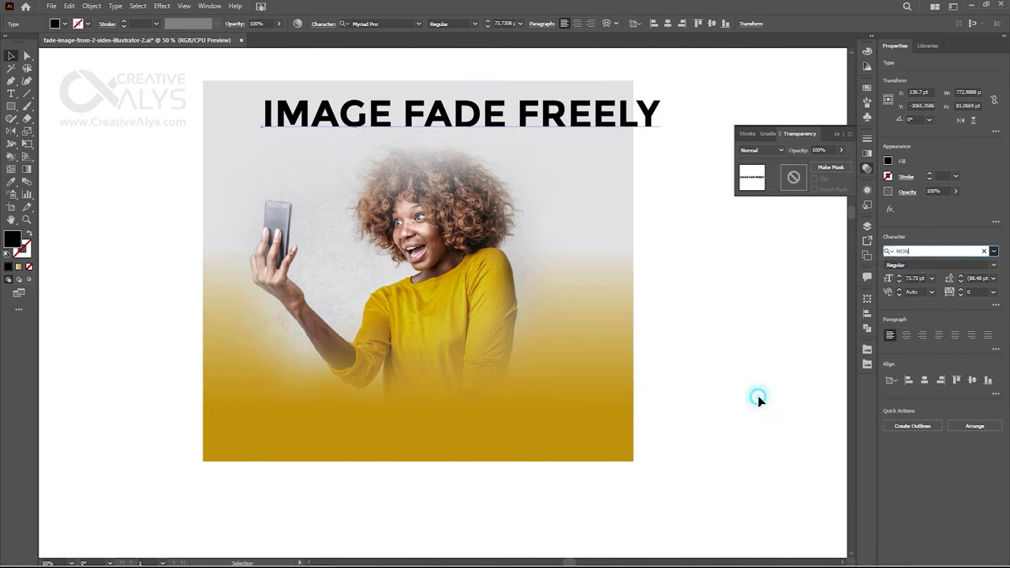
left_click_drag(541, 120, 499, 118)
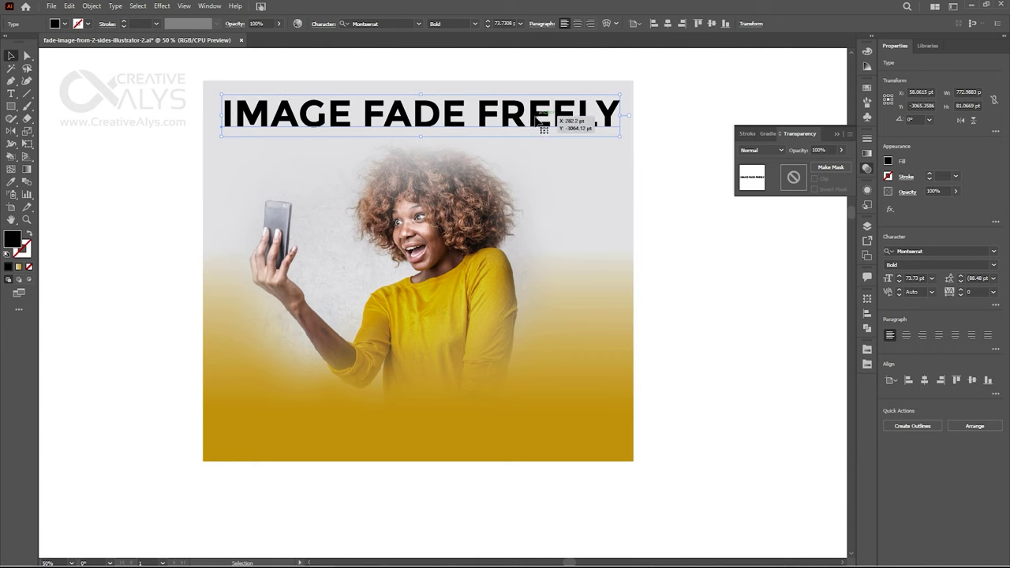
left_click_drag(541, 119, 541, 426)
key("Return")
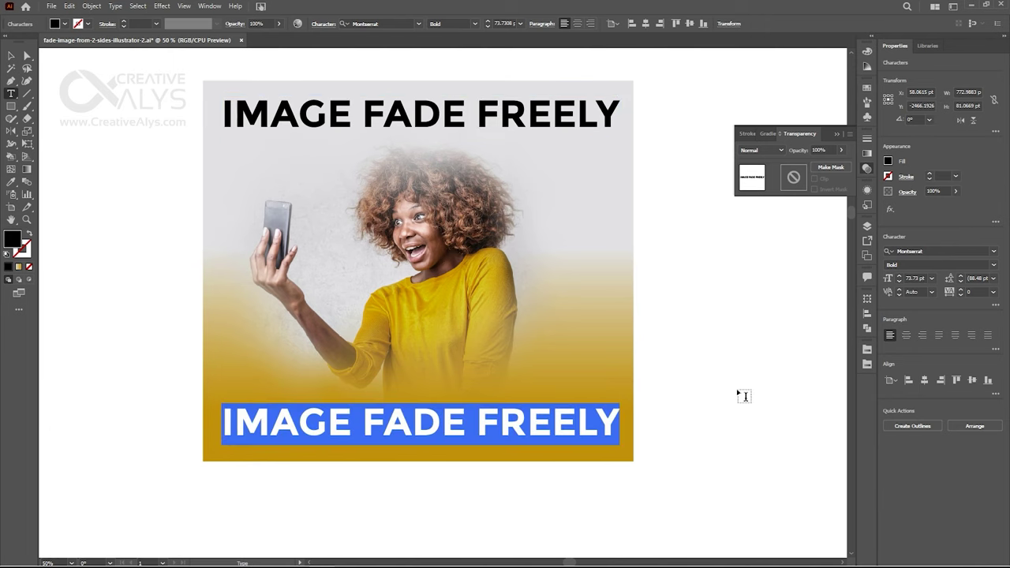
type("WWW.CREATIVEA")
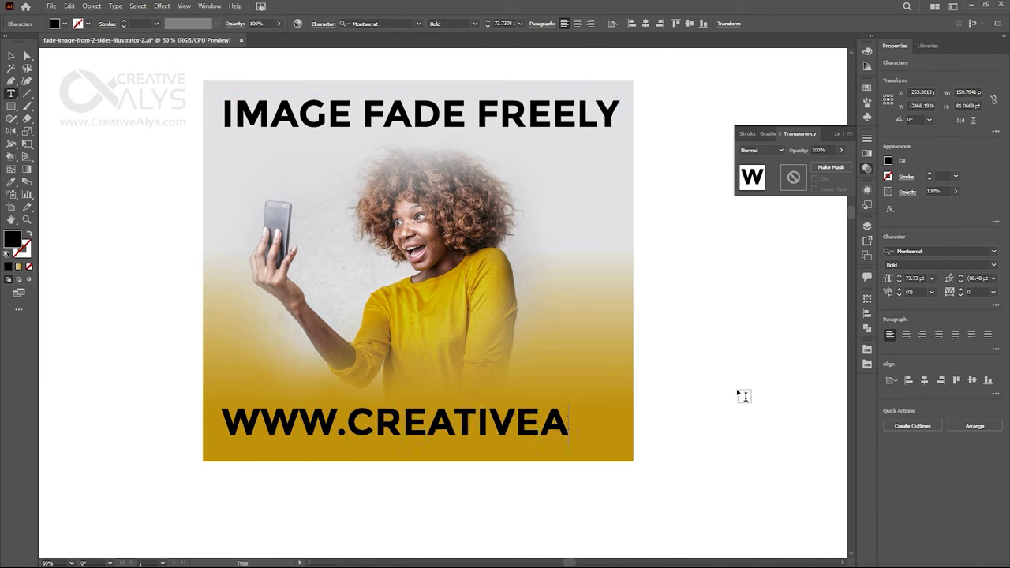
type("LYS.COM")
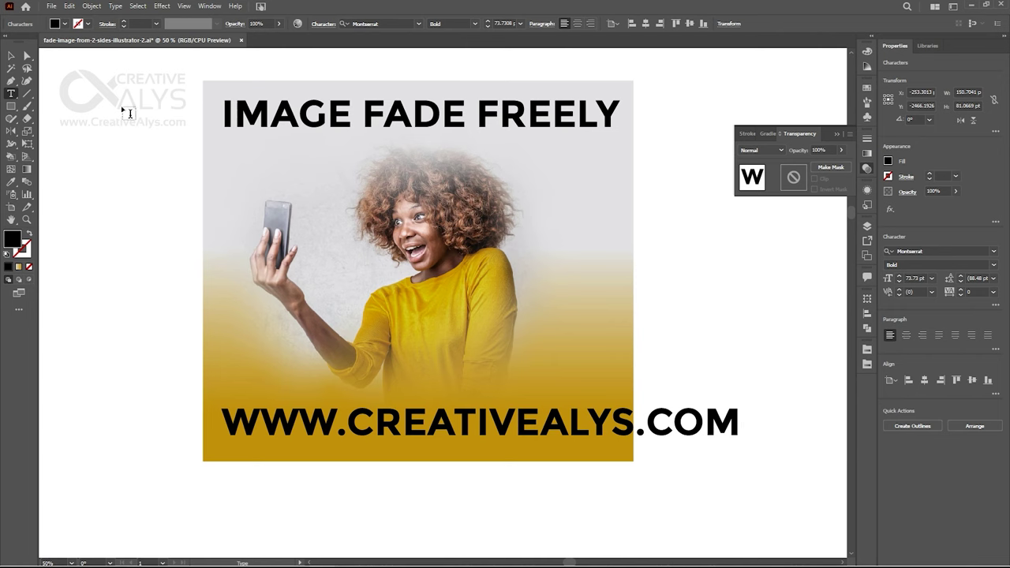
left_click_drag(741, 445, 617, 473)
left_click_drag(558, 437, 641, 433)
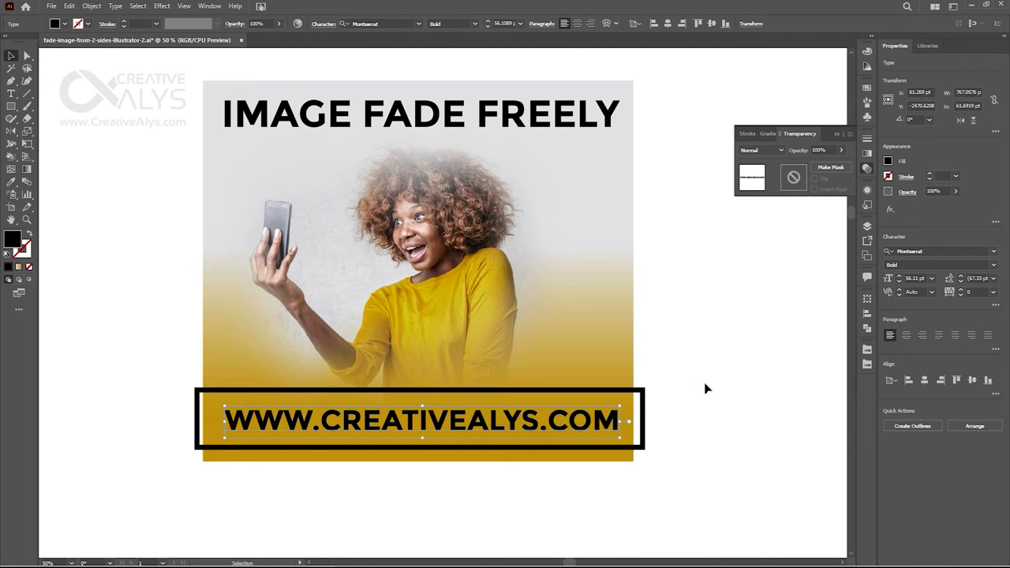
left_click(497, 134)
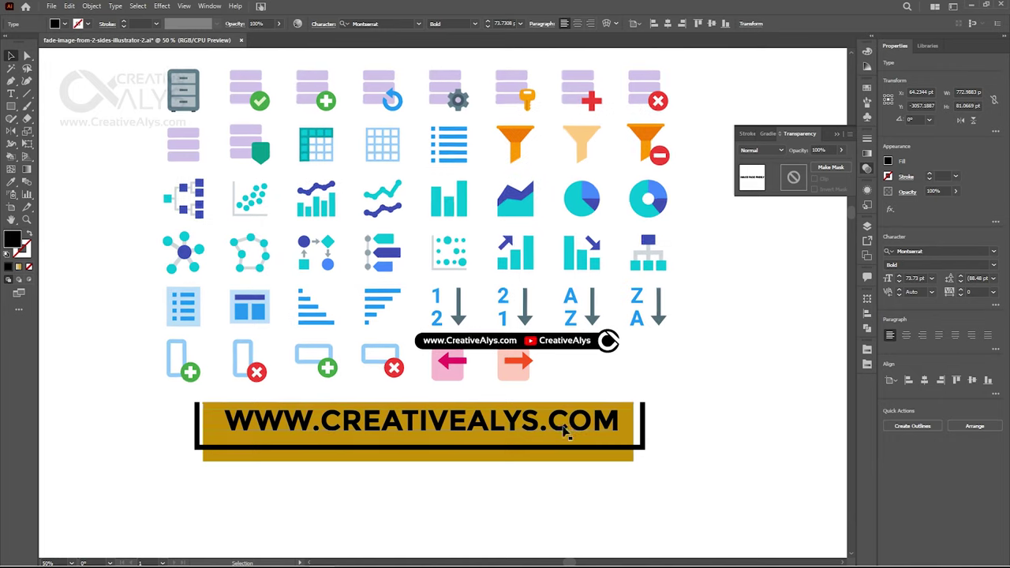
left_click_drag(623, 435, 601, 429)
left_click(728, 378)
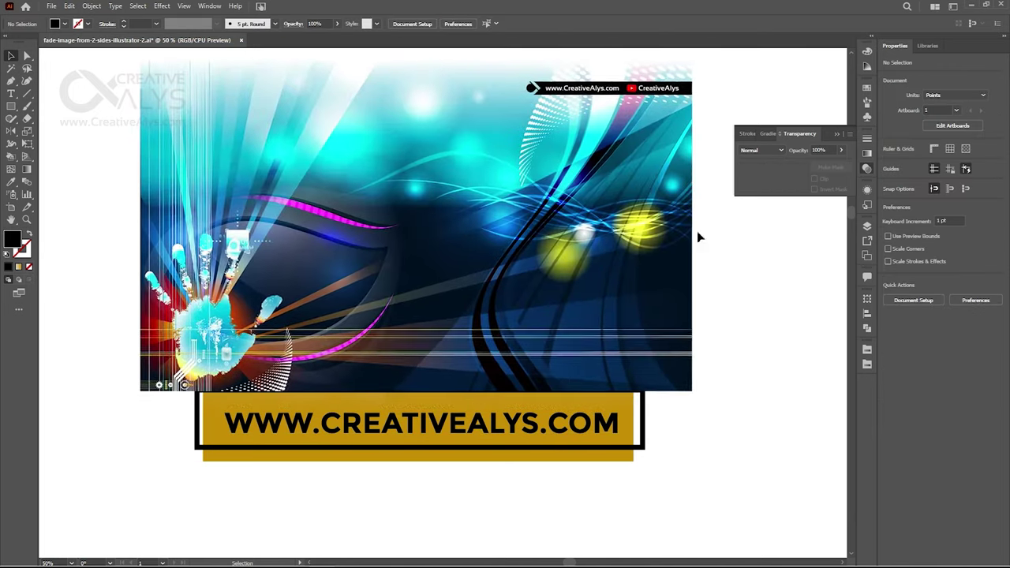
left_click(534, 131)
key("i")
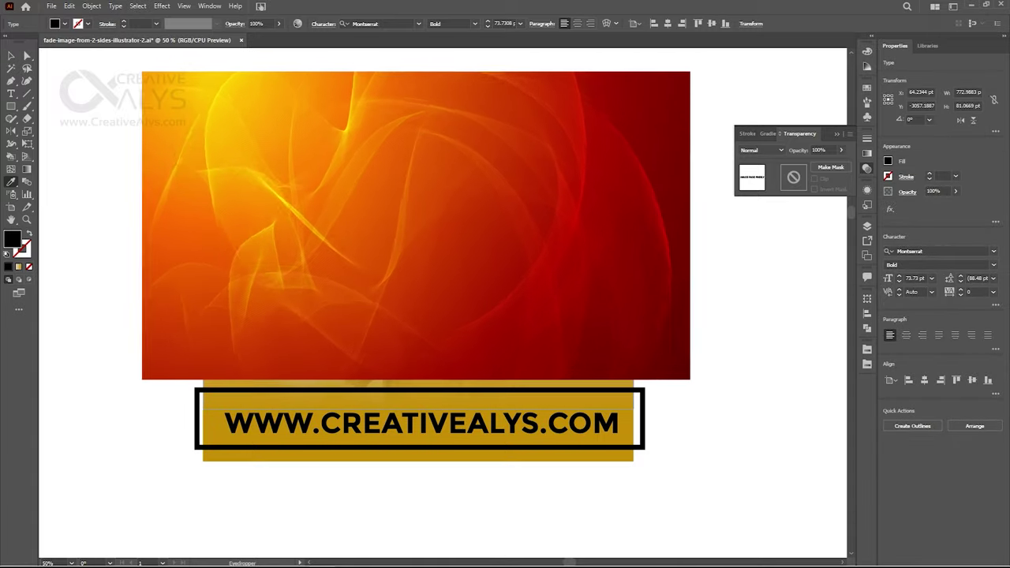
key("v")
left_click(525, 432)
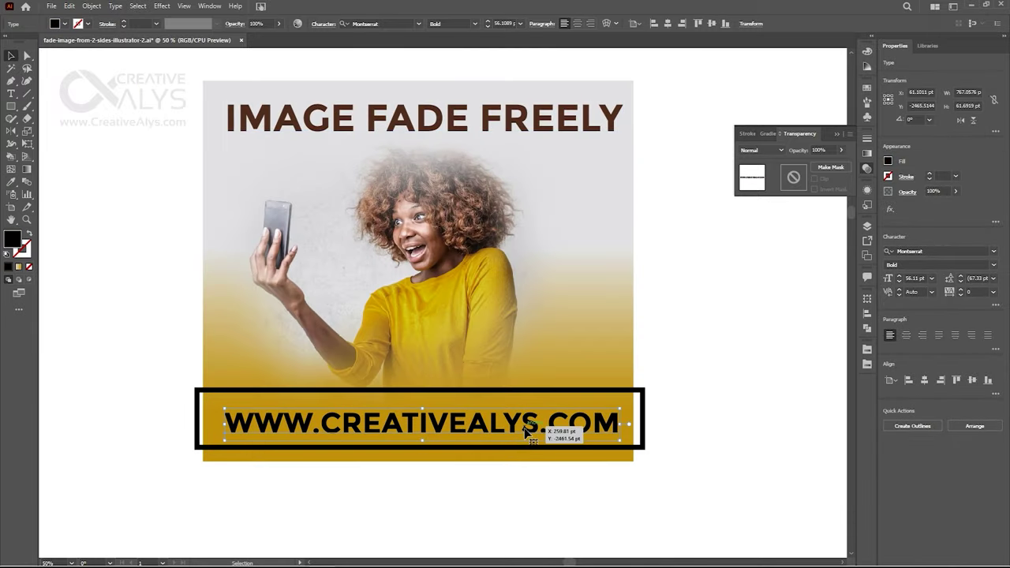
key("i")
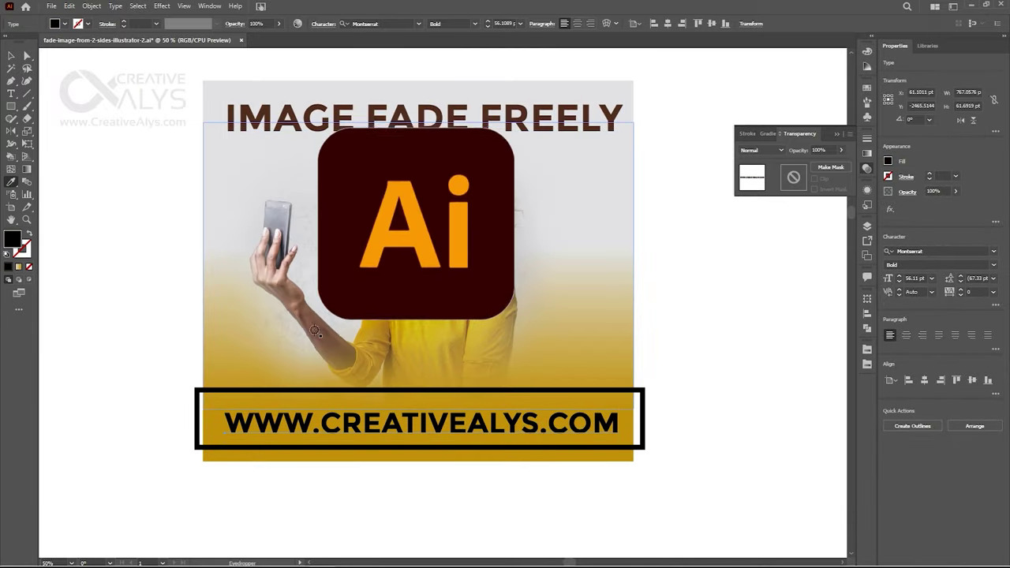
left_click(423, 118)
key("ctrl+z")
key("ctrl+z")
key("ctrl+z")
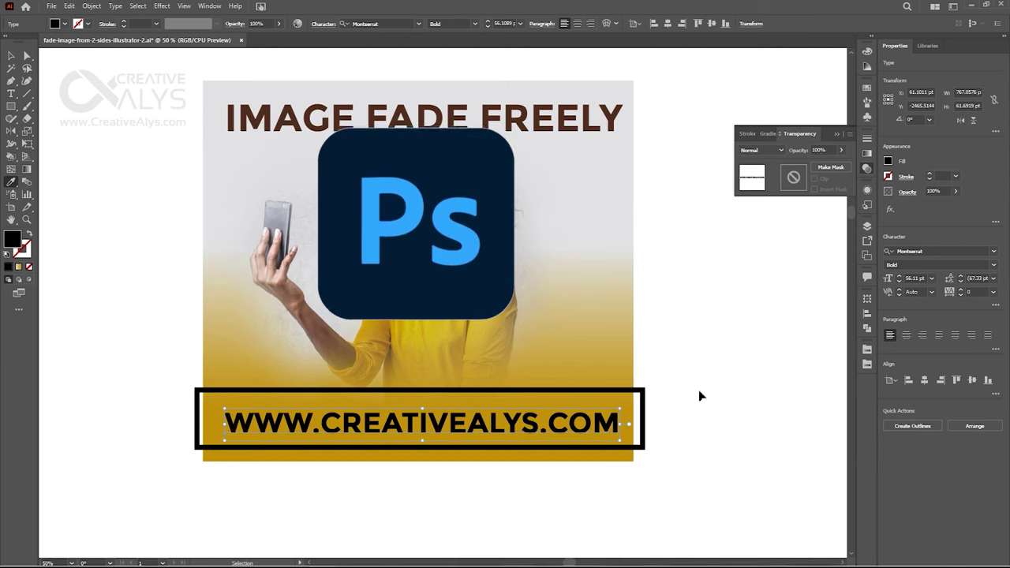
left_click(698, 395)
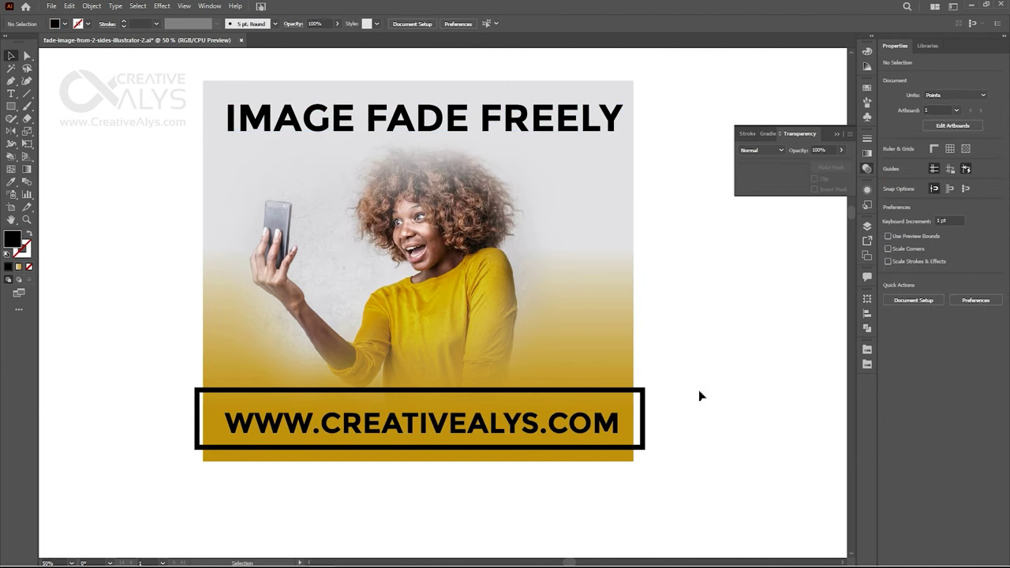